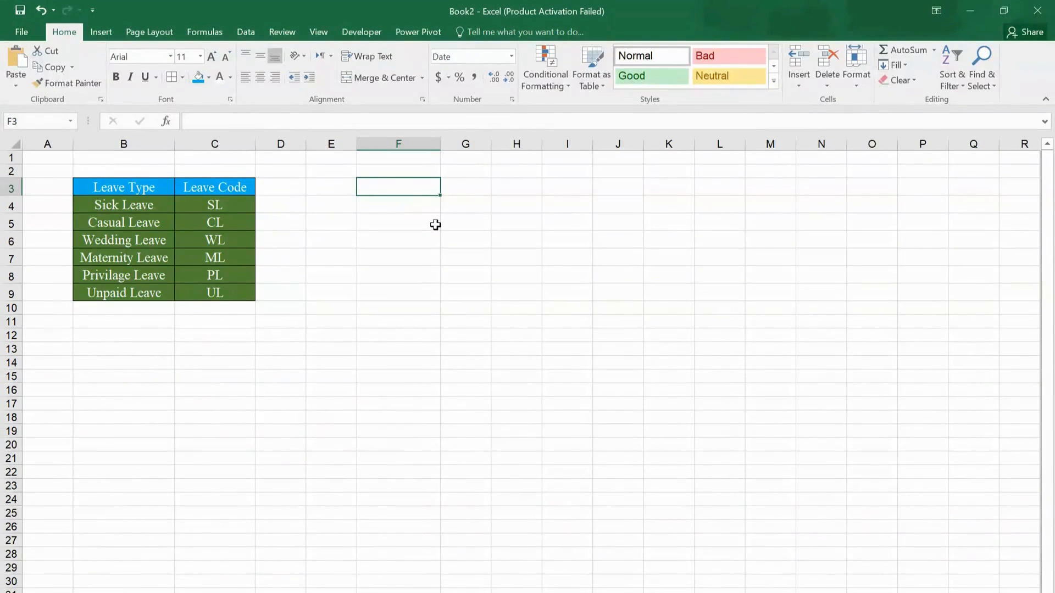
Enter the heading "month" in cell F3
text(mo)
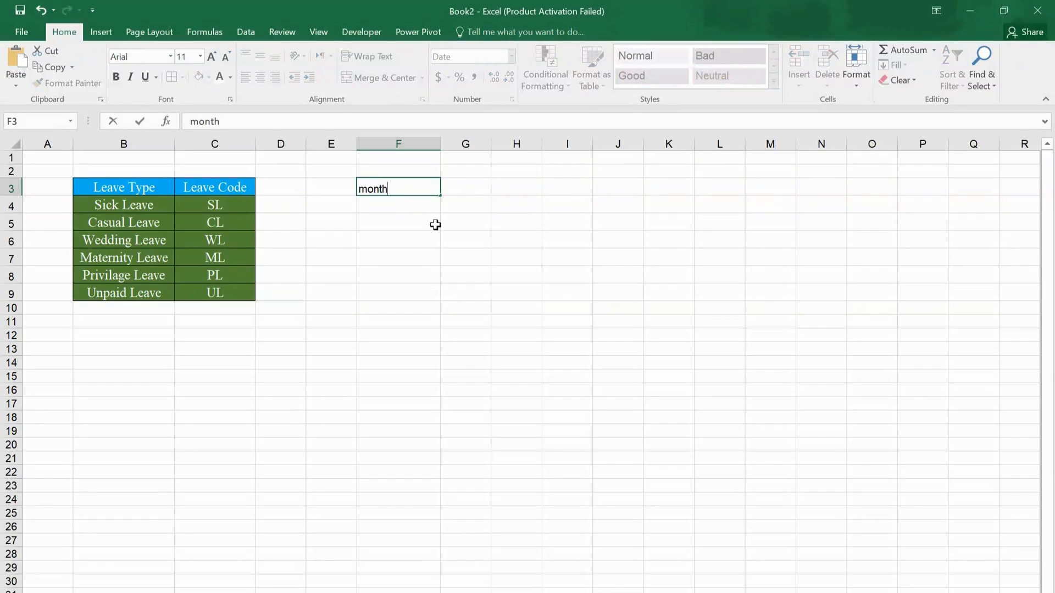
text(nth)
key(Return)
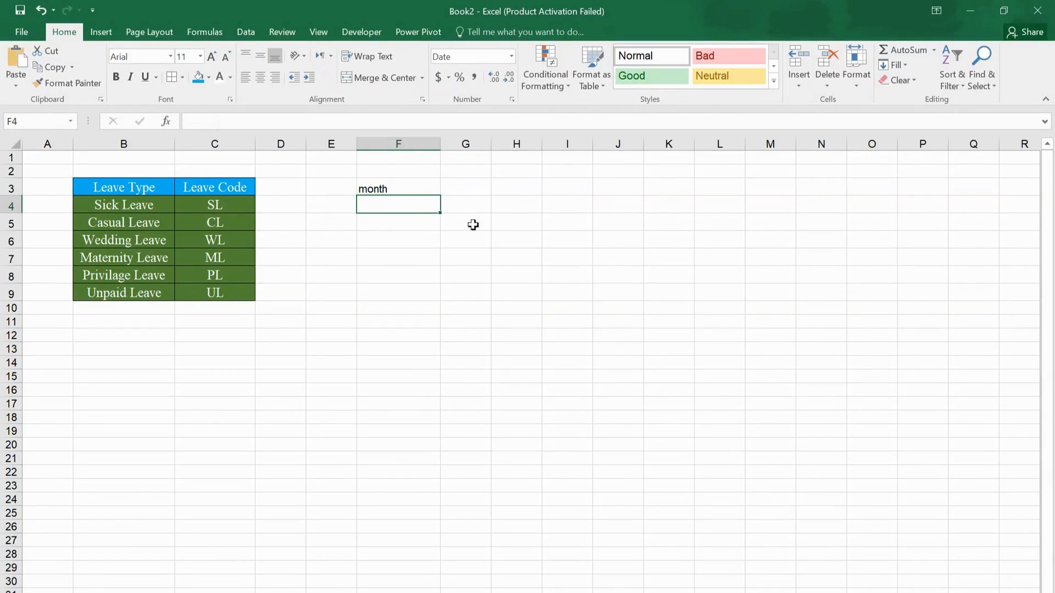
Enter 1-Jan-2024 and 1-Feb-2024 below the month heading and fill the monthly series down to F15
text(1)
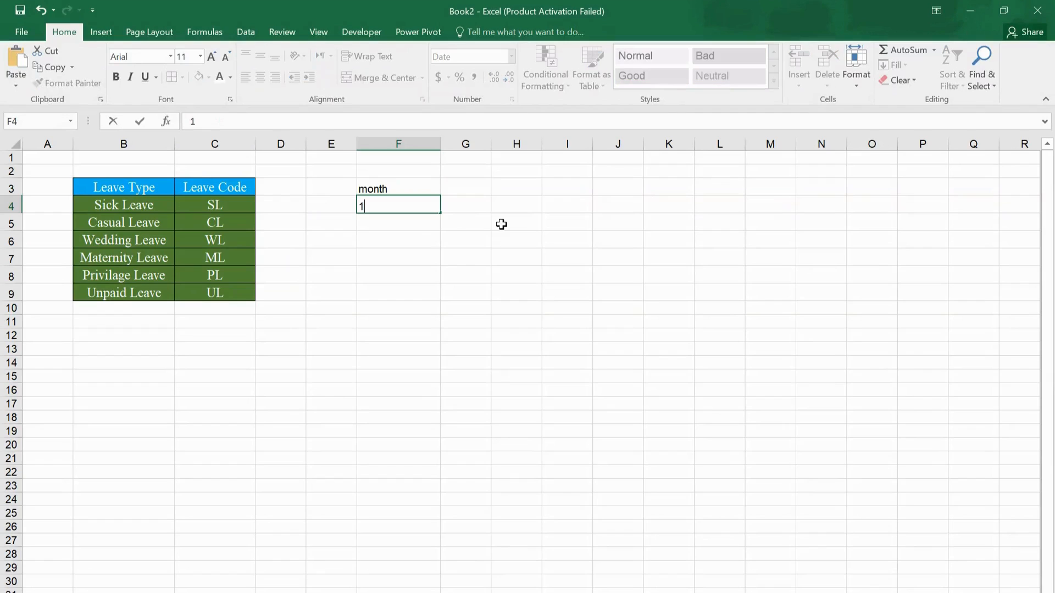
text(jan2024)
key(Return)
text(1)
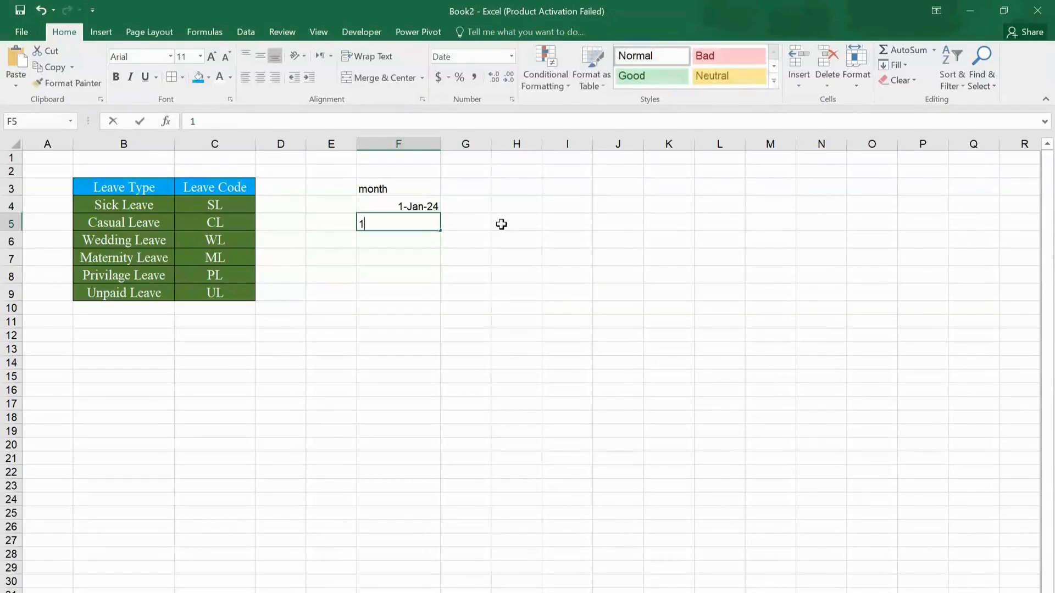
text(feb2024)
key(Return)
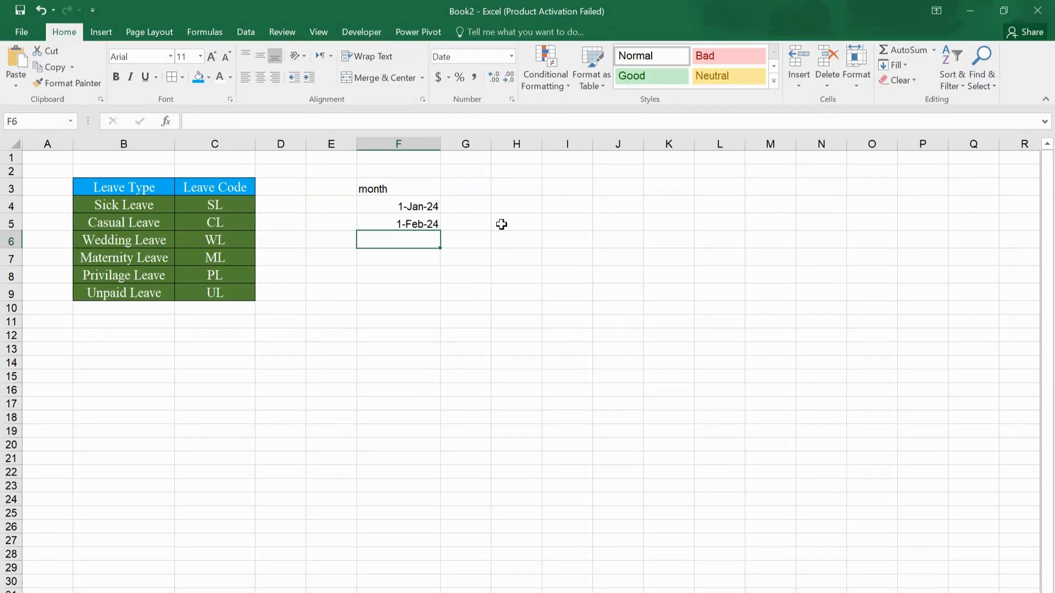
click(427, 207)
drag(431, 216, 445, 390)
Apply the custom number format mmmm-yyyy to the month dates in F4:F15
right_click(420, 235)
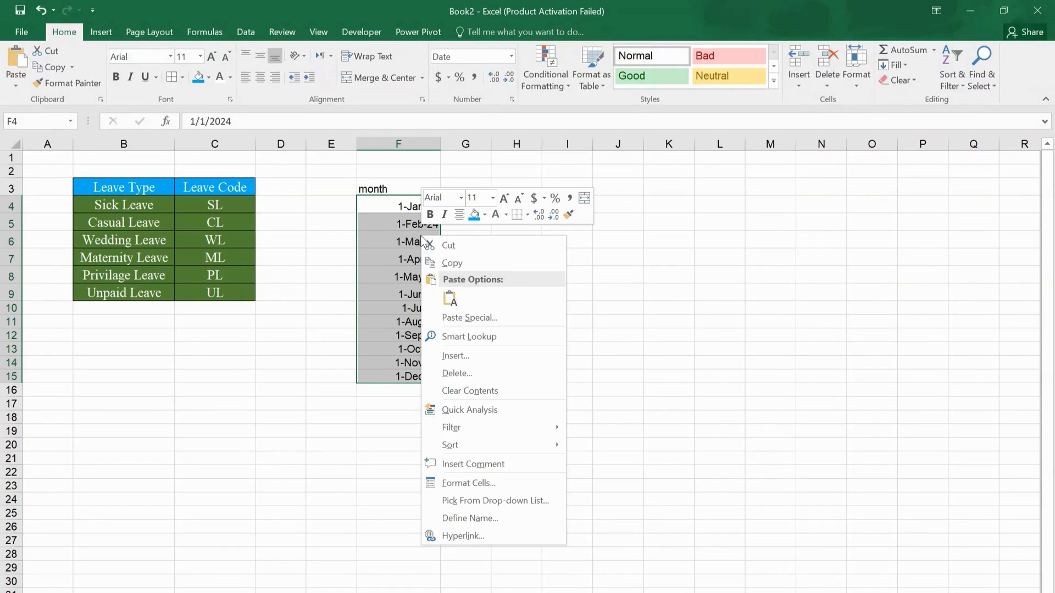
click(470, 481)
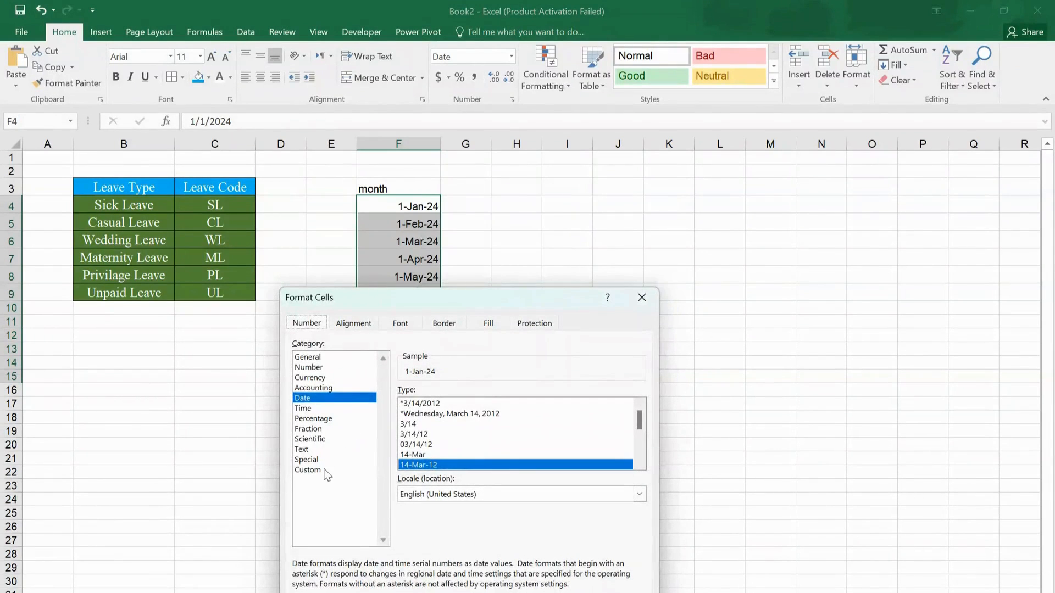
click(308, 470)
click(502, 406)
key(BackSpace)
key(BackSpace)
key(BackSpace)
key(BackSpace)
key(BackSpace)
key(BackSpace)
key(BackSpace)
key(BackSpace)
key(BackSpace)
key(BackSpace)
key(BackSpace)
key(BackSpace)
key(BackSpace)
key(BackSpace)
key(BackSpace)
key(BackSpace)
key(BackSpace)
key(BackSpace)
key(BackSpace)
text(mmmm-yyyy)
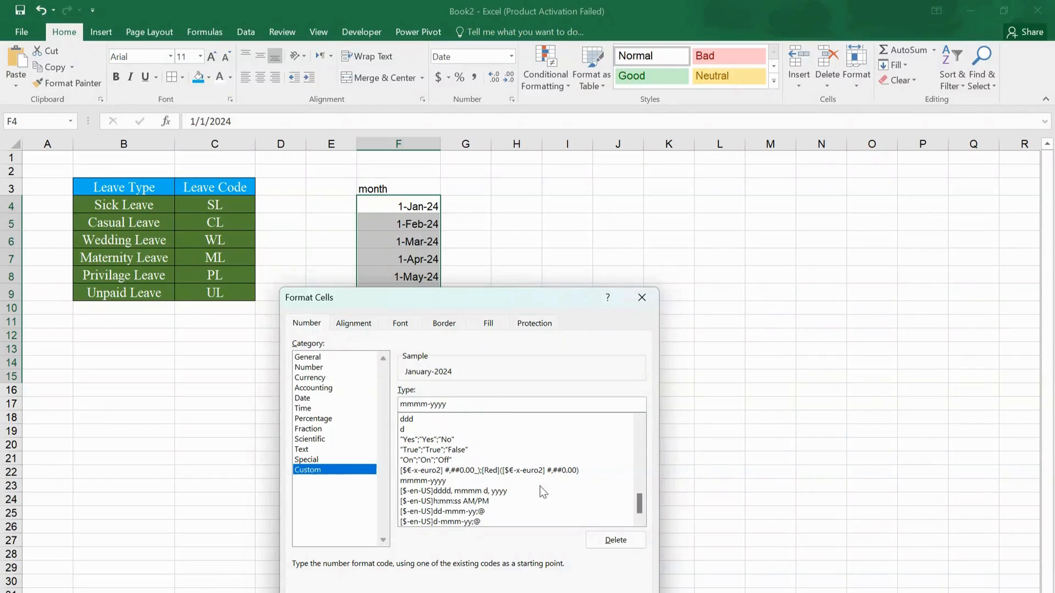
drag(552, 297, 570, 127)
click(572, 461)
click(511, 257)
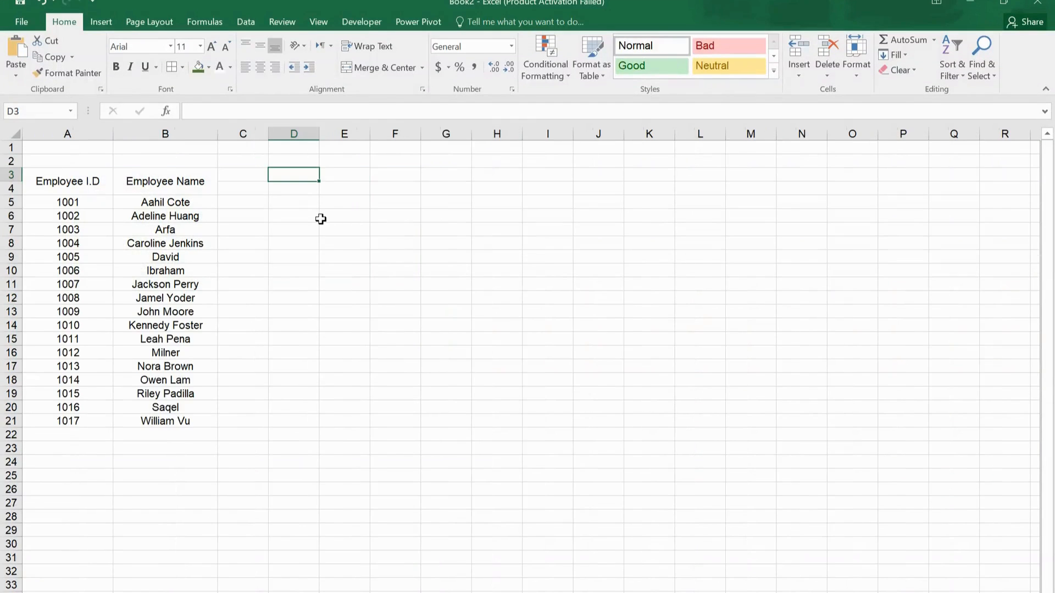
Insert a combo box form control above the employee table's header row, spanning about columns F to I
click(361, 21)
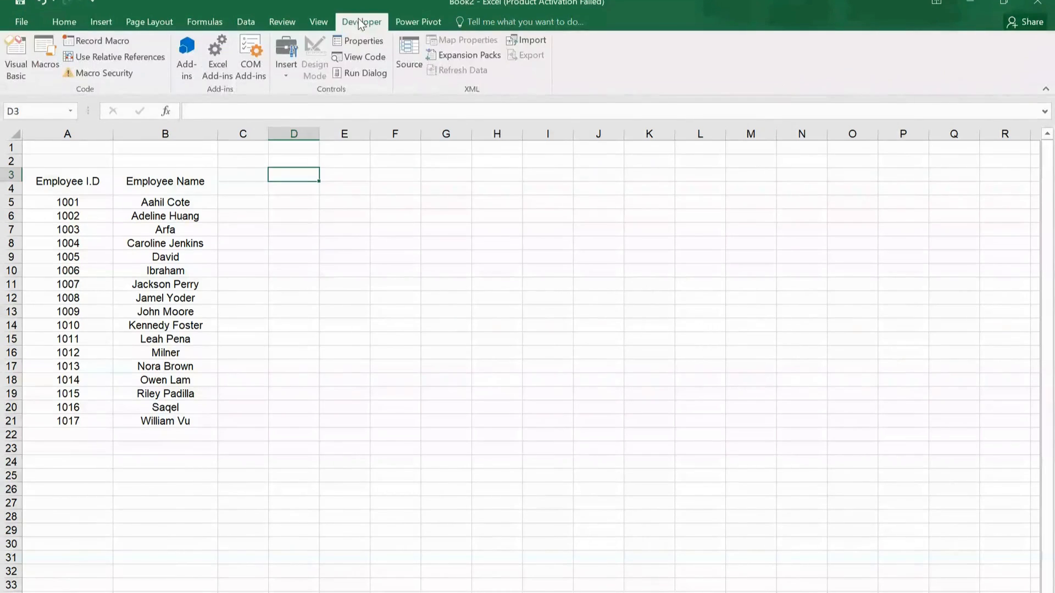
click(290, 78)
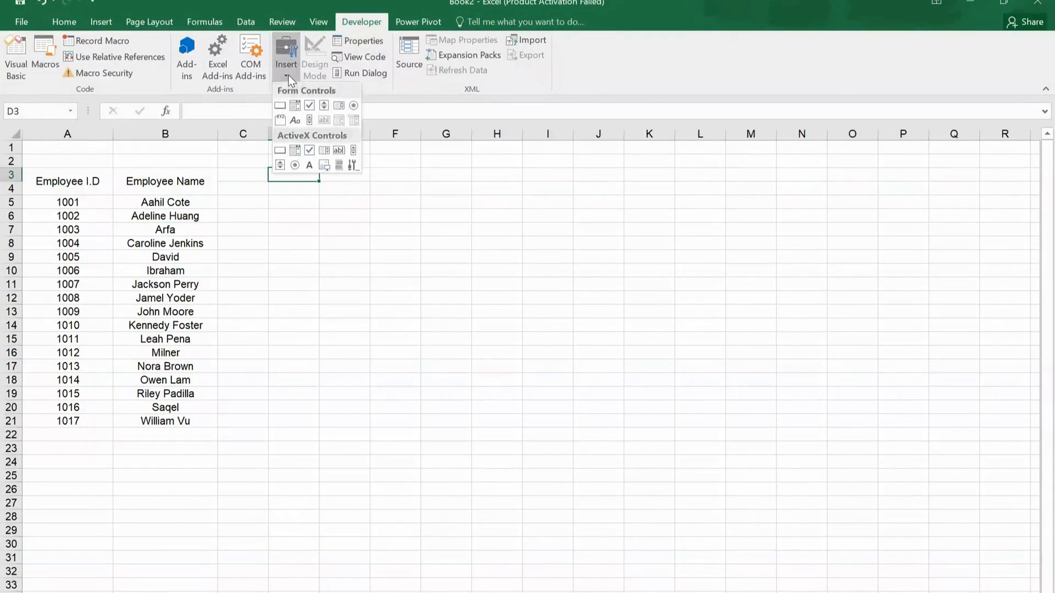
click(296, 106)
drag(359, 155, 548, 171)
click(341, 162)
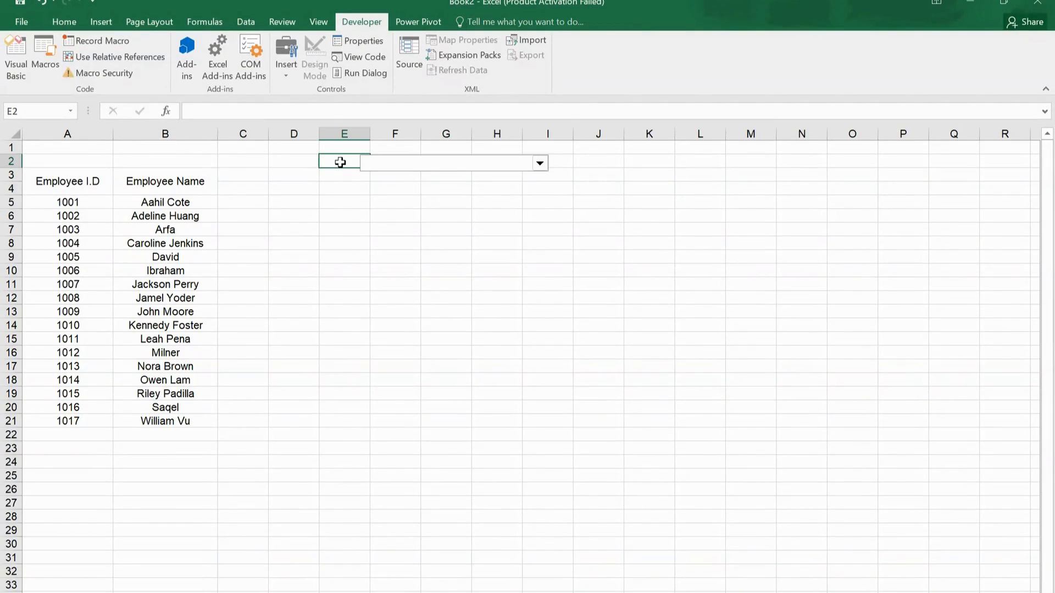
Set the month drop-down's input range to 'Leave Types'!$F$4:$F$15 and its cell link to $D$1
click(363, 166)
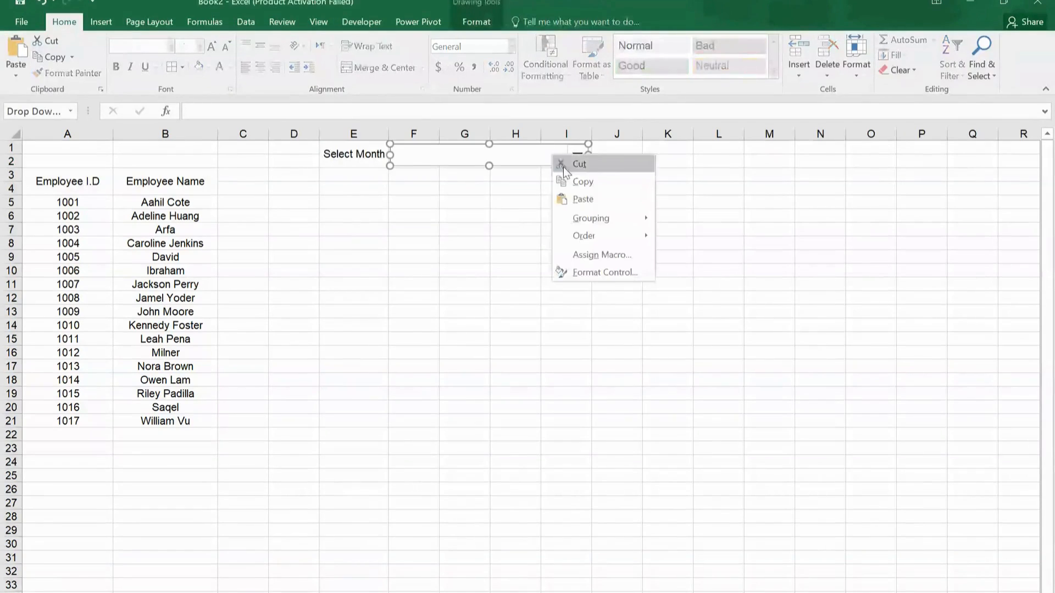
click(599, 269)
click(630, 205)
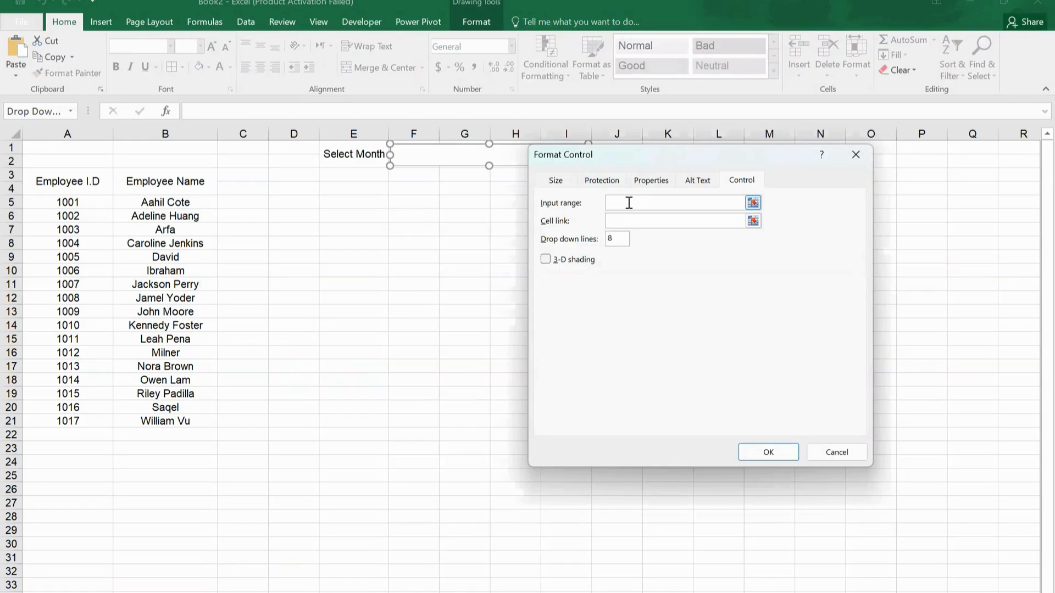
click(110, 592)
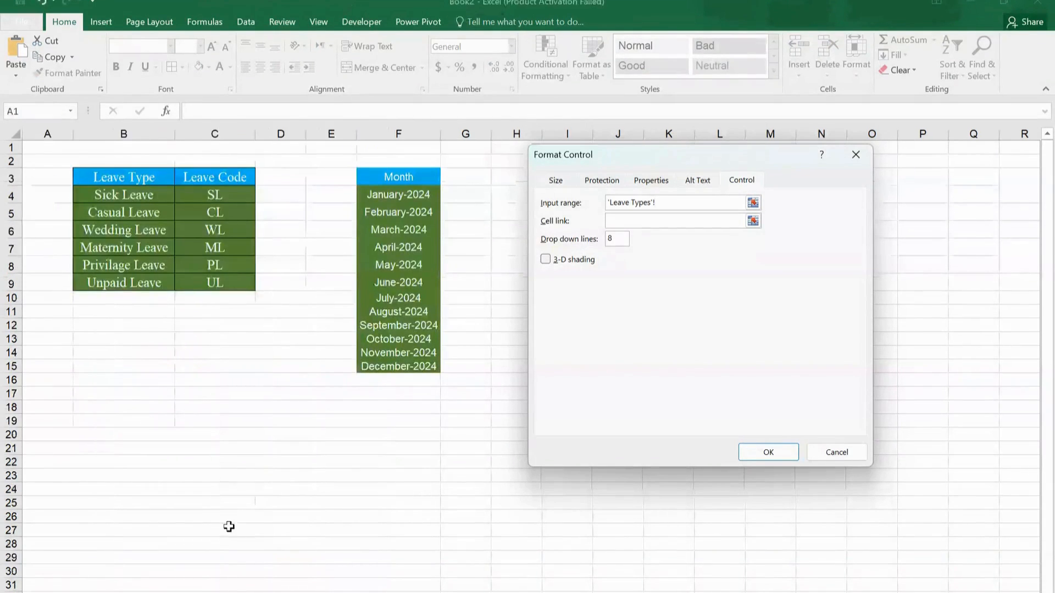
drag(409, 195, 417, 365)
click(635, 221)
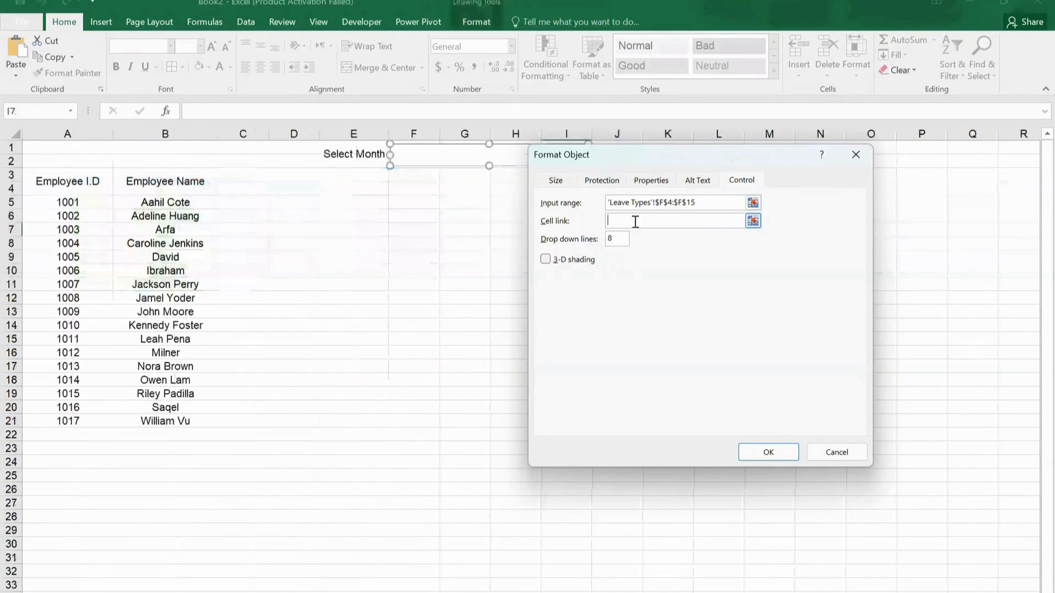
click(292, 148)
click(767, 452)
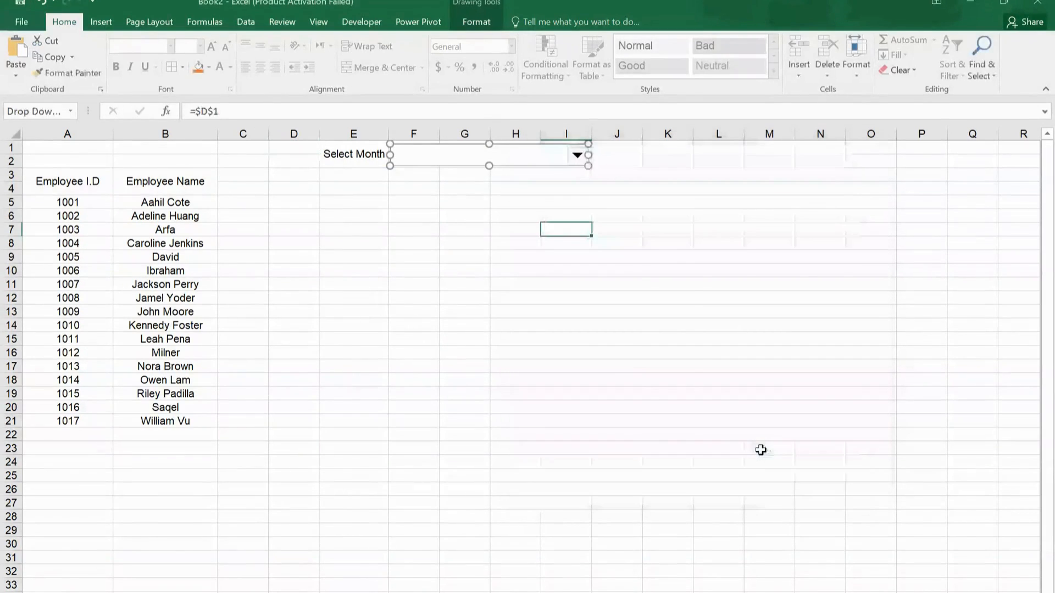
Test the month drop-down against linked cell D1 by choosing July-2024 and October-2024
click(303, 151)
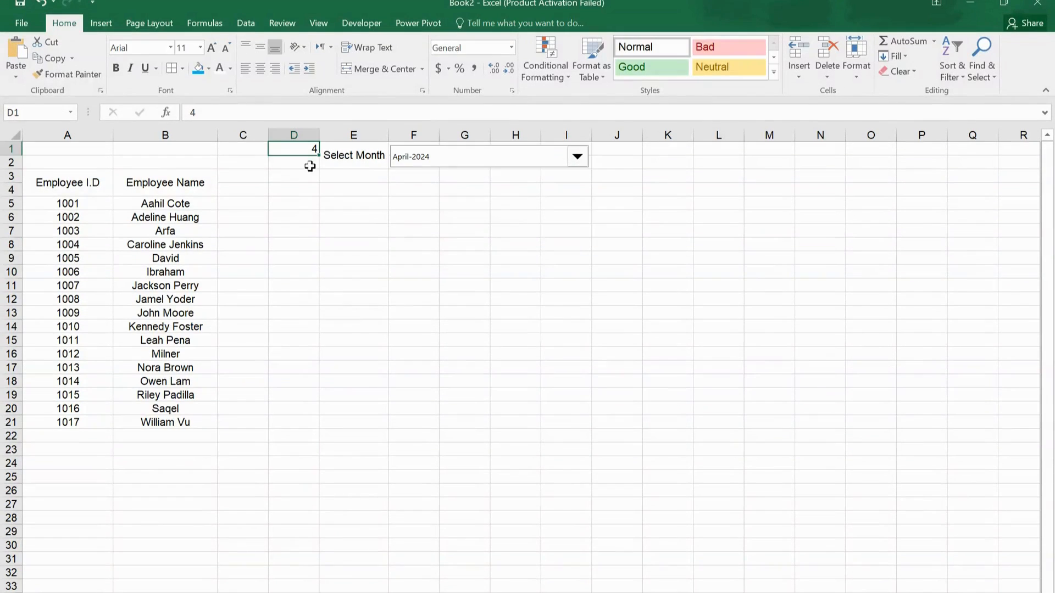
click(577, 158)
click(506, 237)
click(574, 157)
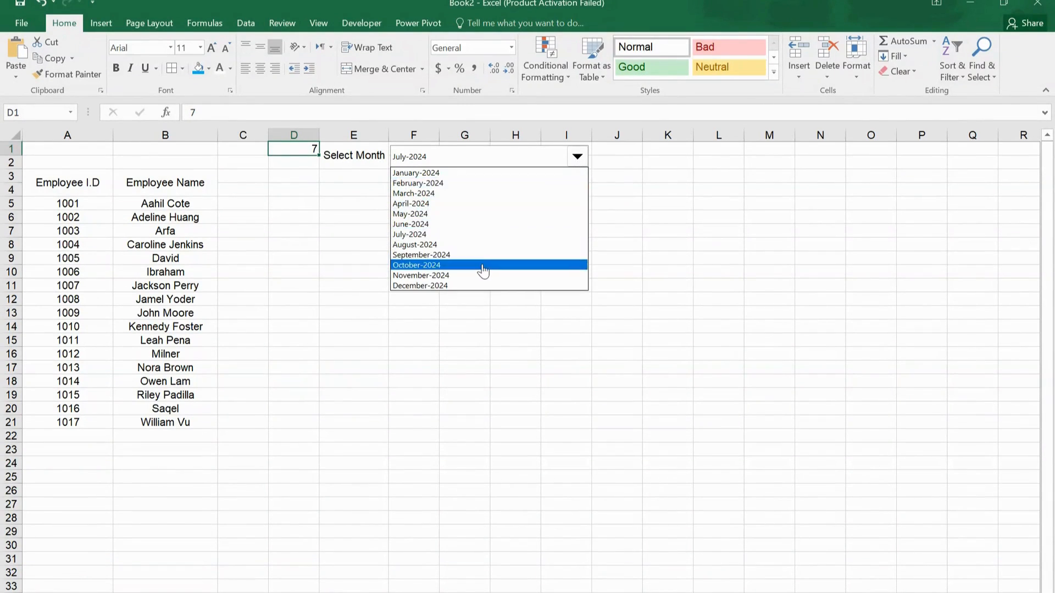
click(483, 274)
Set the month drop-down control to show 12 drop down lines
right_click(552, 155)
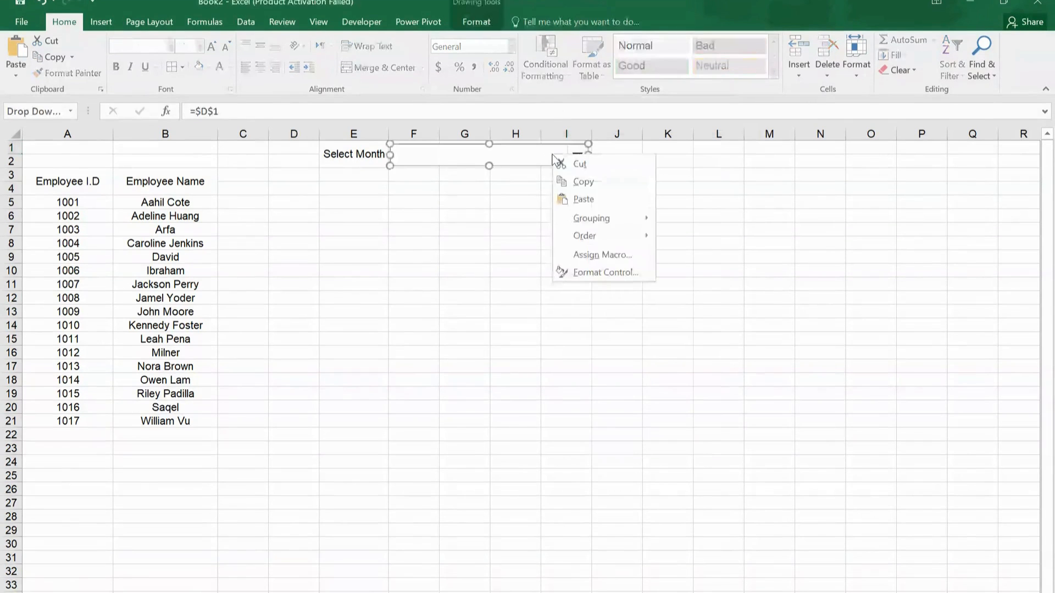
click(600, 271)
click(622, 240)
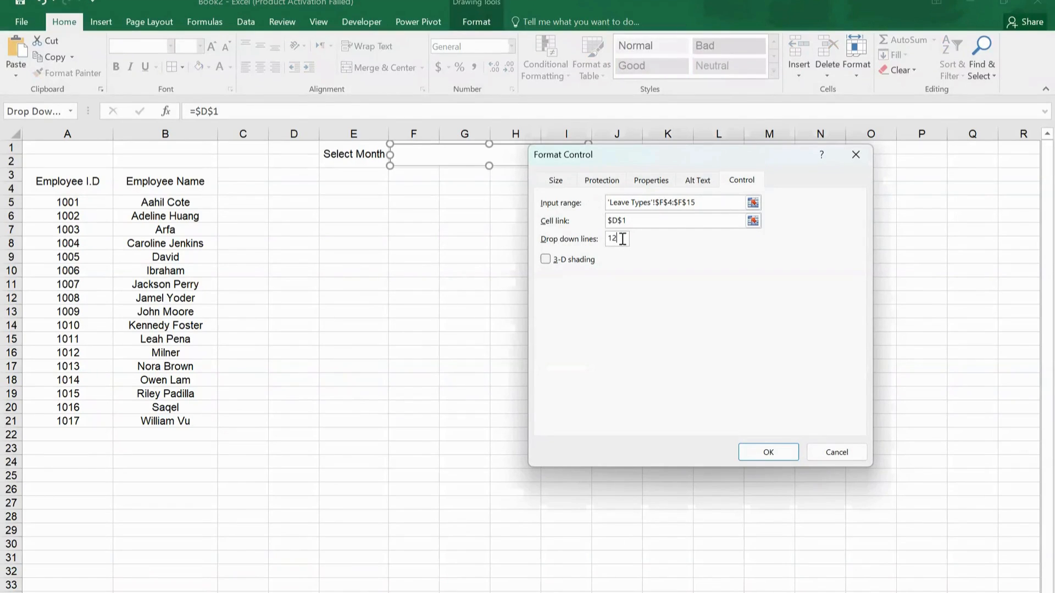
click(778, 452)
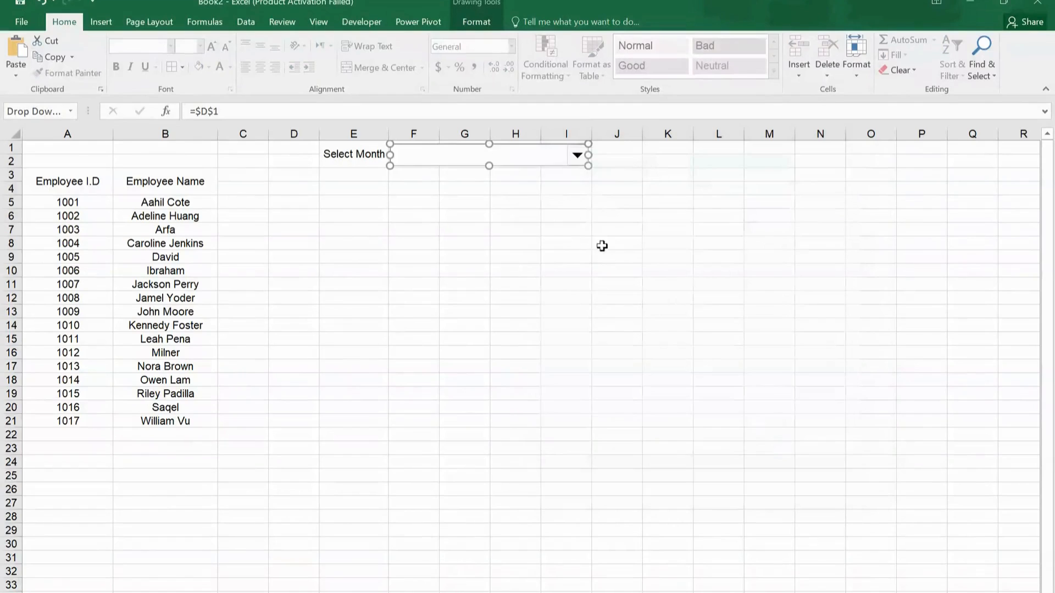
Select November-2024 in the month drop-down
click(571, 190)
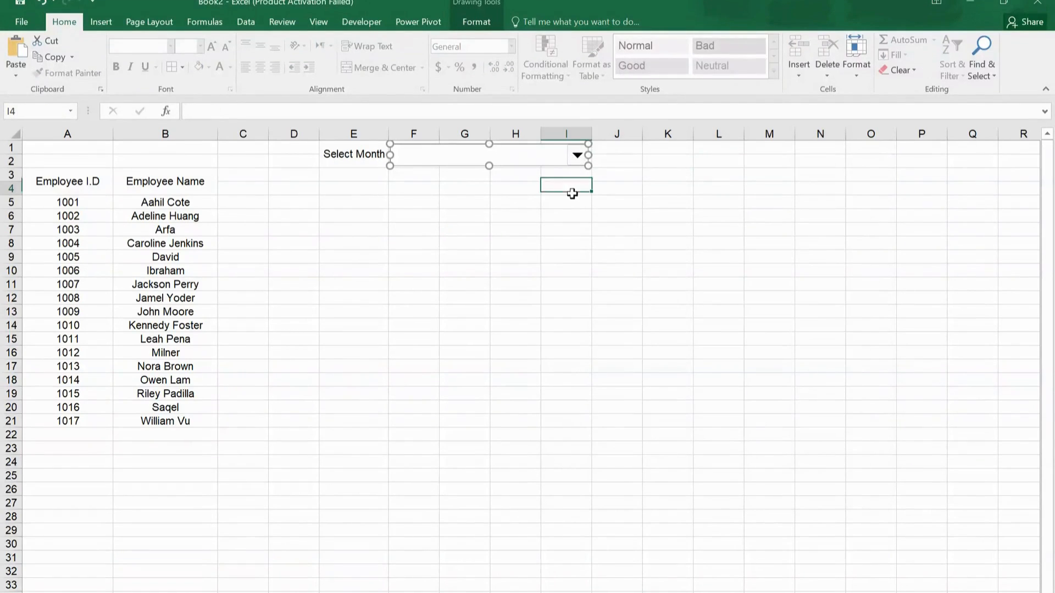
click(573, 159)
click(532, 285)
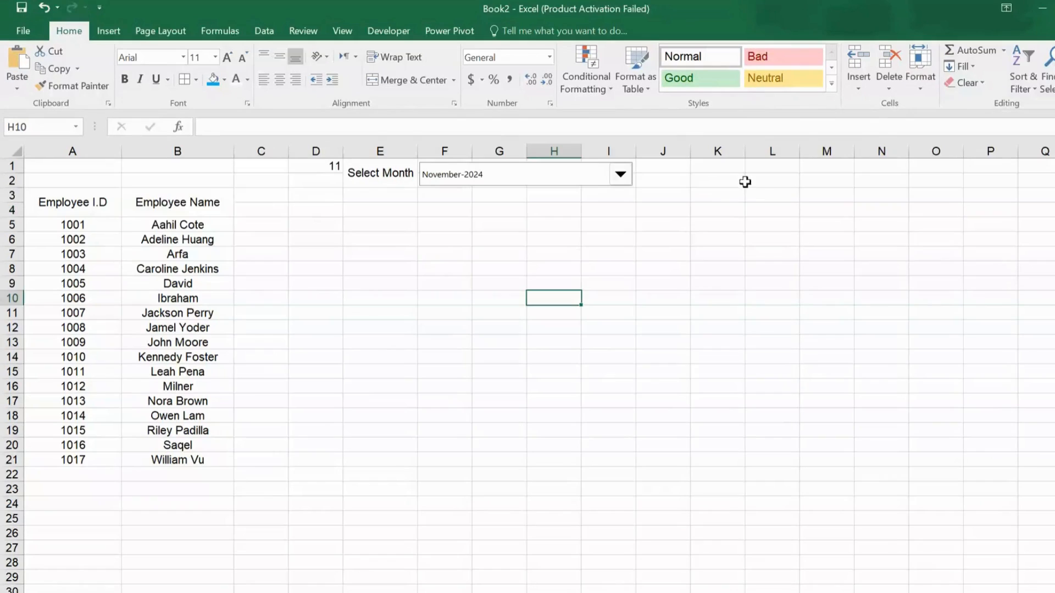
Enter =INDEX('Leave Types'!F4:F15,'Yearly Tracker'!D1) in cell L1 to return the selected month
click(775, 166)
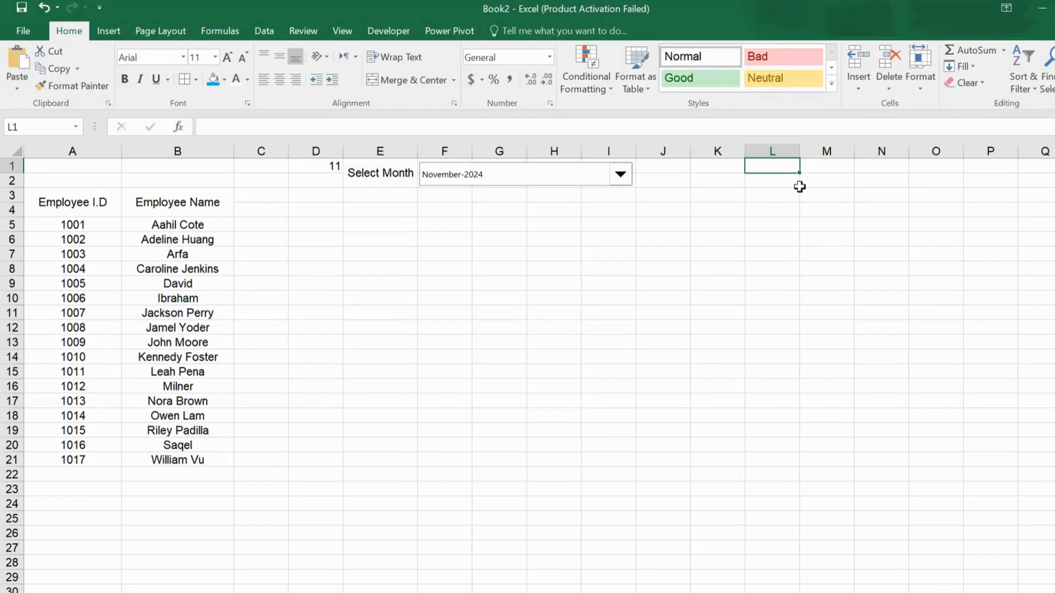
text(=)
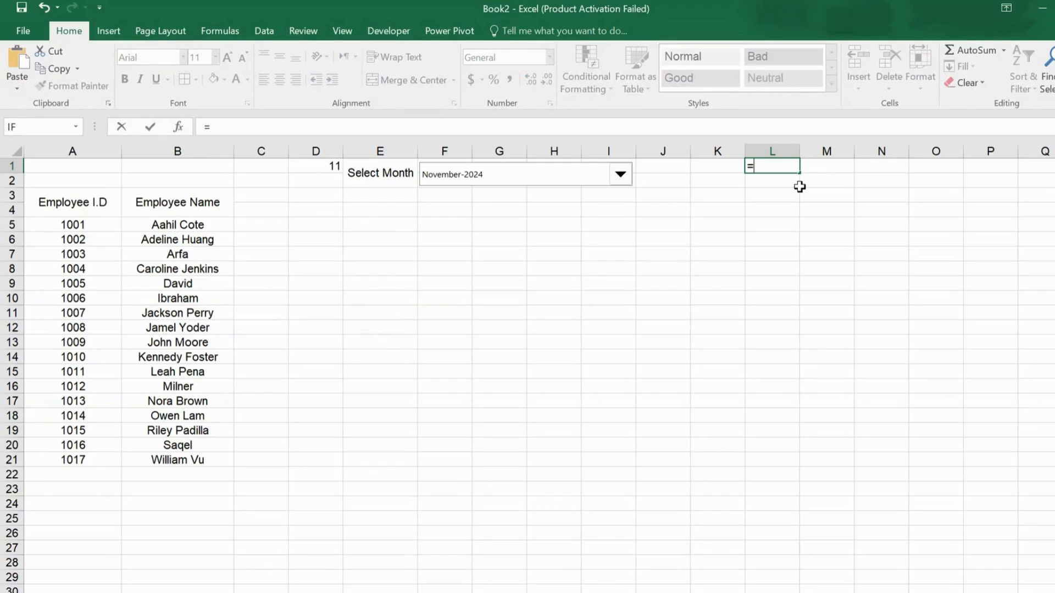
text(IN)
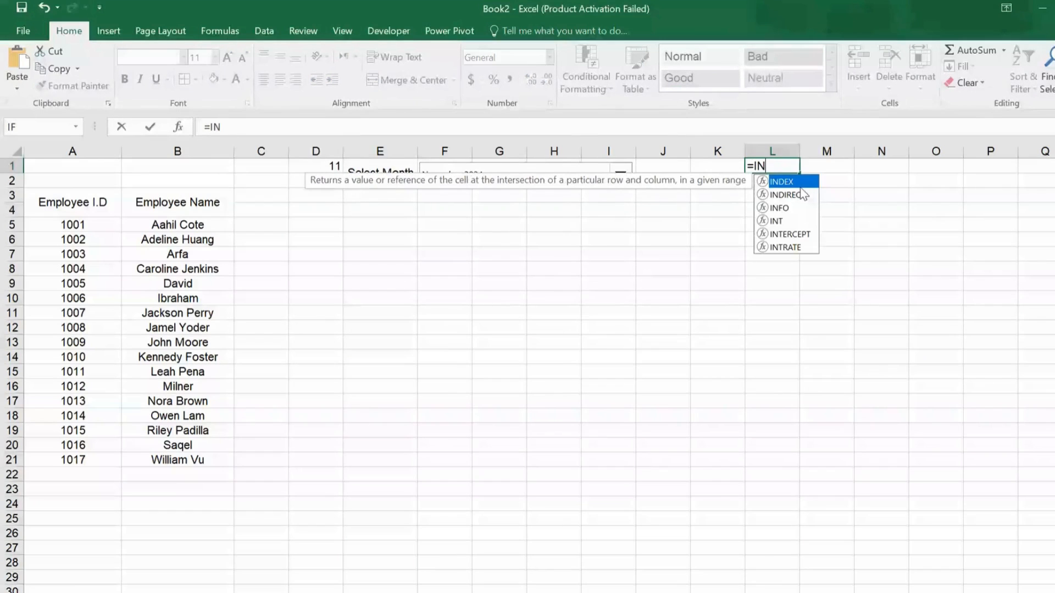
text(DEX()
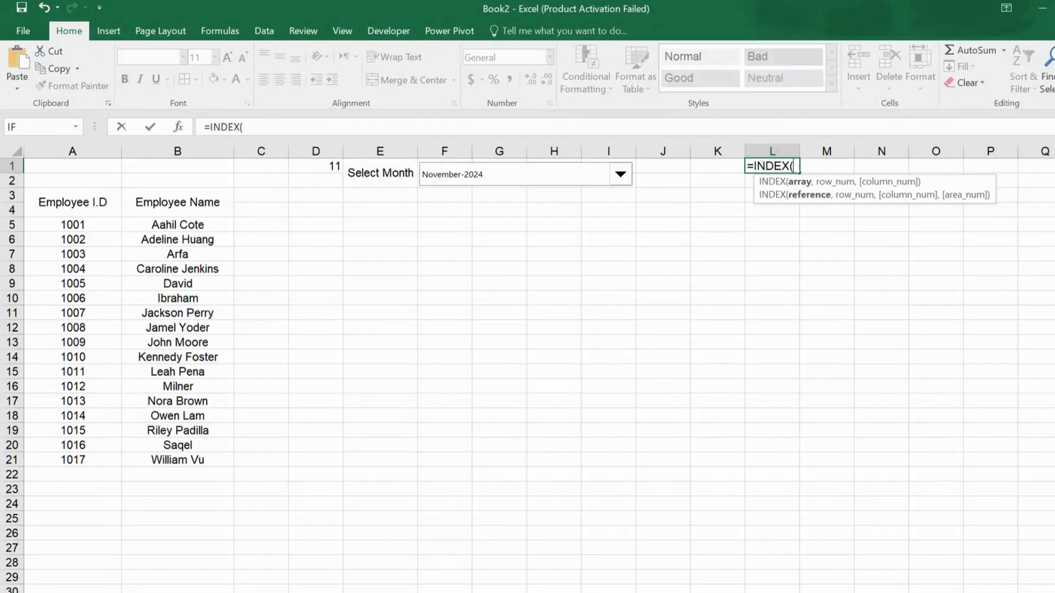
click(280, 590)
drag(428, 217, 443, 399)
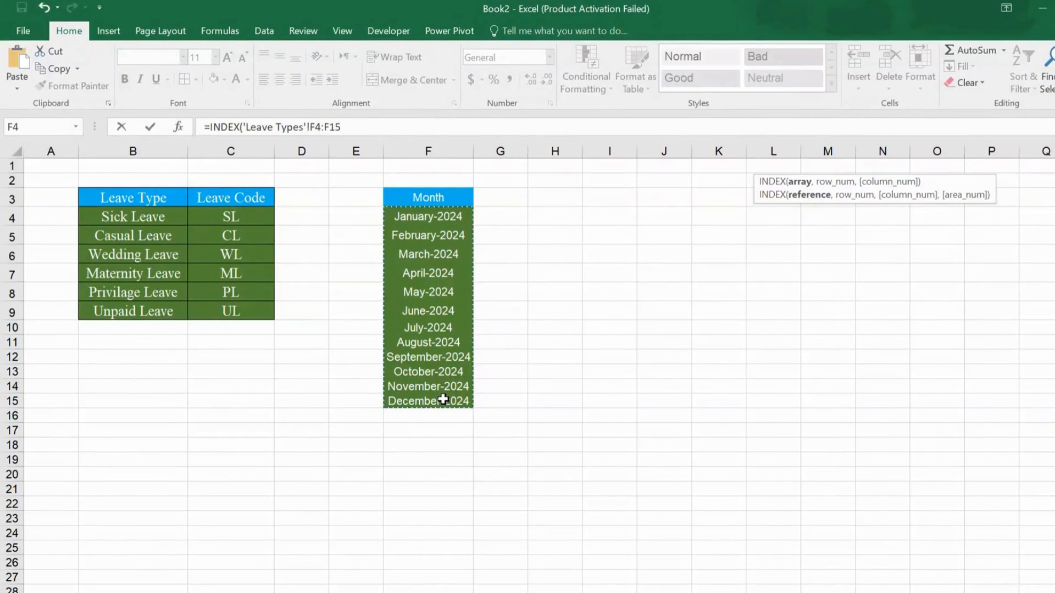
text(,)
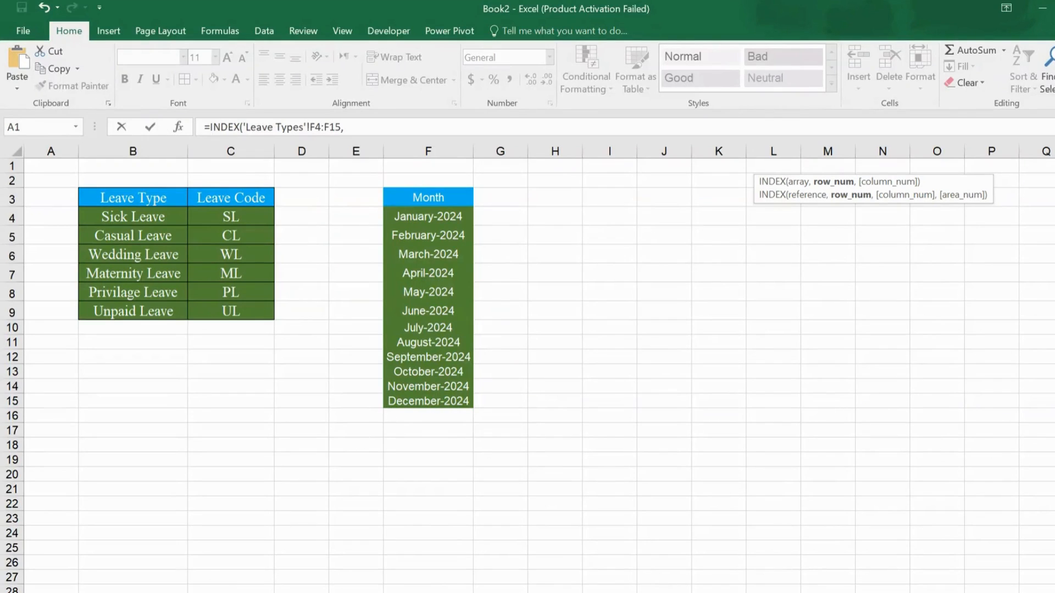
click(341, 591)
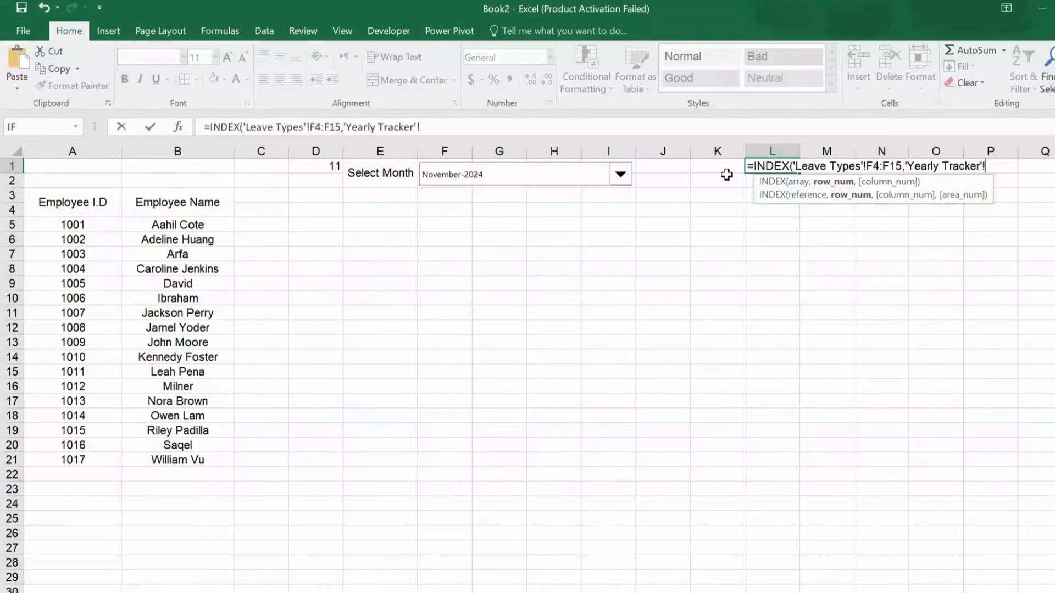
click(317, 166)
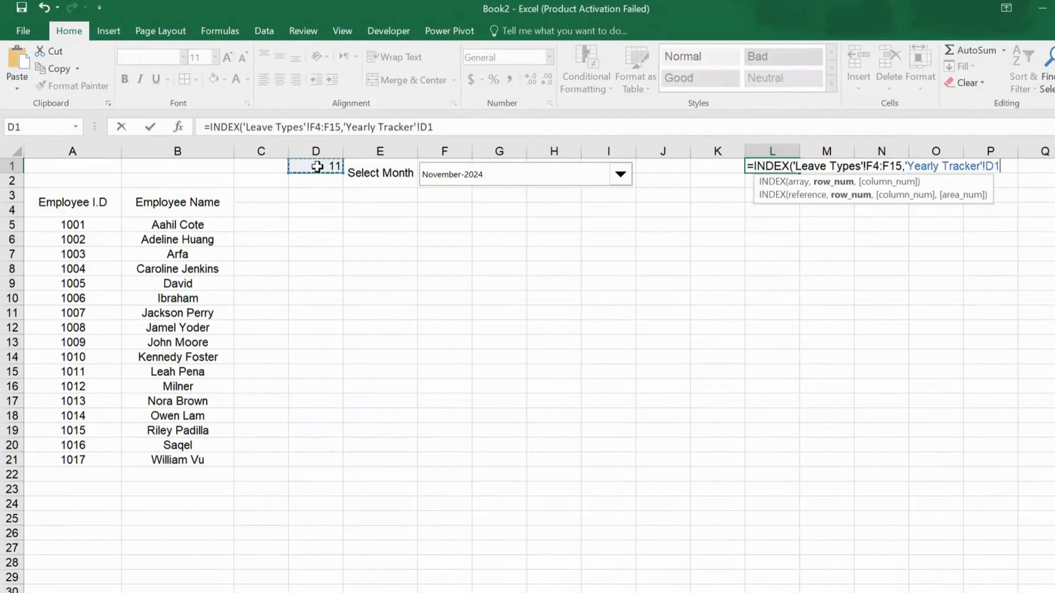
key(Return)
key(Up)
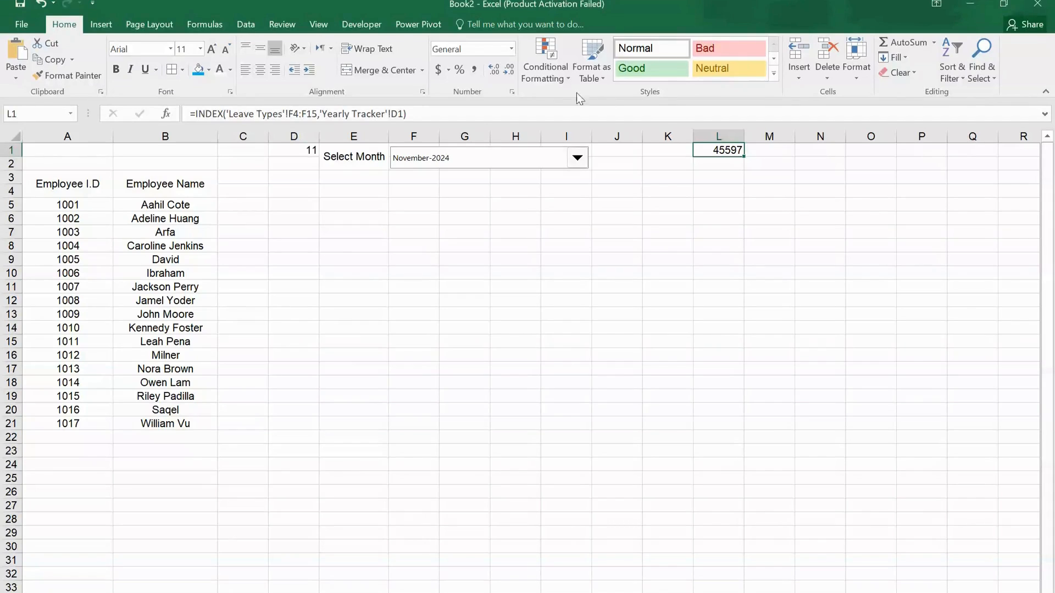
Format the selected-month cell L1 as a date in the 14-Mar-12 style
click(511, 91)
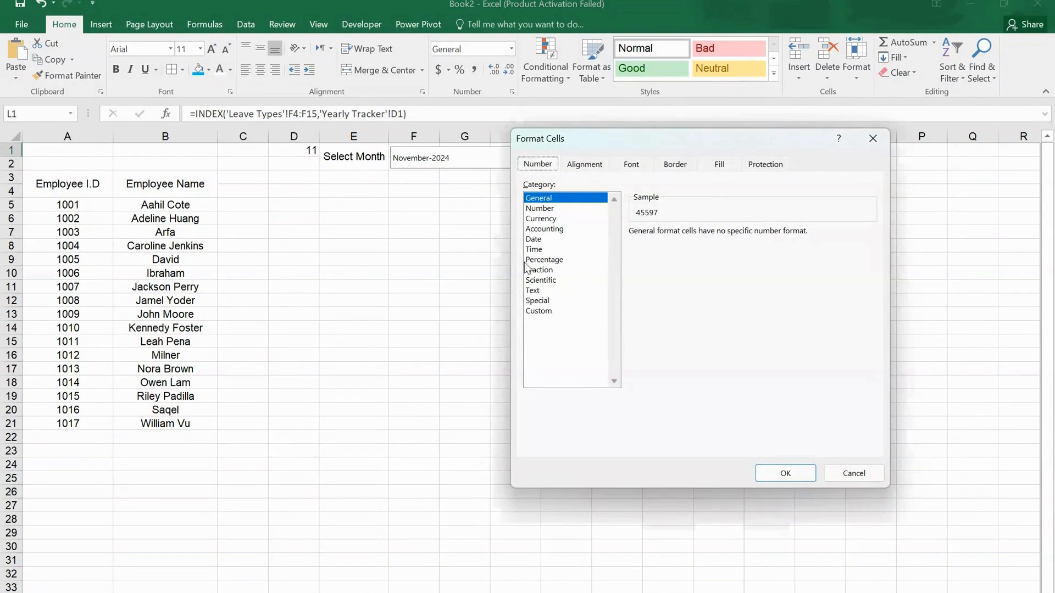
click(544, 239)
click(664, 306)
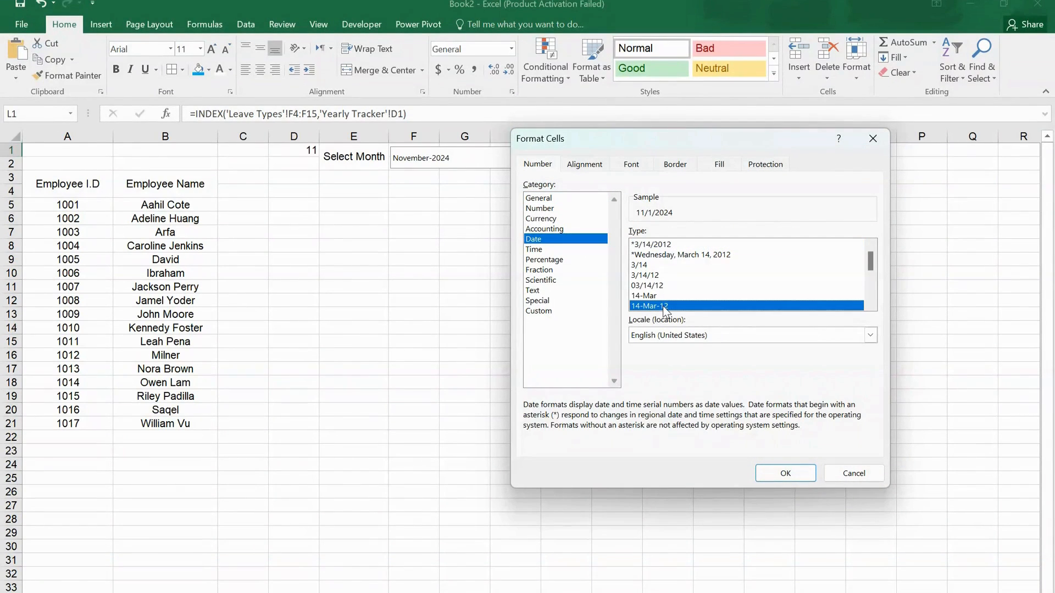
click(793, 474)
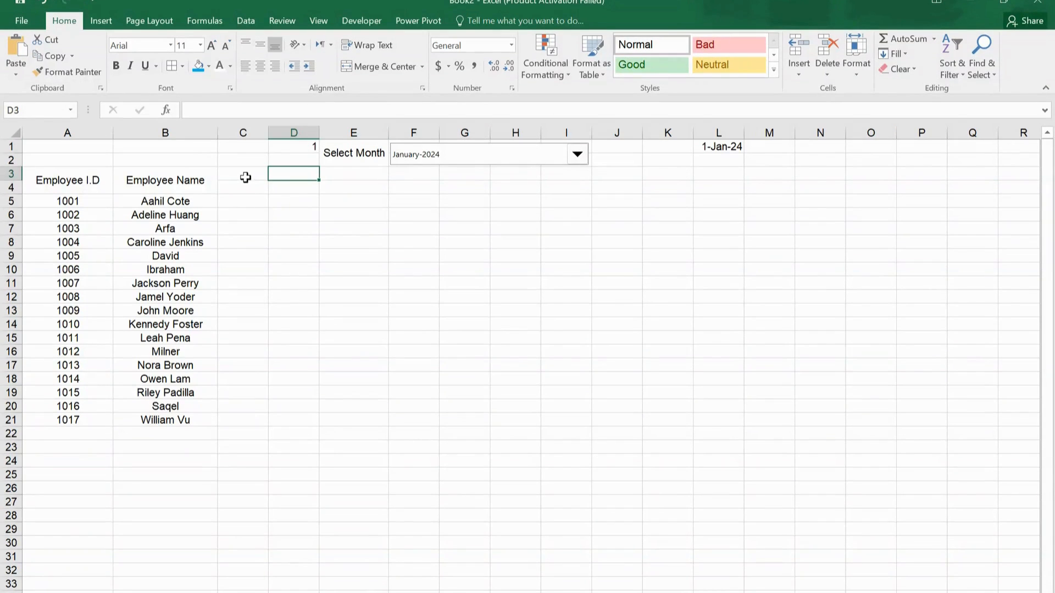
Enter =L1 in cell C3 to show the first date of the selected month
click(245, 174)
text(=)
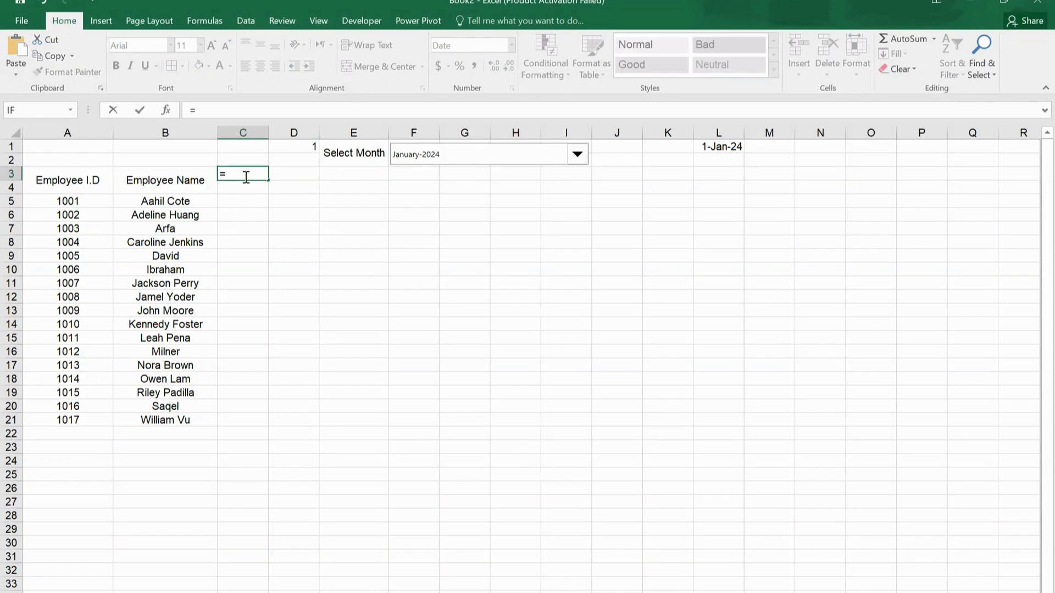
click(730, 147)
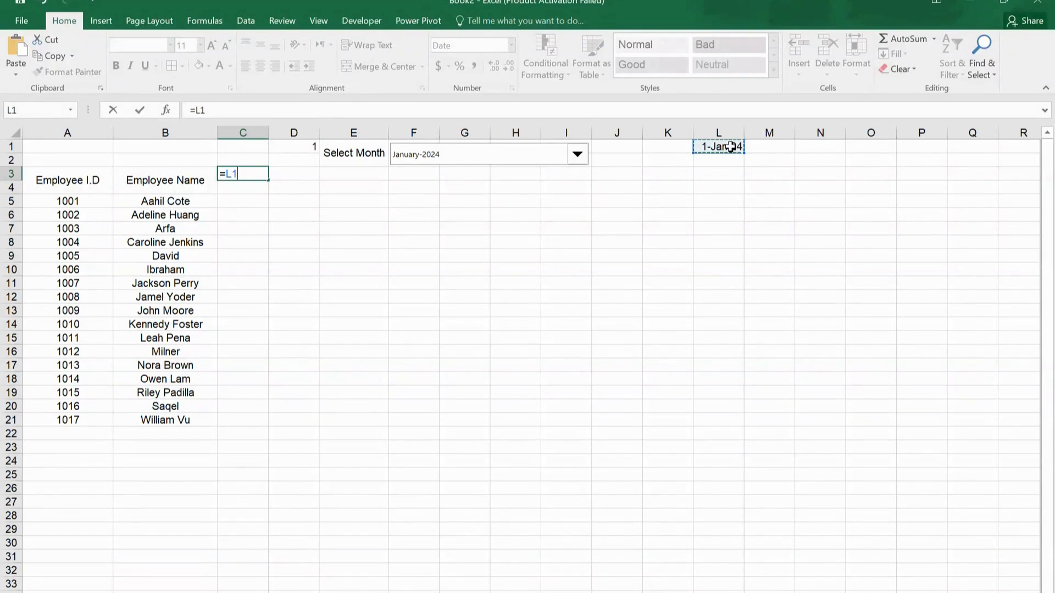
key(Return)
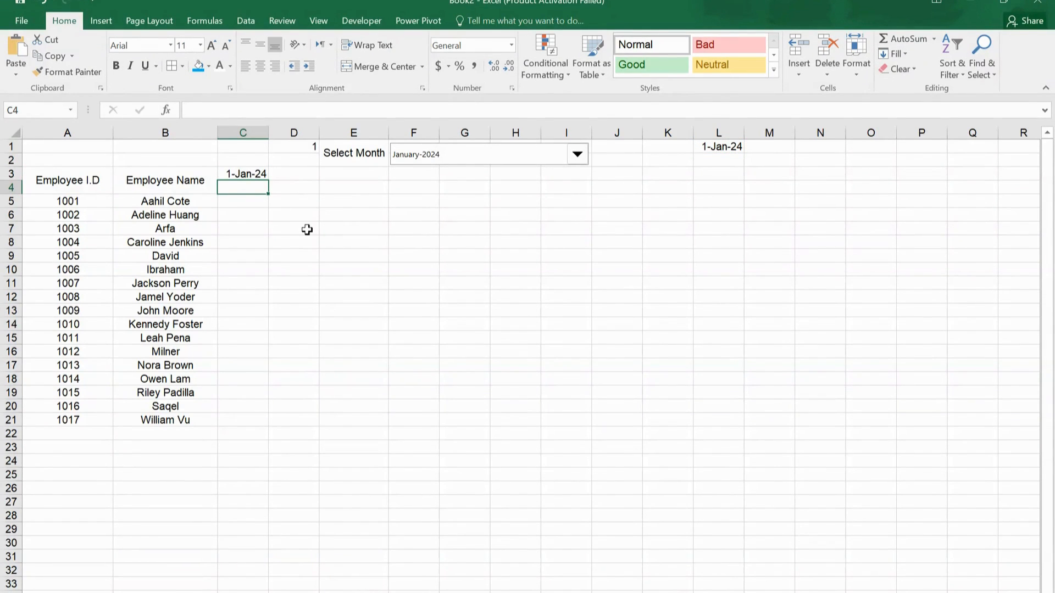
Enter =TEXT(C3,"ddd") in cell C4 to return the weekday name of the date above
text(=te)
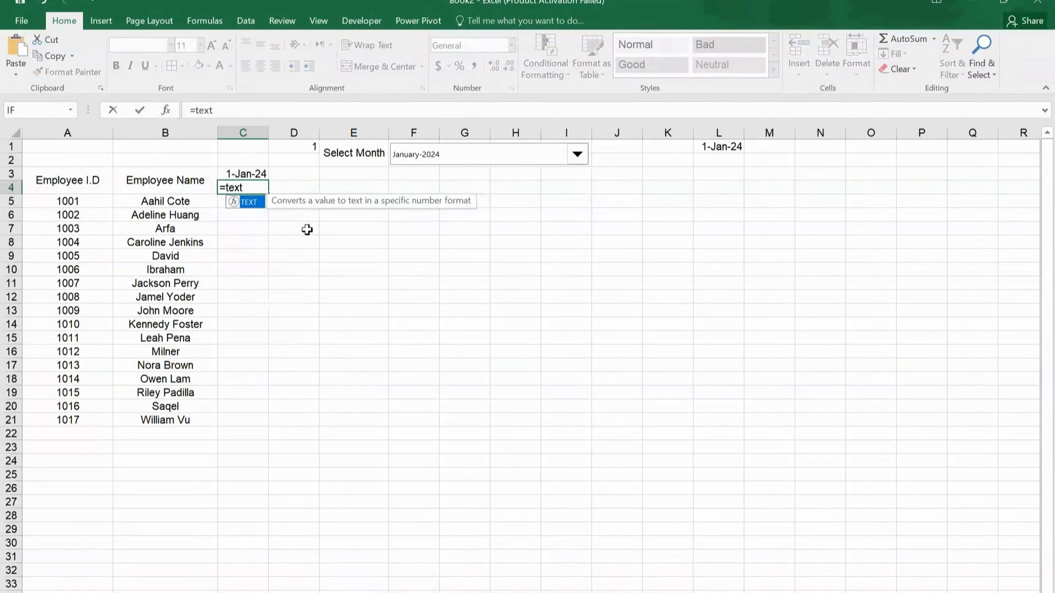
text(xt)
key(Tab)
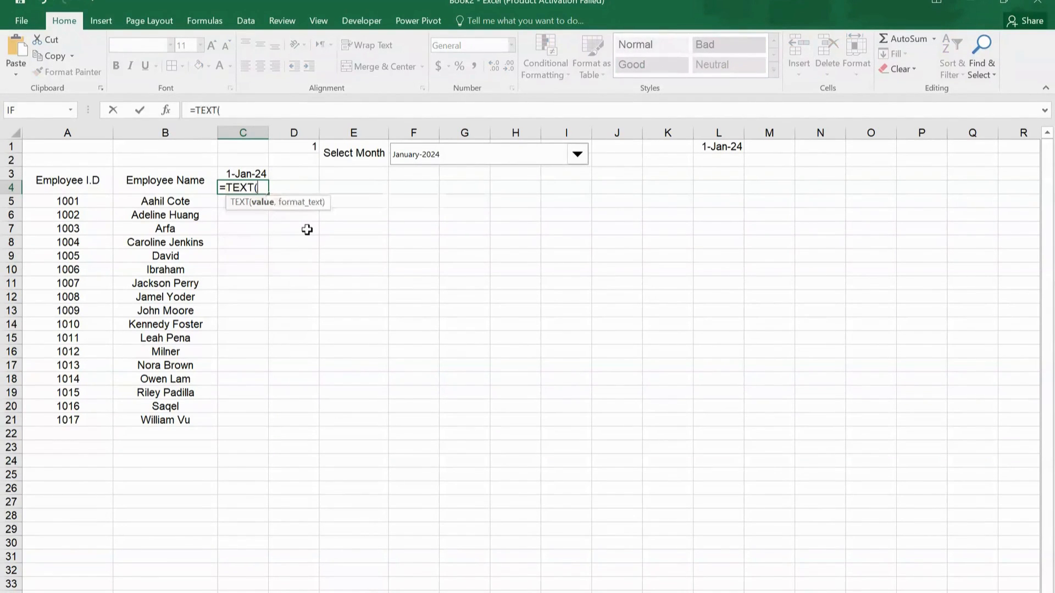
click(260, 174)
text(,"ddd)
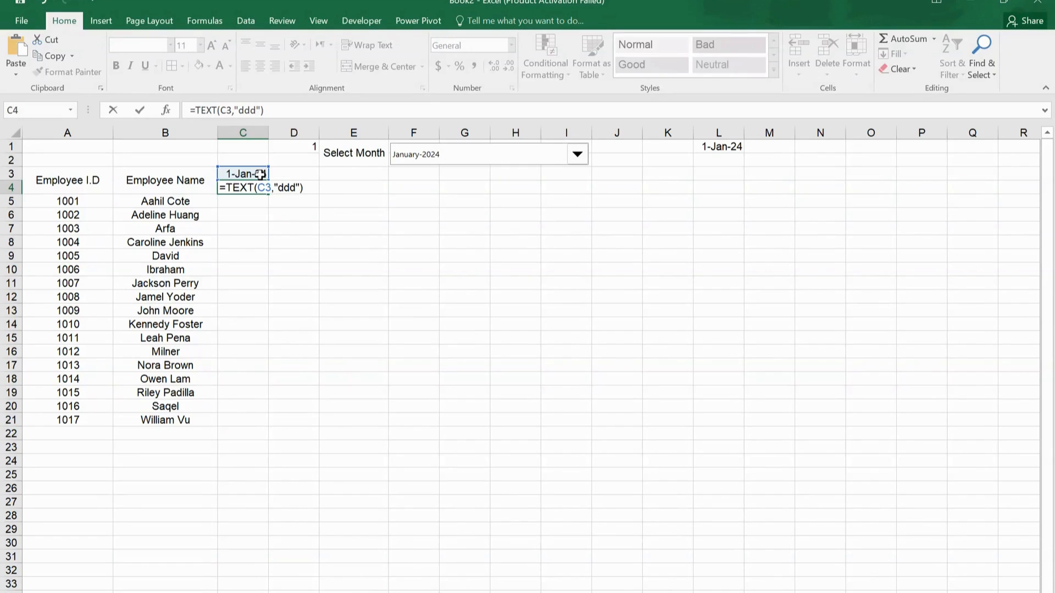
key(Return)
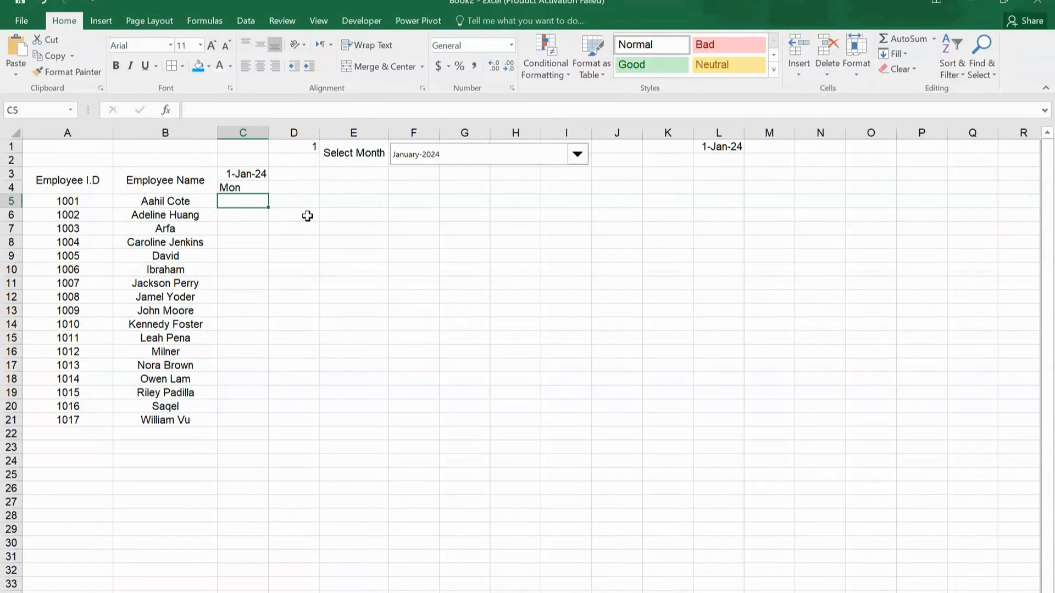
Enter =IF(C3="","",IF(EOMONTH(L1,0)>=C3+1,C3+1,"")) in cell D3 to return the next date within the month
click(289, 172)
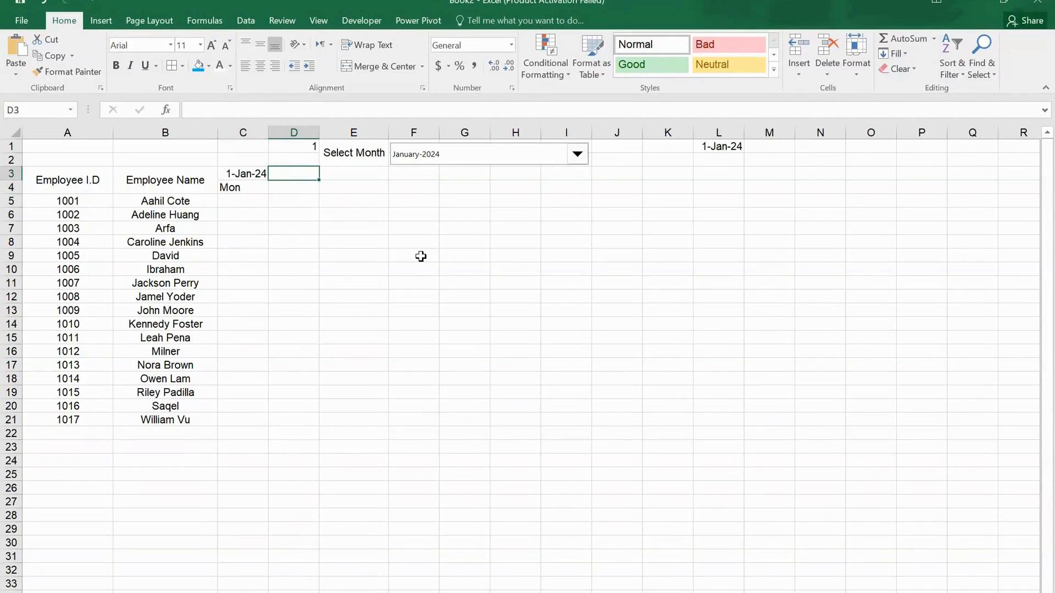
text(=)
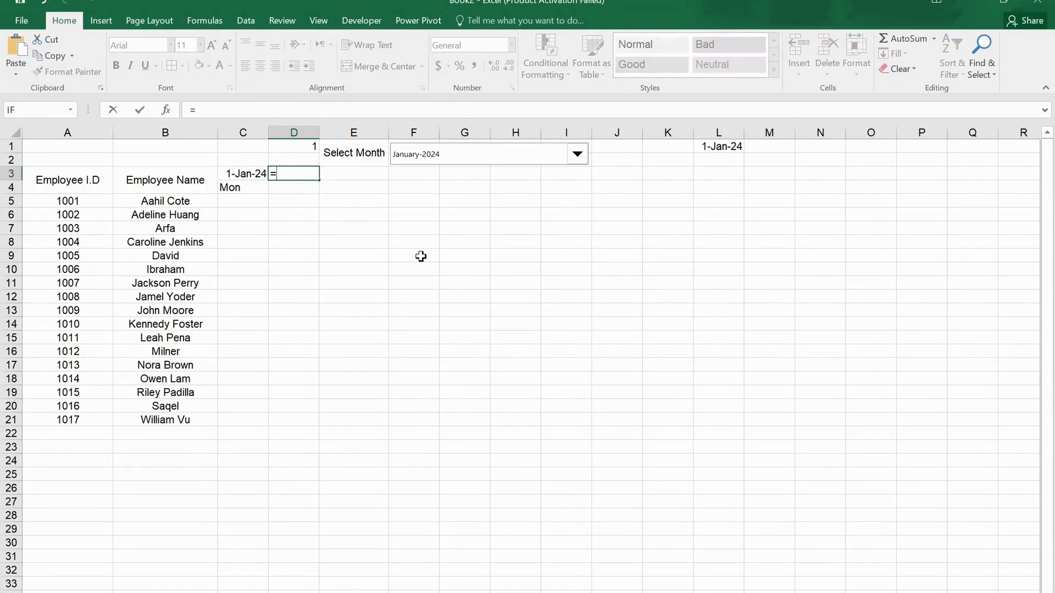
text(IF()
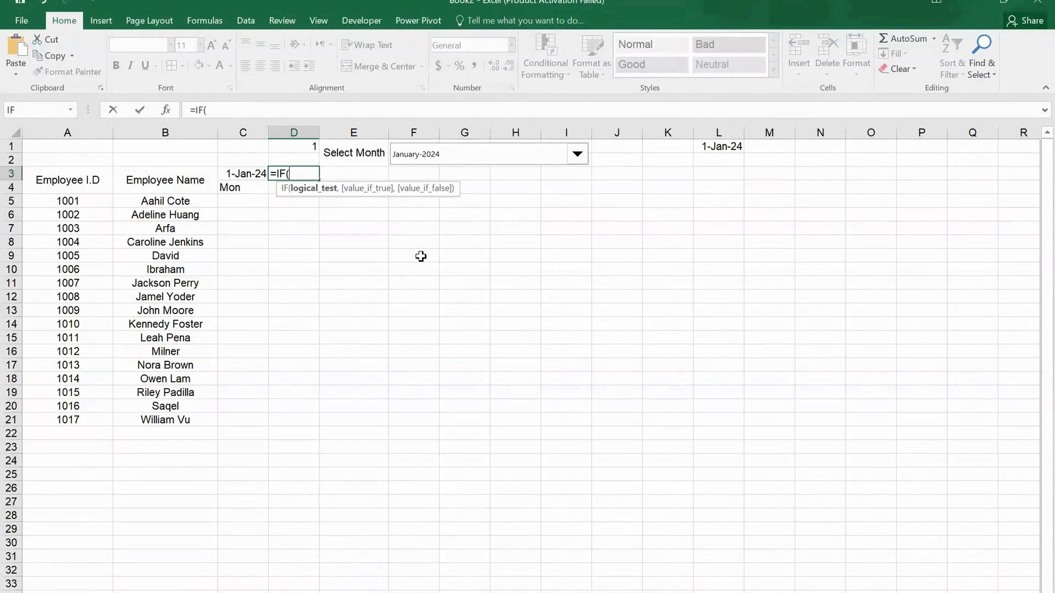
click(238, 175)
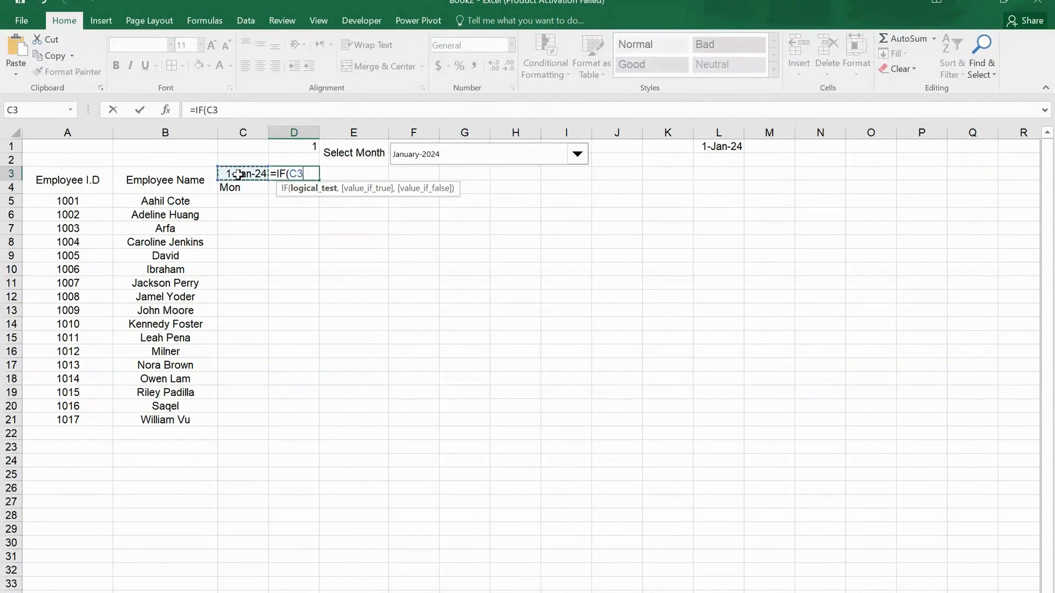
text(+)
text("")
text(,)
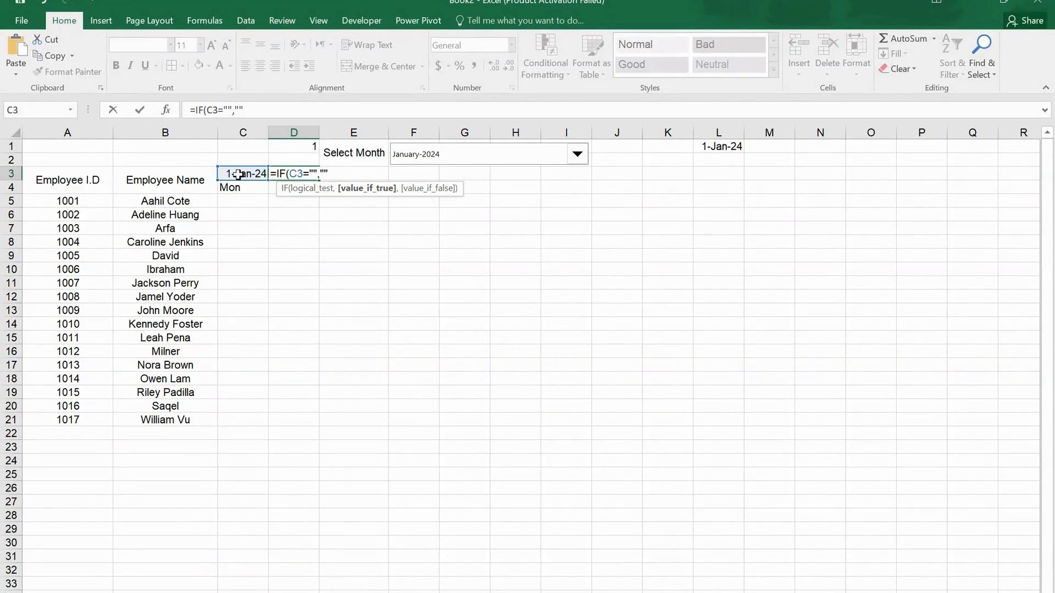
text(""if)
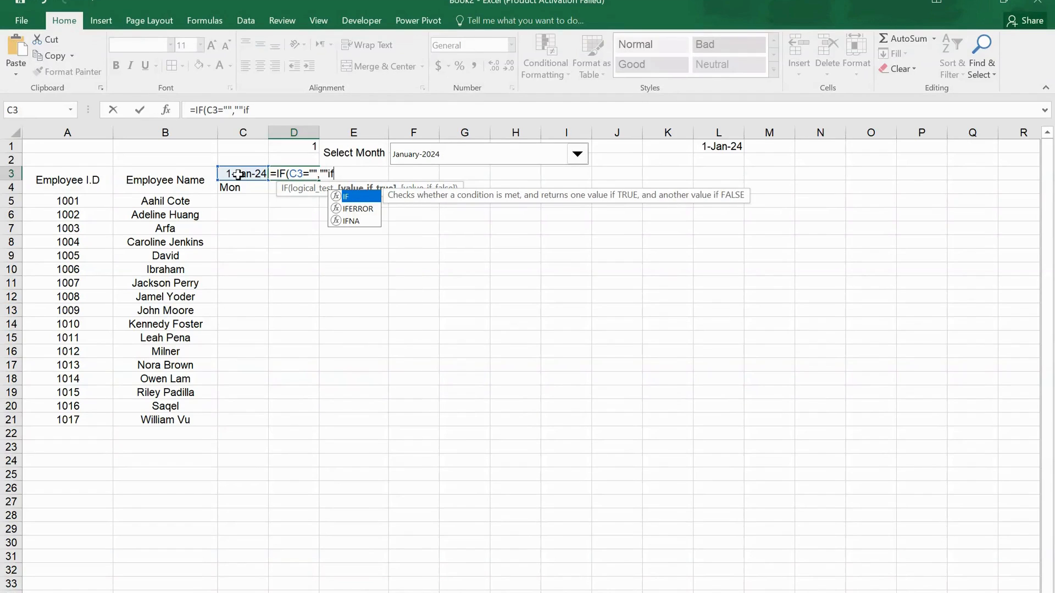
key(Tab)
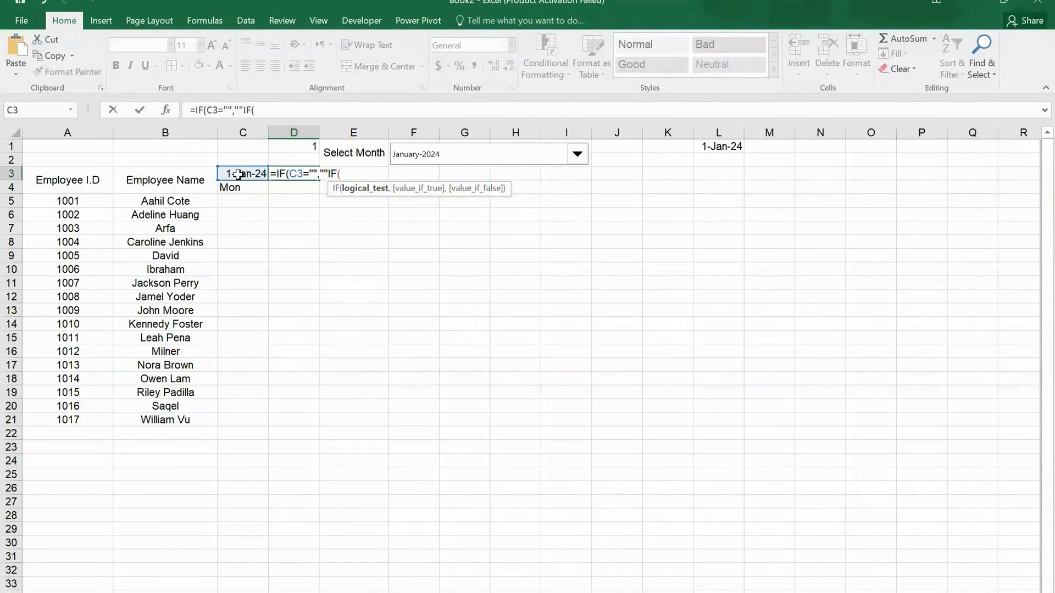
text(EOMON)
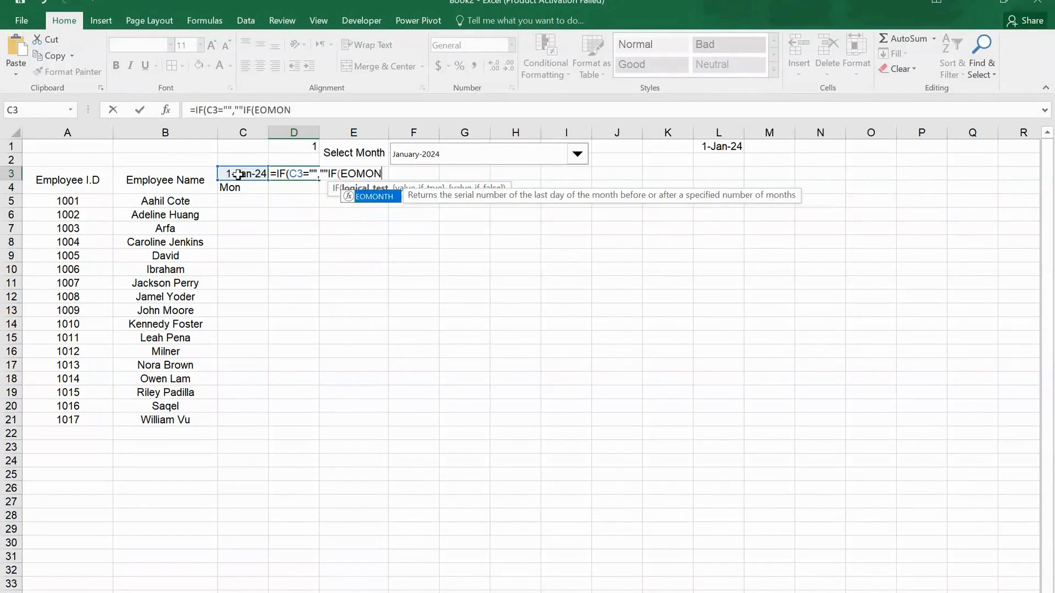
text(TH()
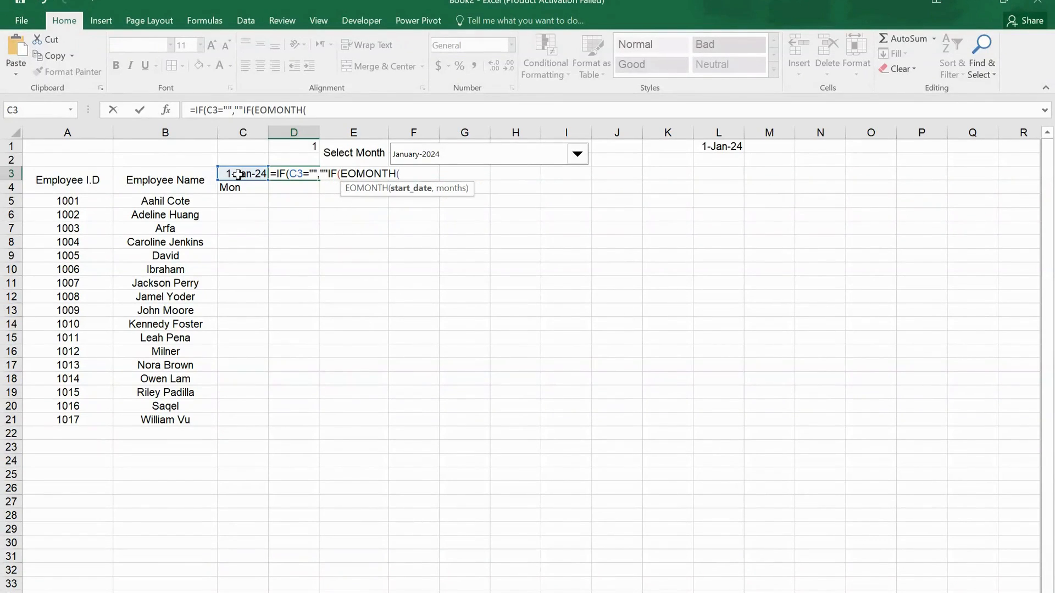
click(716, 148)
text(,0)
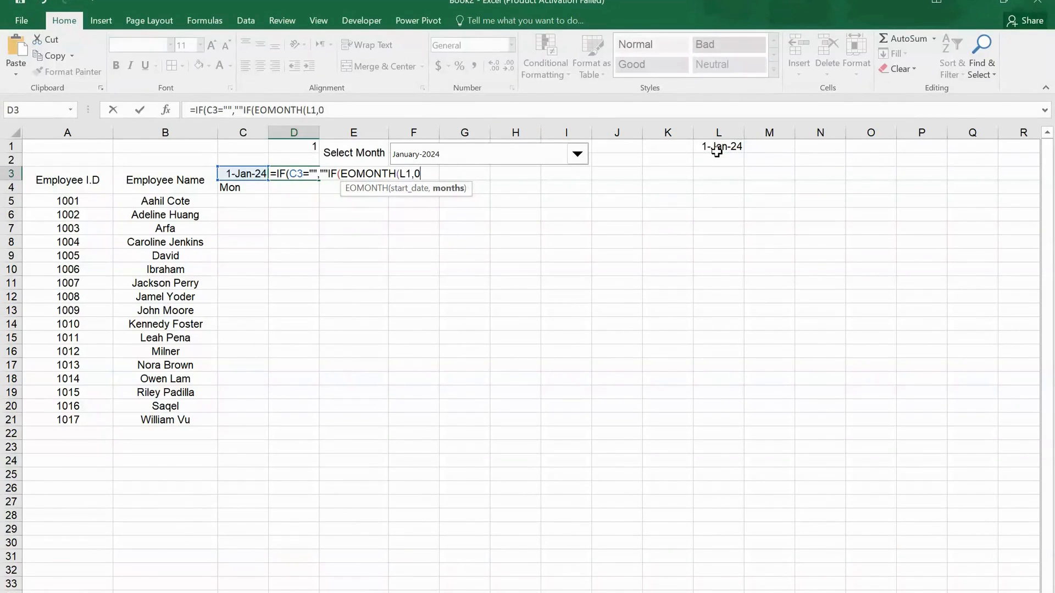
text()>=C3+1,C3+1,")
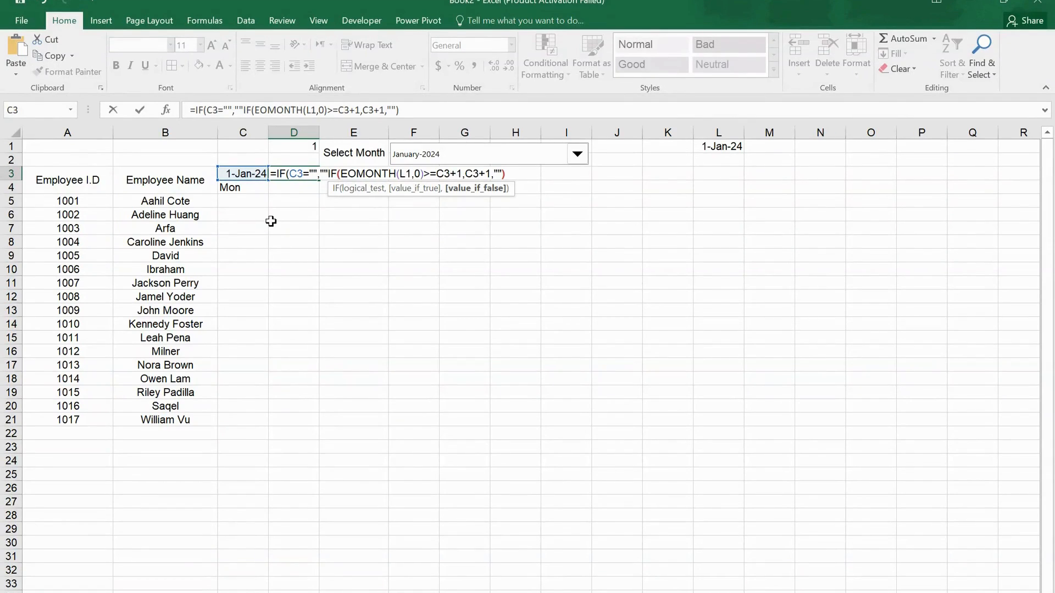
key(ctrl+Return)
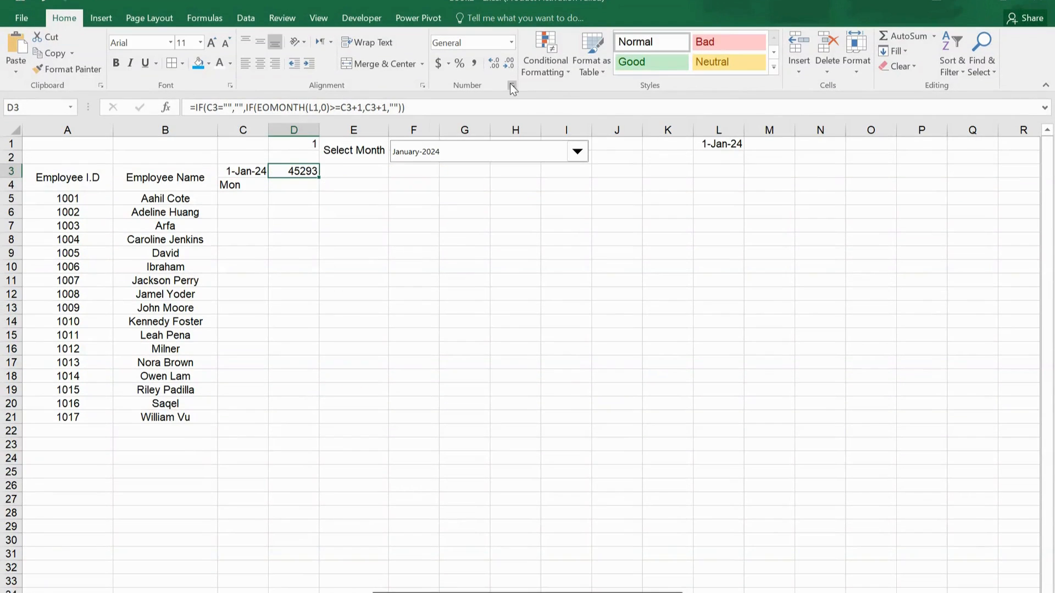
Format cell D3 as a date in the 14-Mar-12 style
click(512, 88)
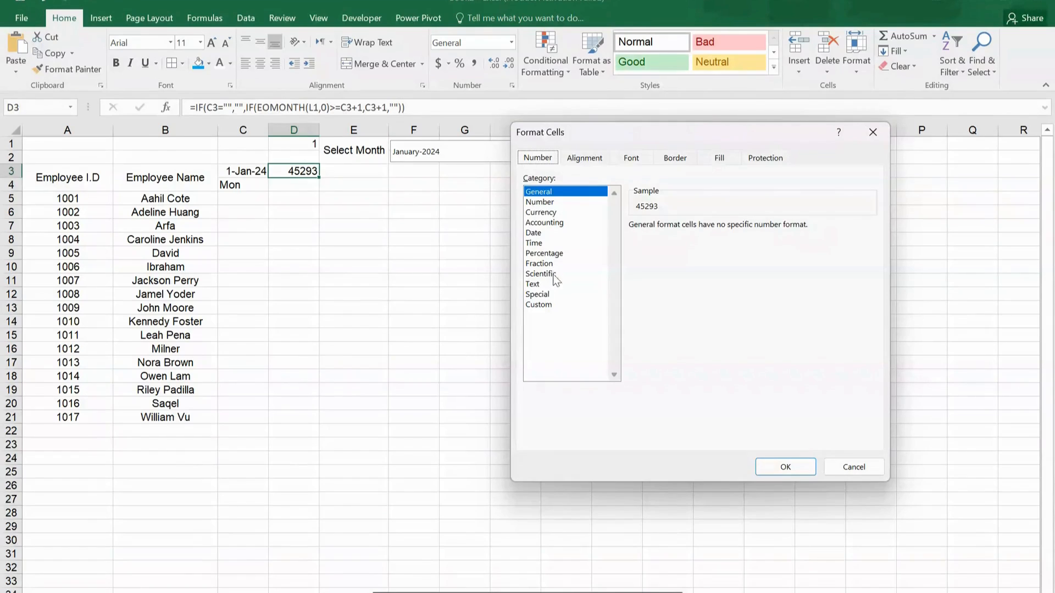
click(535, 234)
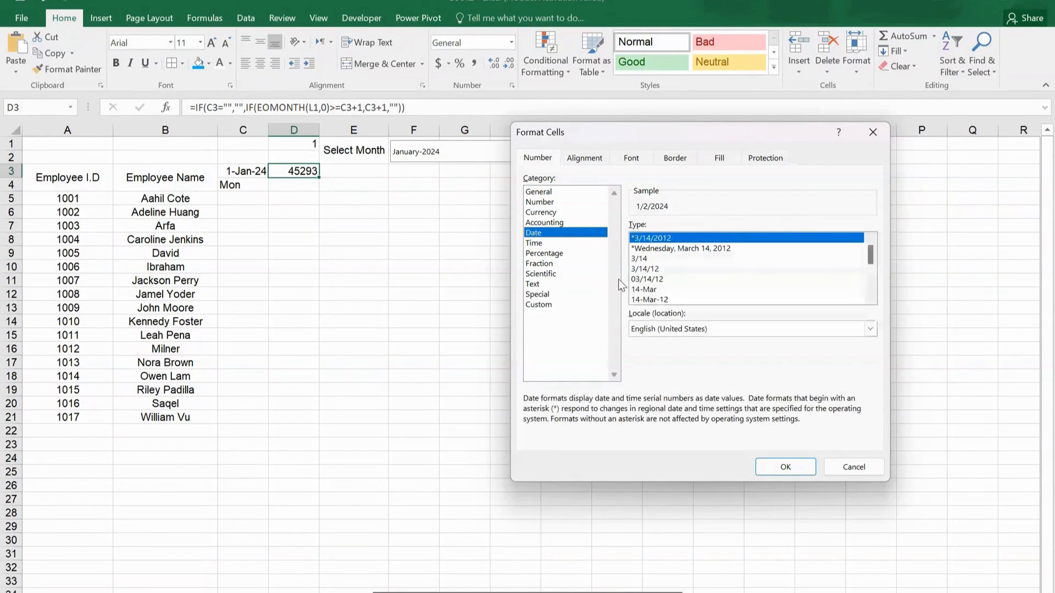
click(661, 300)
click(791, 467)
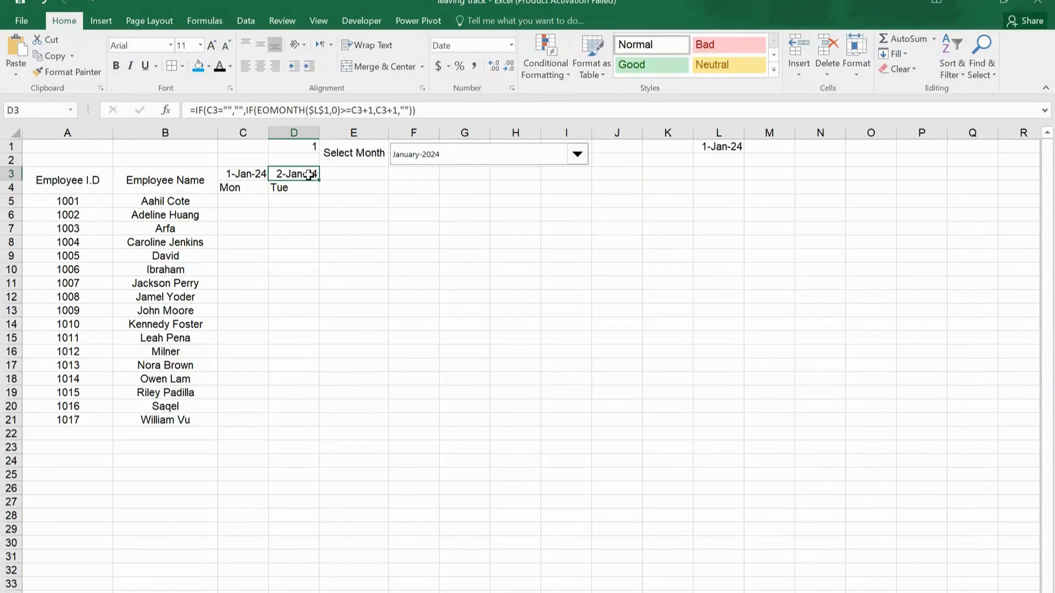
Fill the date and weekday formulas in D3:D4 across to column AG and format the range with the 14-Mar date style
drag(308, 169, 1022, 190)
click(511, 89)
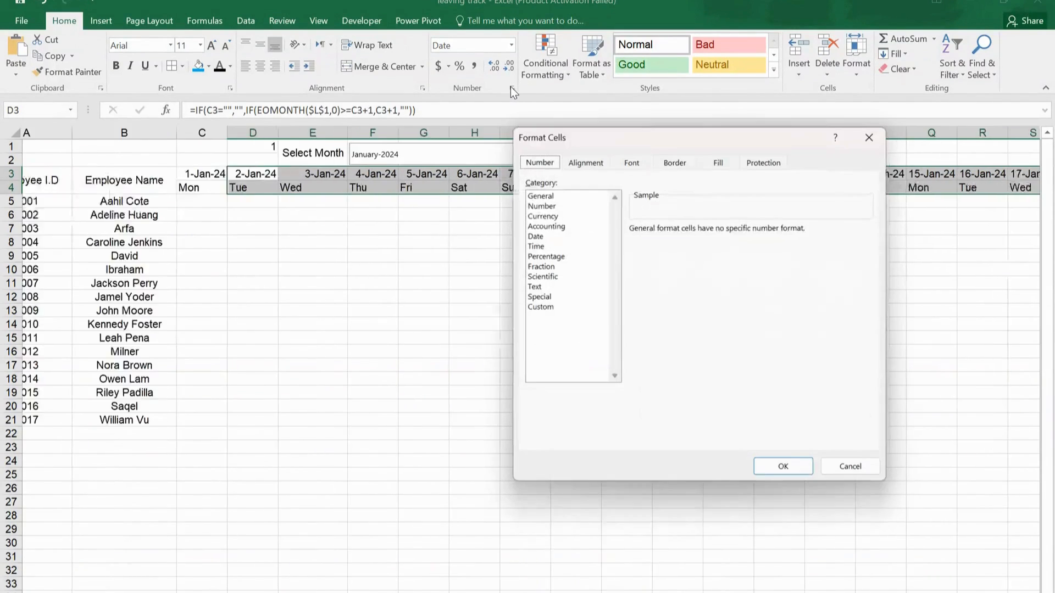
click(540, 237)
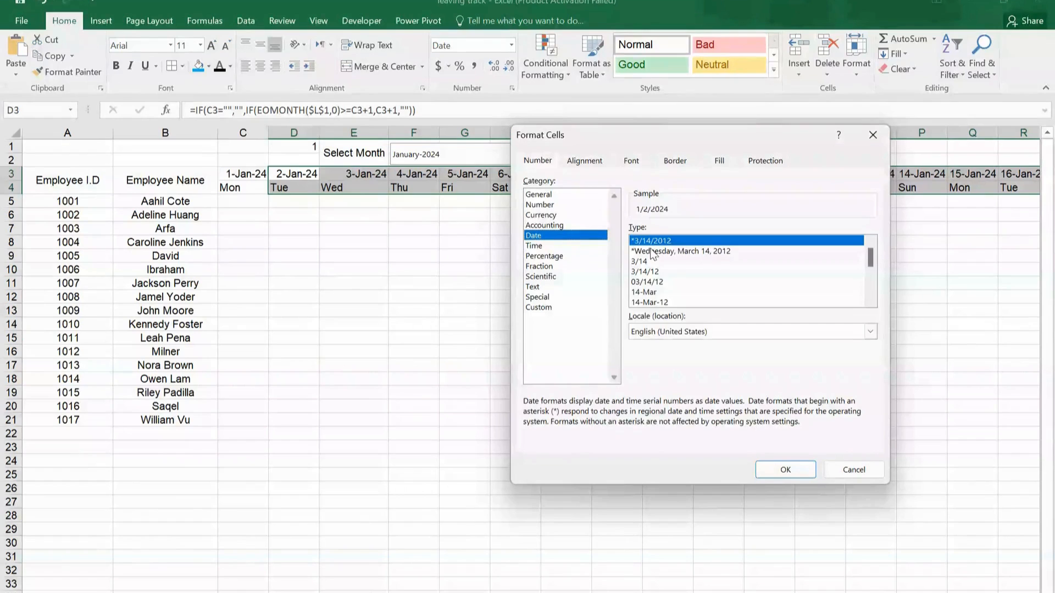
click(651, 293)
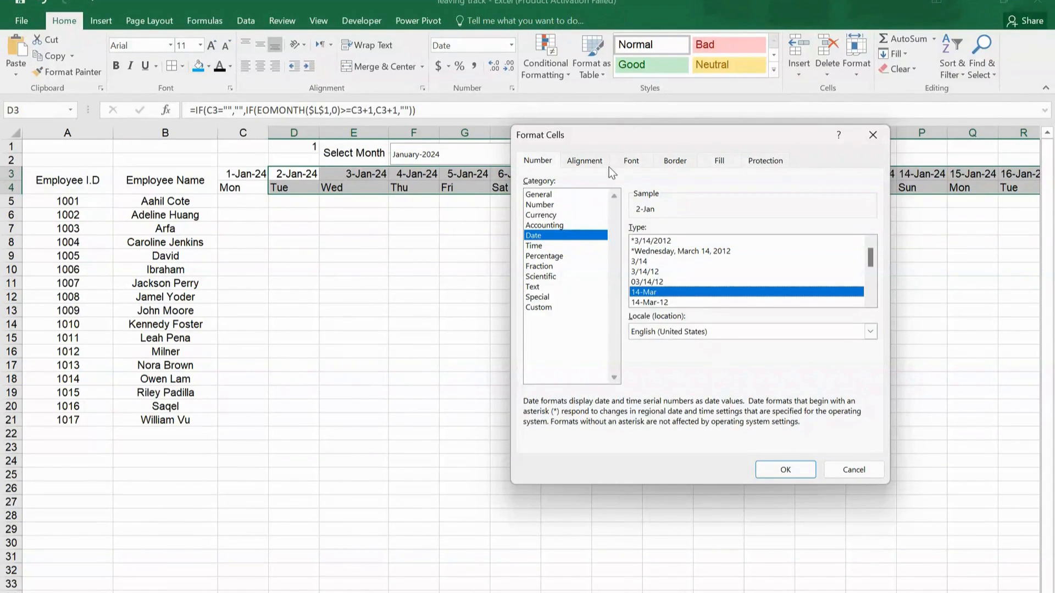
click(784, 471)
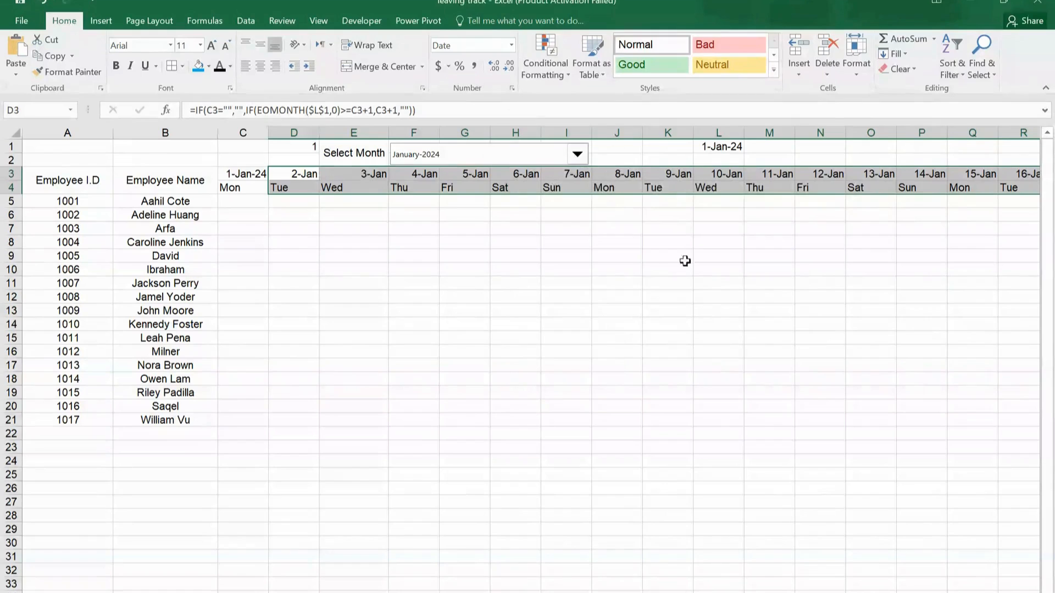
Rotate the text in D3:AG4 to read vertically upward and autofit the widths of those columns
click(511, 89)
click(572, 163)
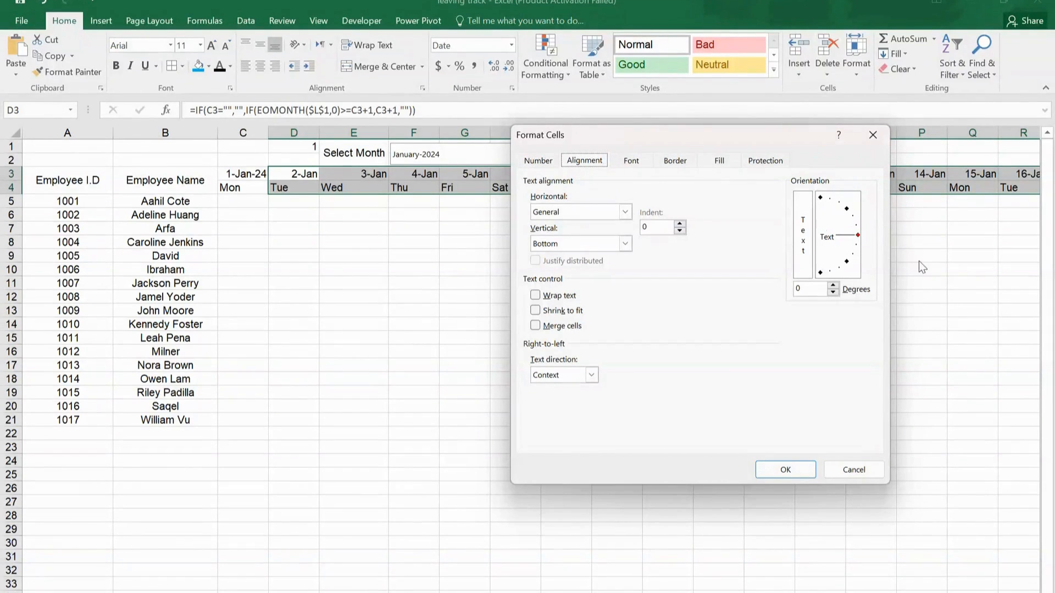
drag(857, 233, 820, 198)
click(803, 475)
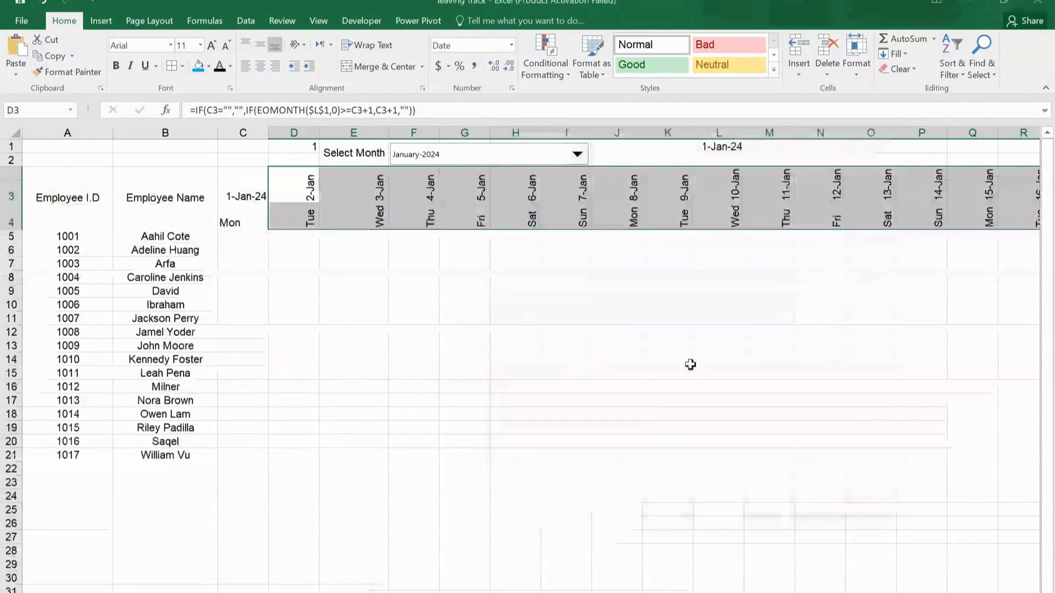
click(856, 55)
click(870, 161)
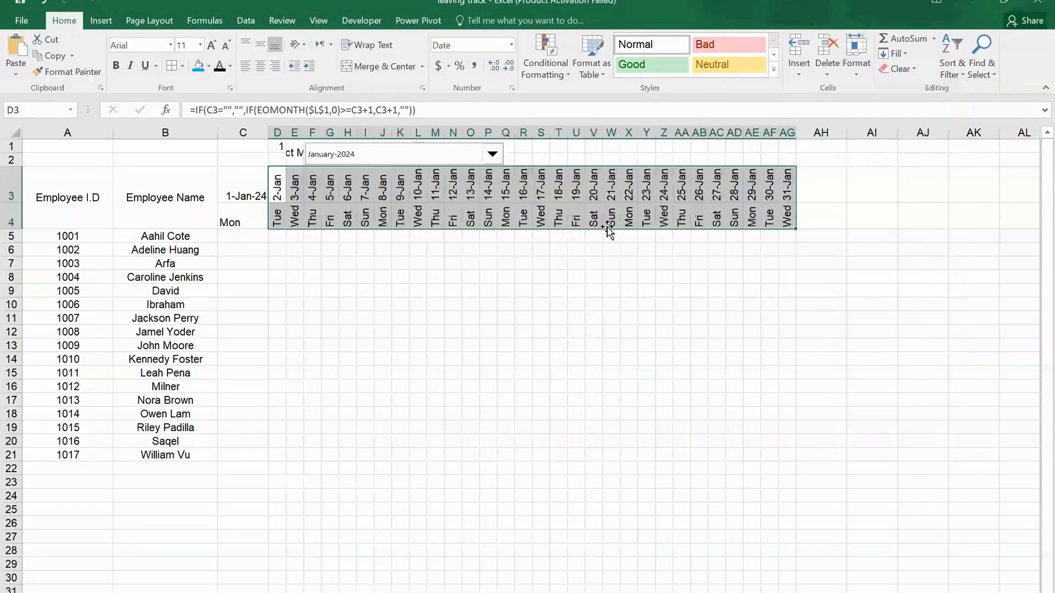
Merge and center the Select Month label across several row 1 cells starting at E1 so the full text fits
drag(298, 151, 326, 147)
click(406, 67)
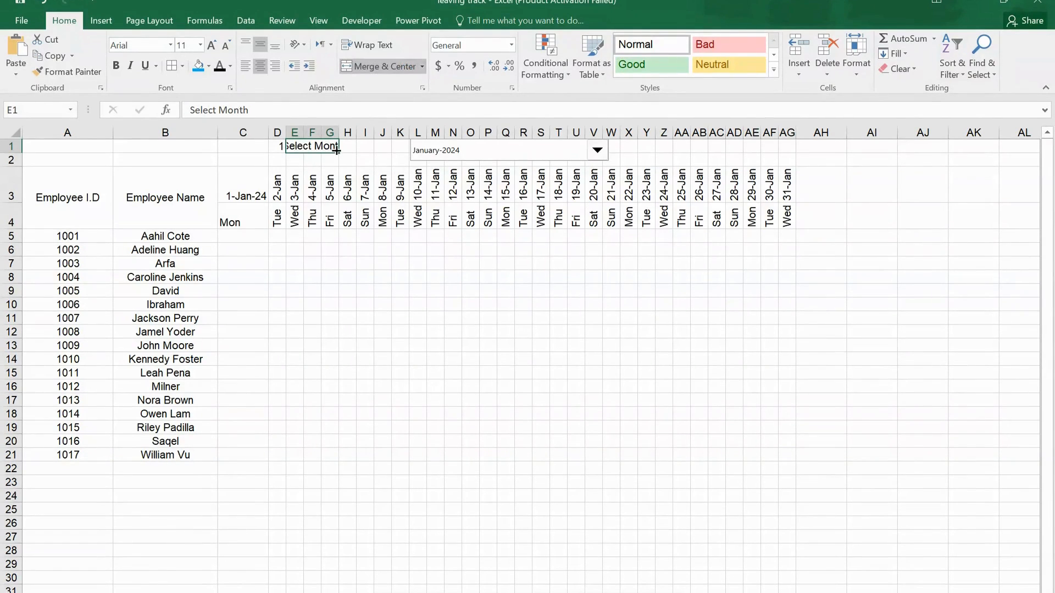
drag(326, 147, 367, 146)
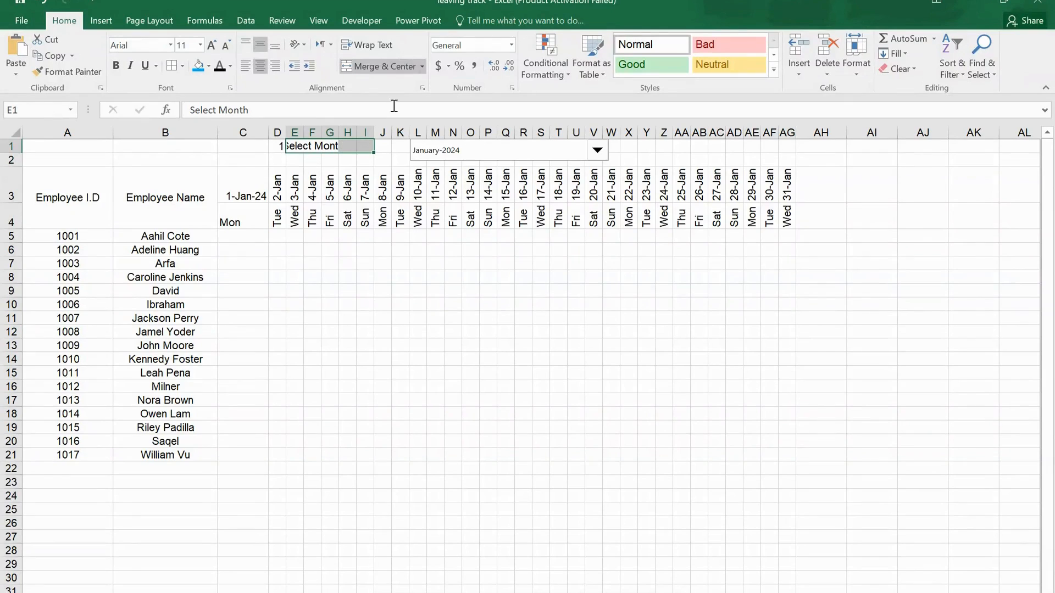
click(399, 67)
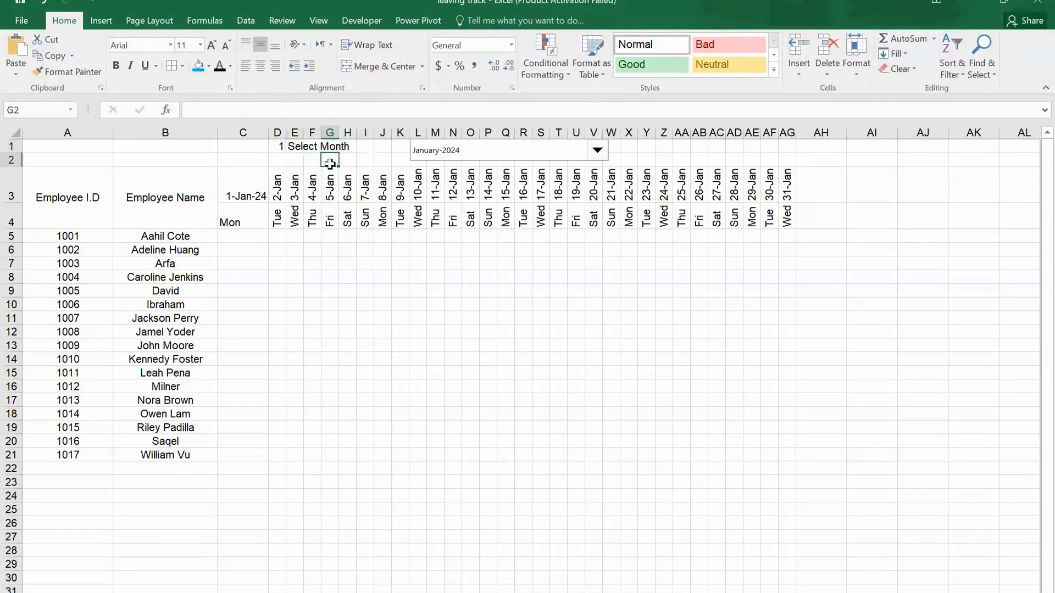
Change the object positioning setting in the format properties of the month drop-down control
click(336, 160)
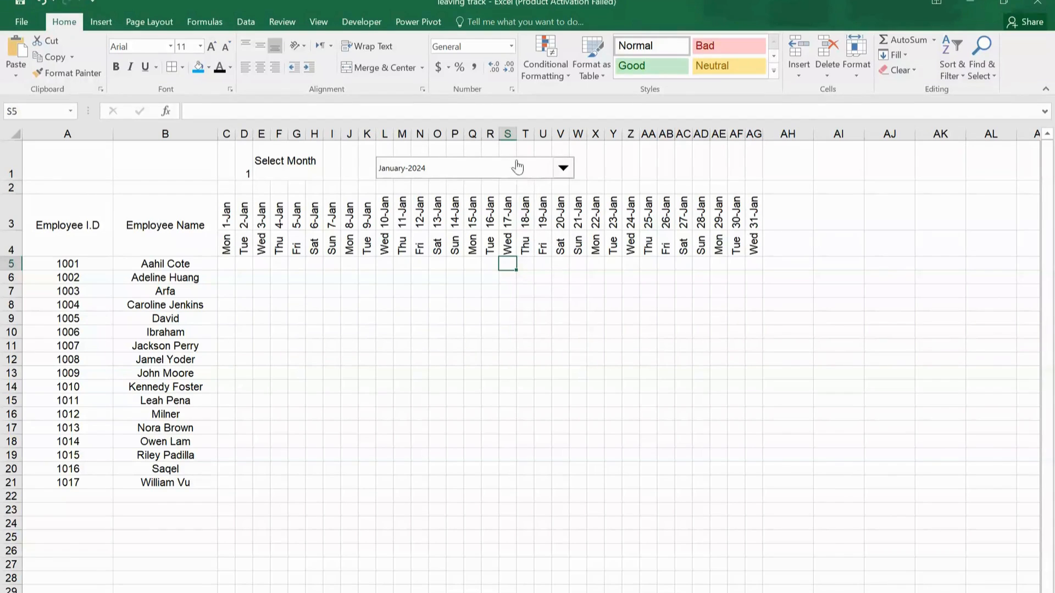
right_click(517, 166)
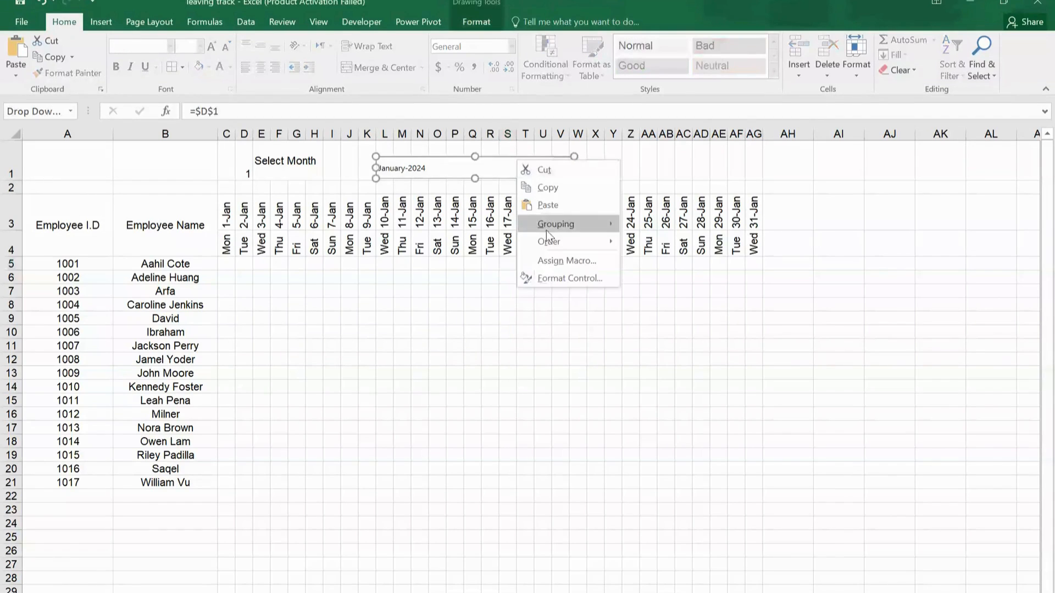
click(558, 273)
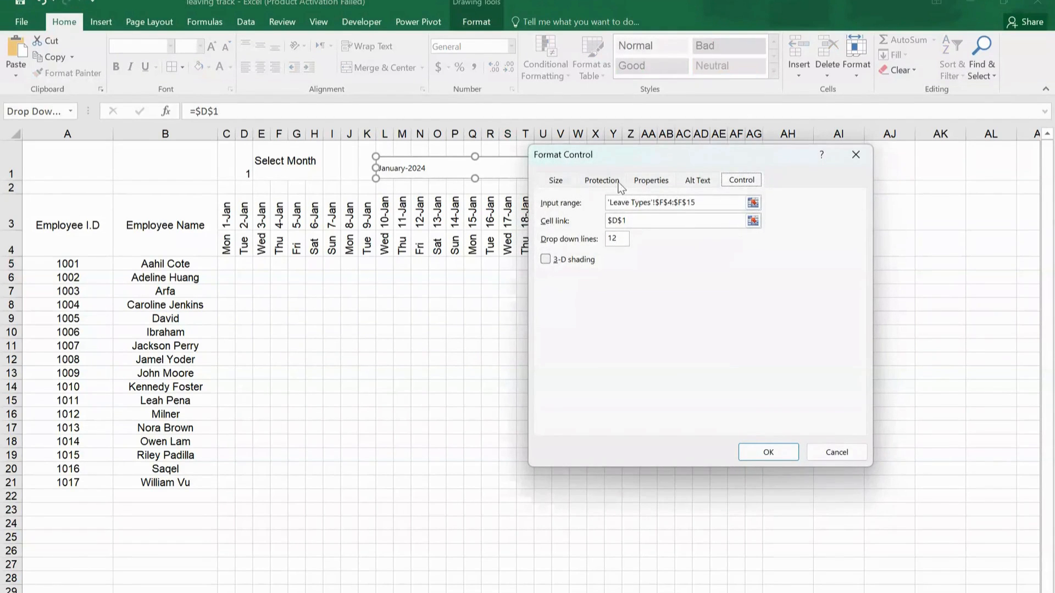
click(616, 181)
click(651, 181)
click(553, 247)
click(757, 452)
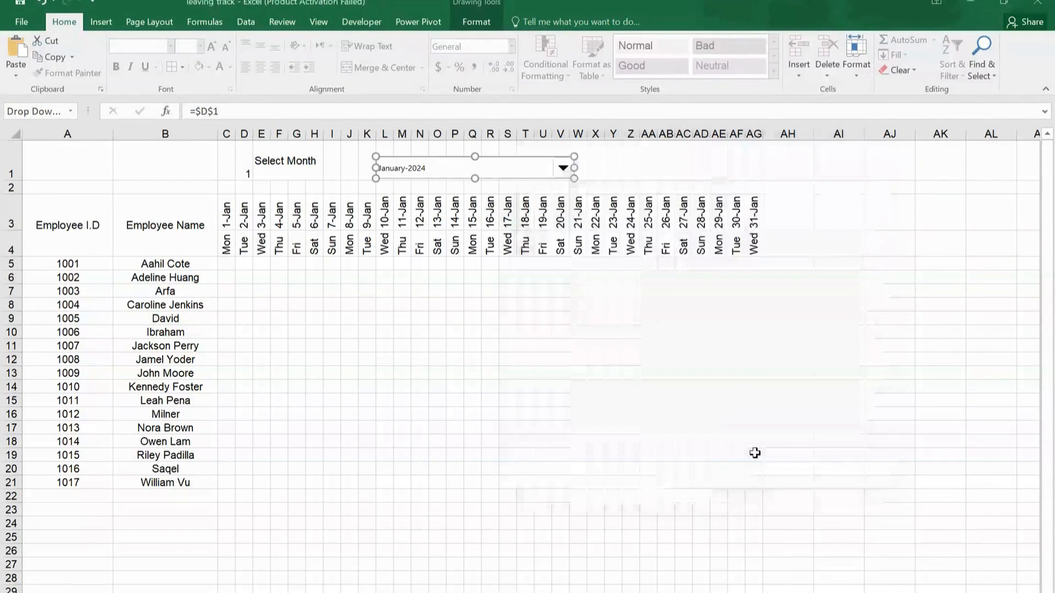
click(592, 177)
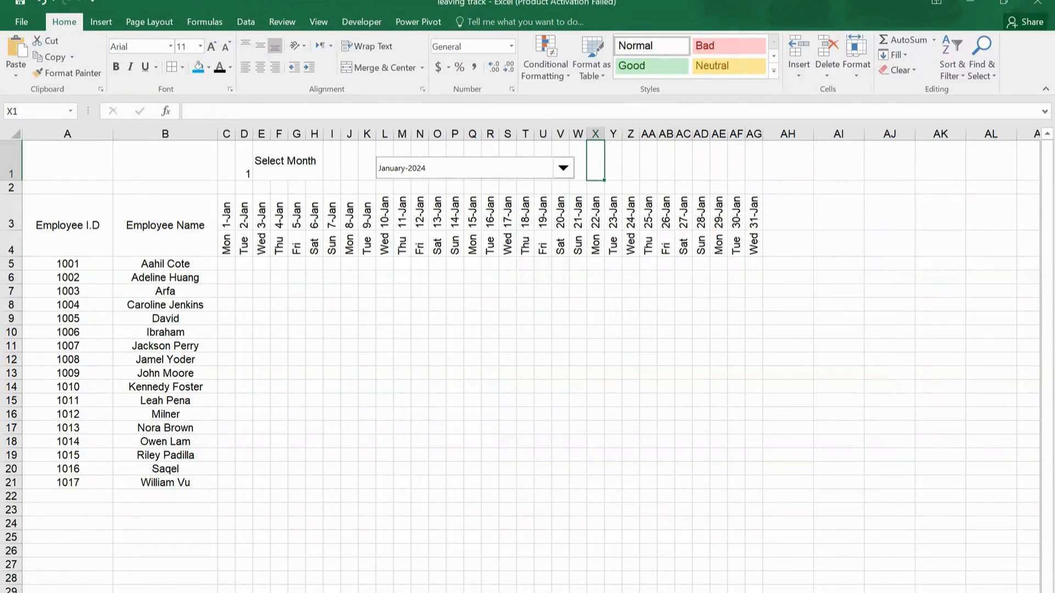
Fill the Employee I.D and Employee Name header cells with the standard green color
drag(68, 226, 165, 242)
click(208, 66)
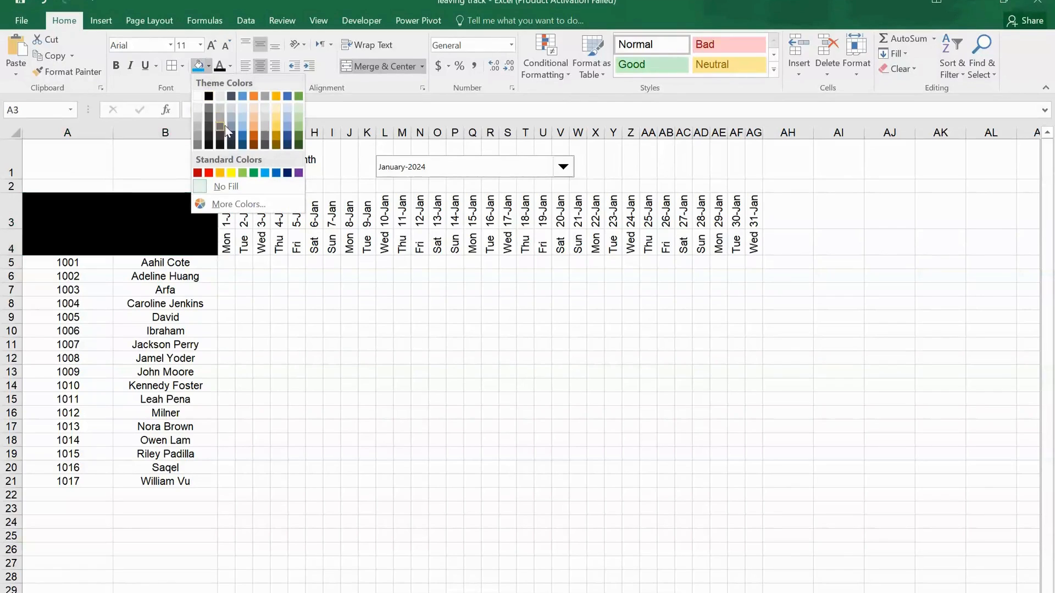
click(252, 172)
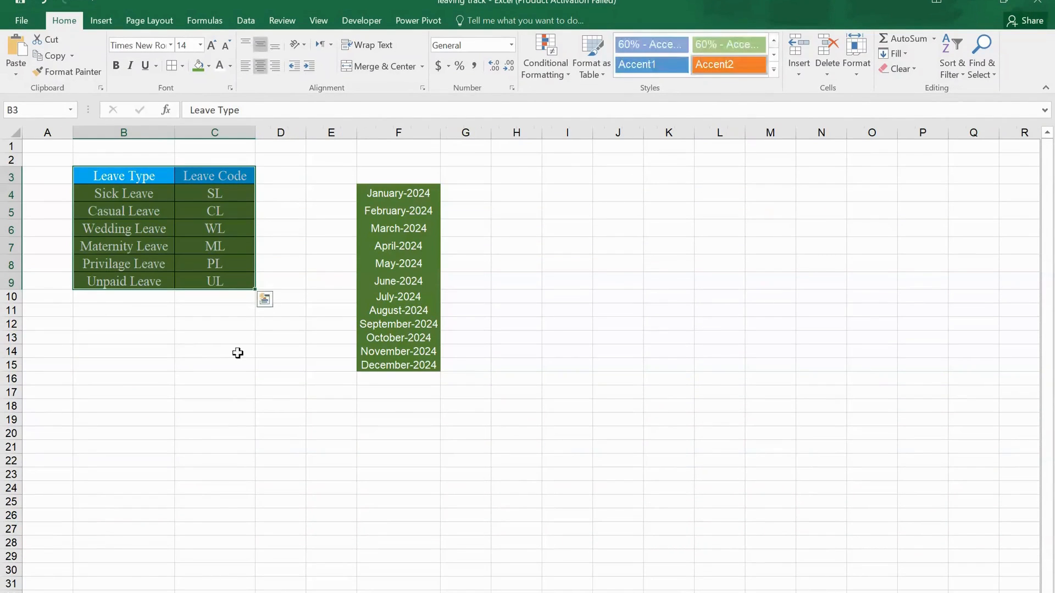
Copy the leave type table B3:C9 from the Leave Types sheet and paste it as transposed values starting at AH3 of the tracker
drag(78, 174, 241, 278)
right_click(203, 249)
click(245, 279)
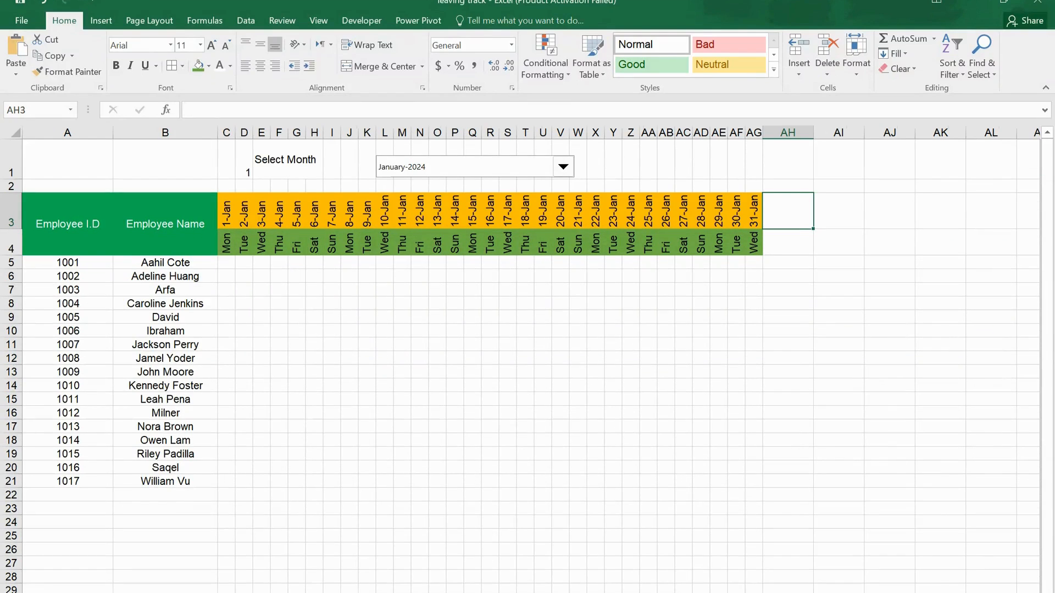
mouse_move(776, 215)
mouse_down()
mouse_move(1012, 229)
mouse_move(1012, 247)
mouse_up()
right_click(978, 229)
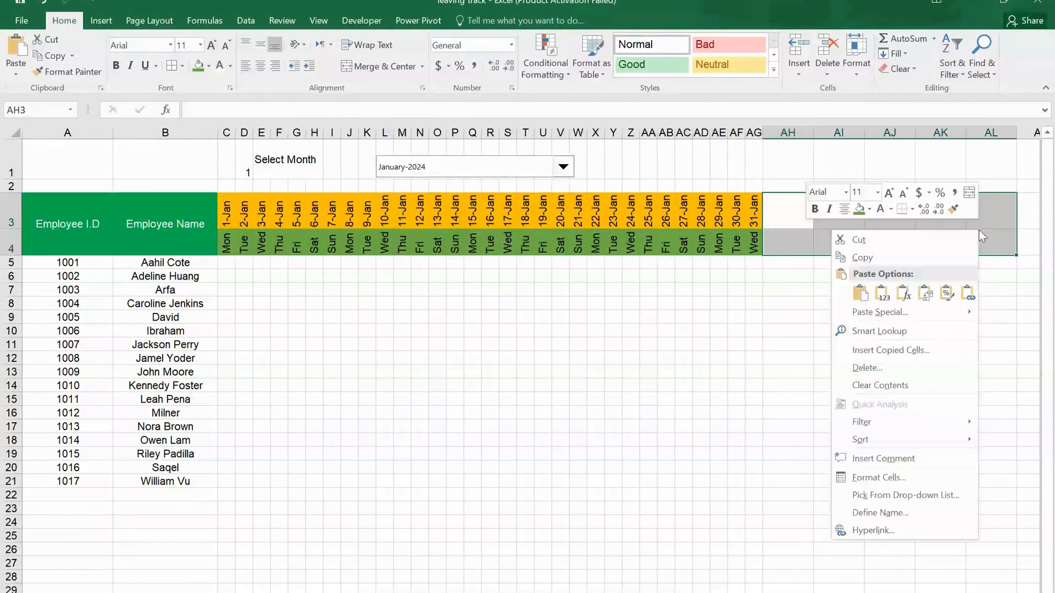
mouse_move(870, 314)
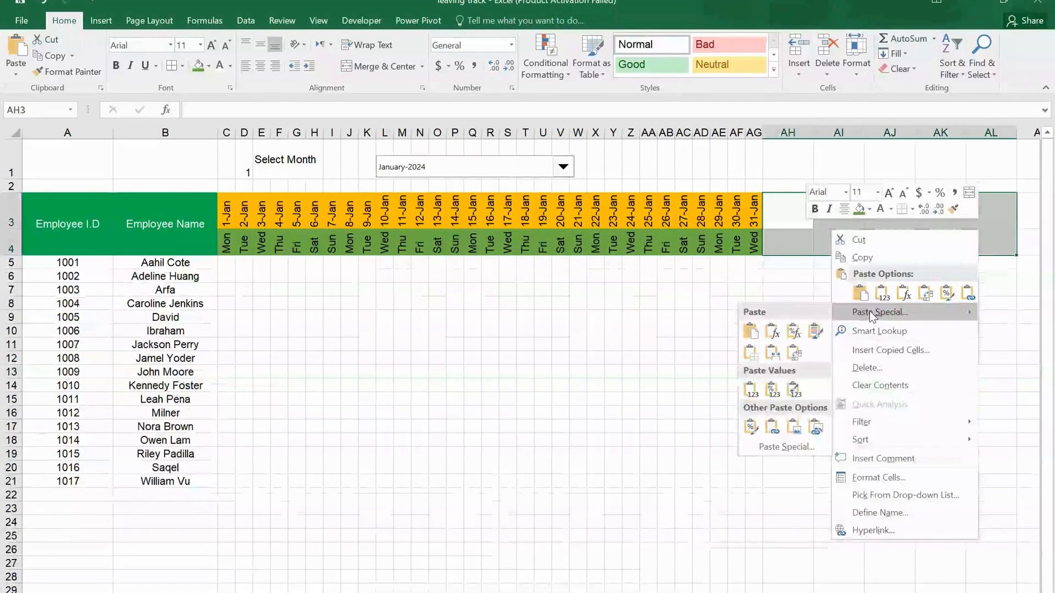
click(796, 446)
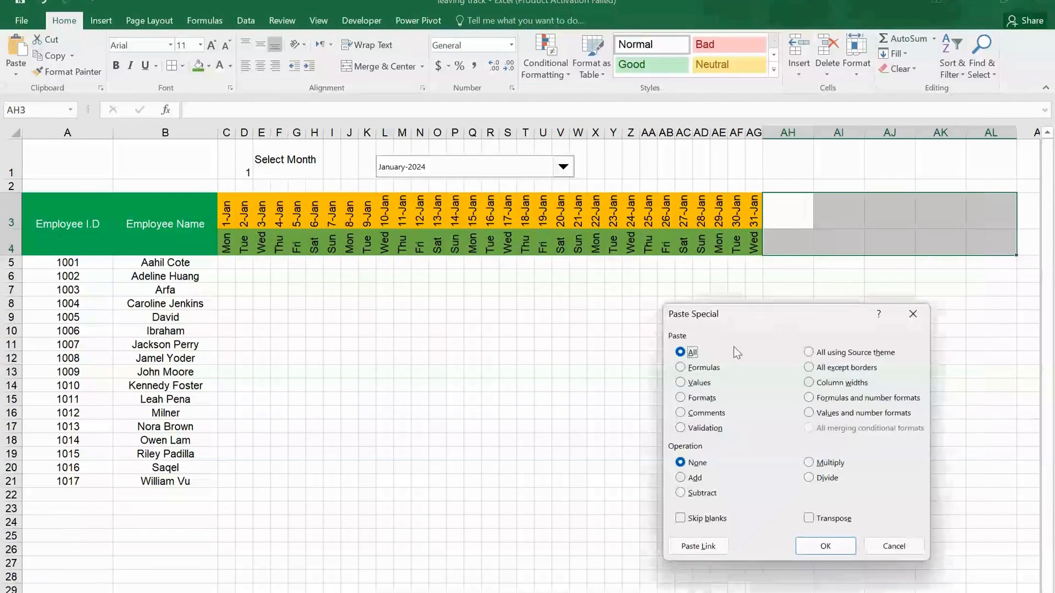
click(681, 383)
click(813, 519)
click(832, 549)
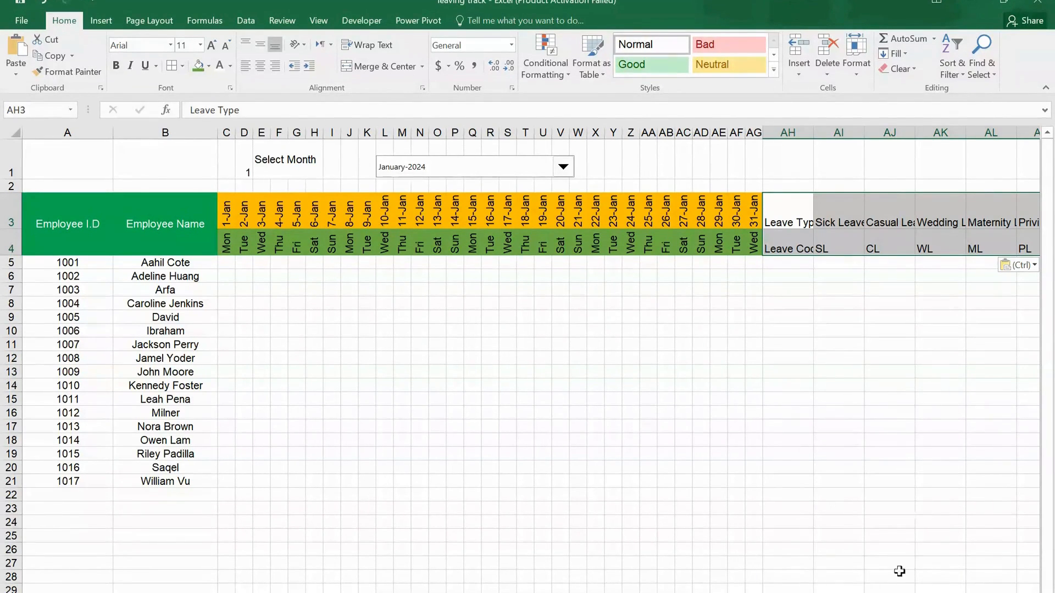
Autofit the widths of the leave type columns AH to AN
scroll(531, 366, right, 1)
drag(1003, 246, 1034, 247)
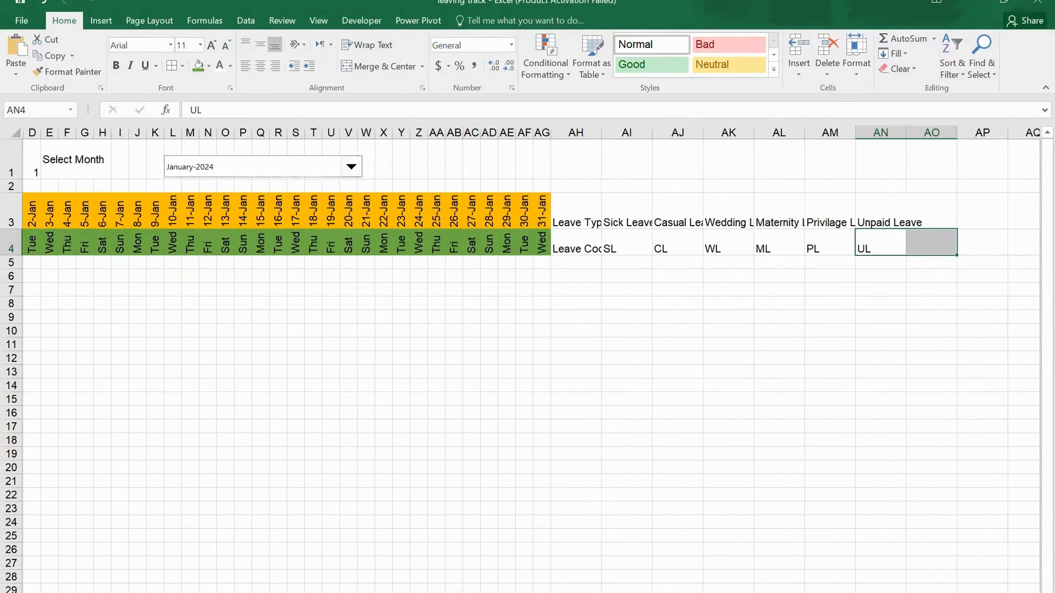
drag(577, 215, 934, 248)
click(859, 67)
click(888, 158)
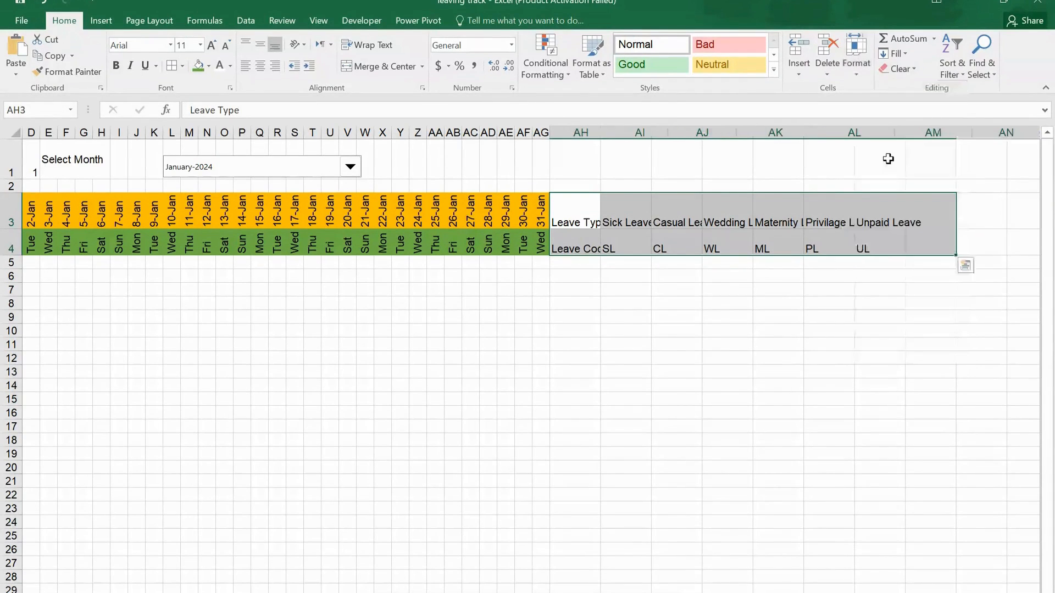
click(719, 279)
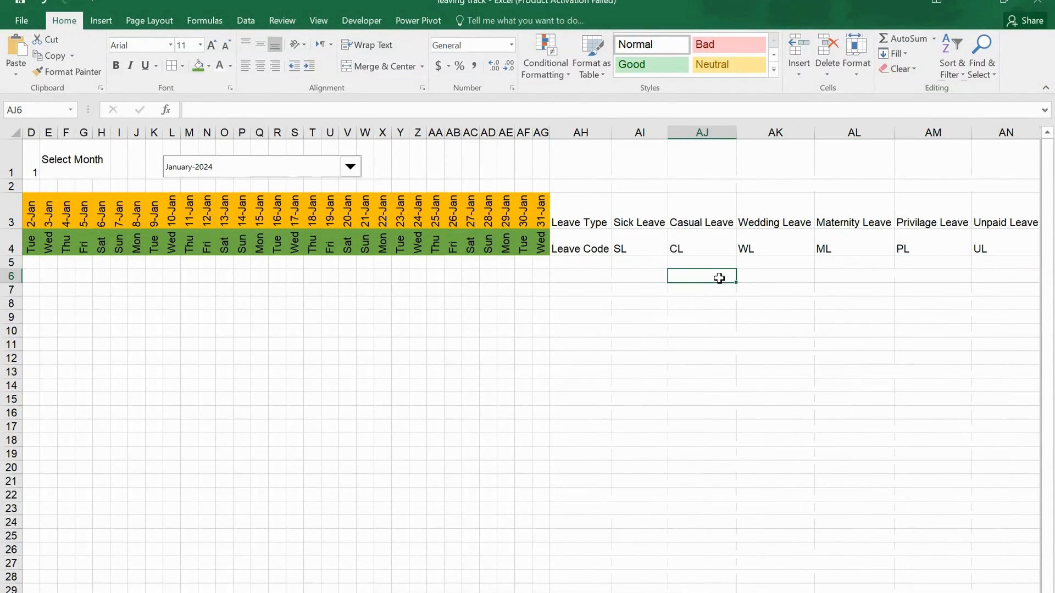
Merge and center AH1:AN1 above the leave types and enter the heading GRAND TOTAL
drag(580, 165, 967, 173)
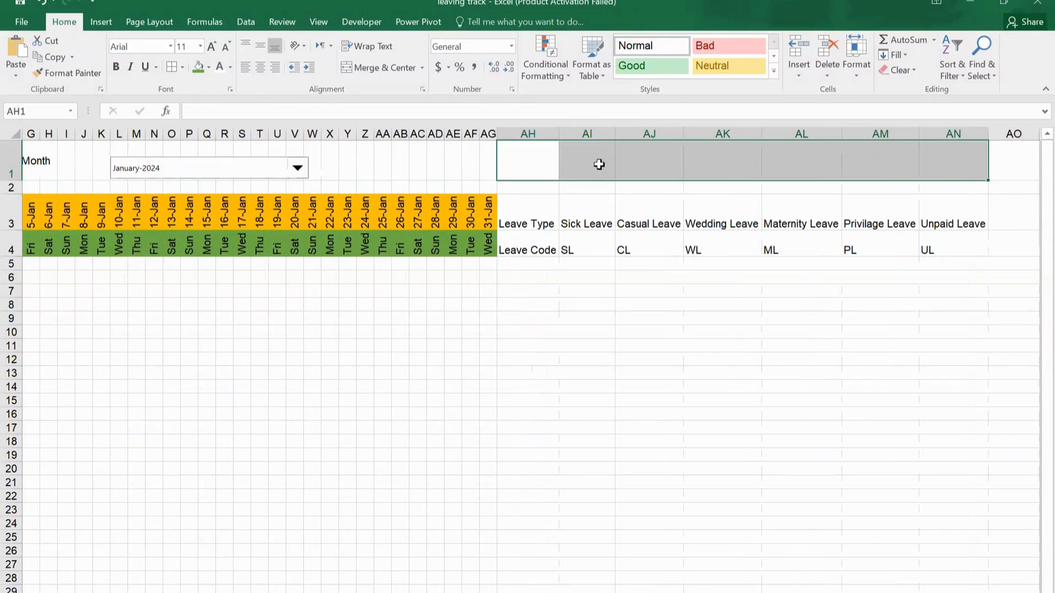
click(409, 70)
text(GRAND)
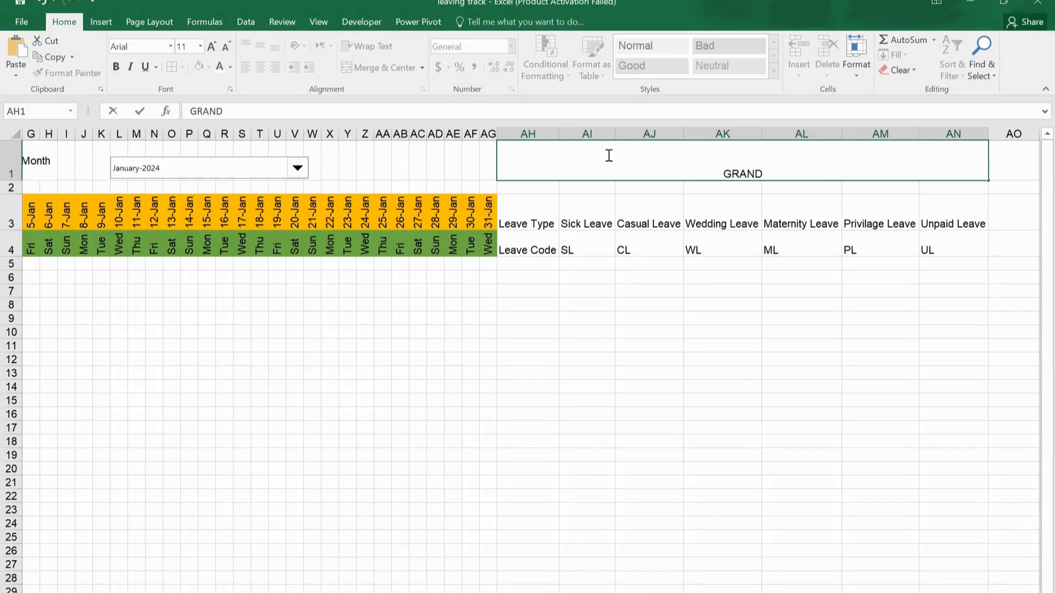
text( t)
key(BackSpace)
text(TOTAL)
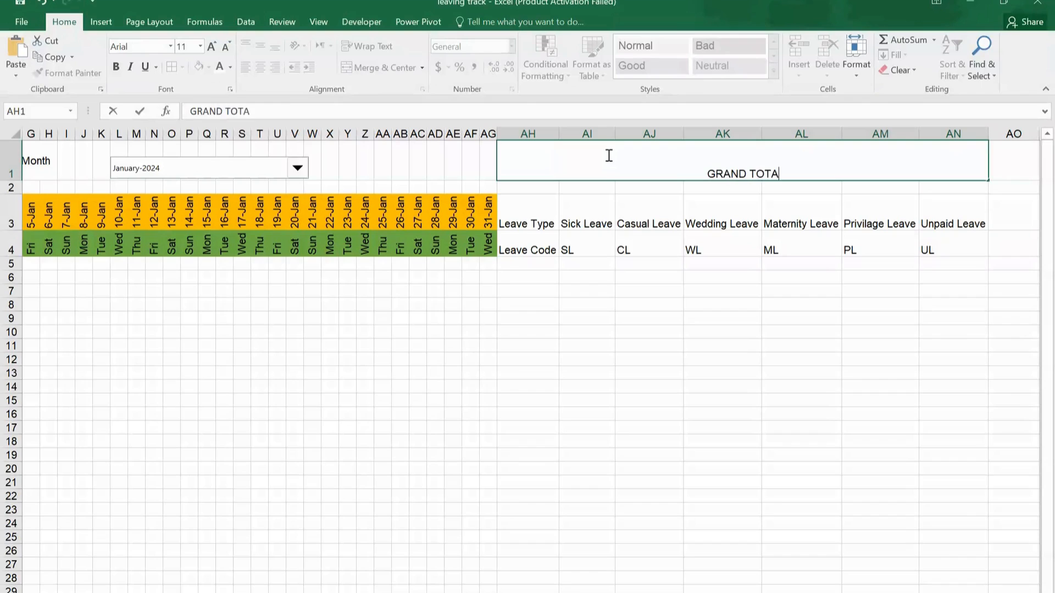
key(ctrl+Return)
Fill the GRAND TOTAL cell dark blue, and merge AH2:AN2 below it with a lighter blue fill
click(208, 68)
click(243, 132)
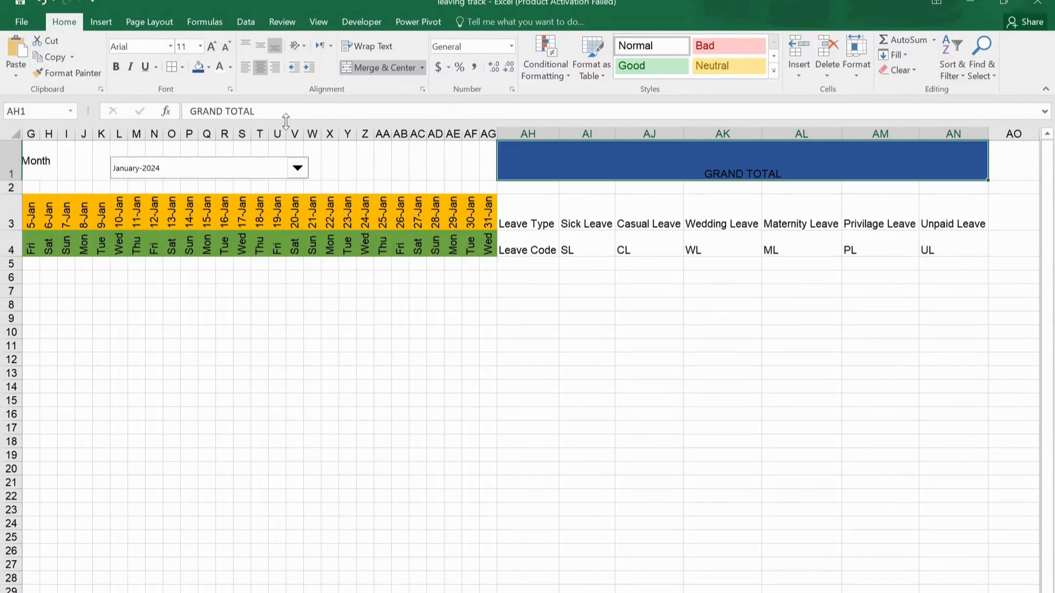
drag(554, 188, 960, 190)
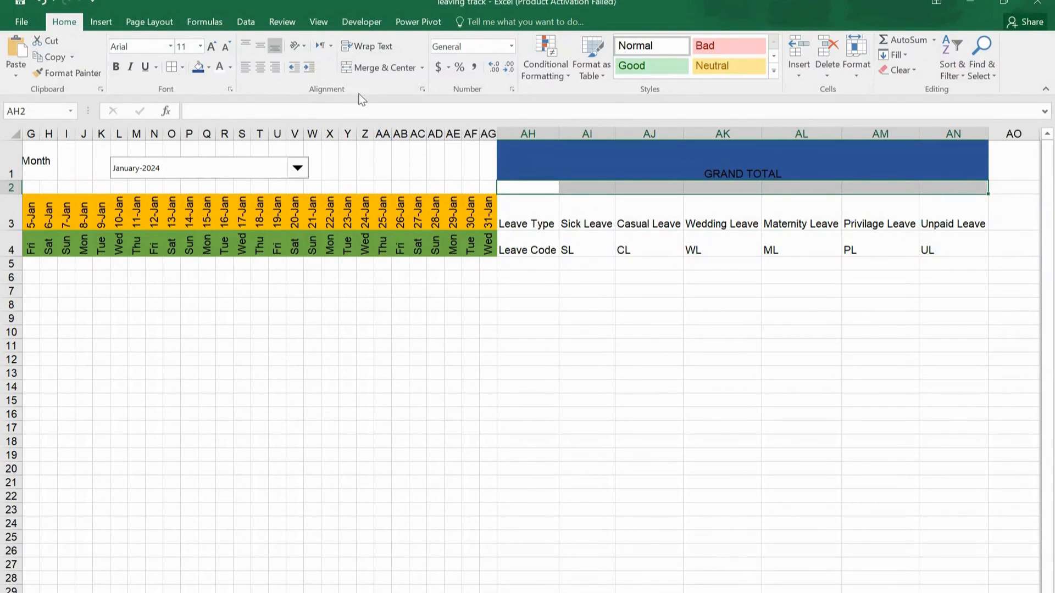
click(371, 68)
click(203, 67)
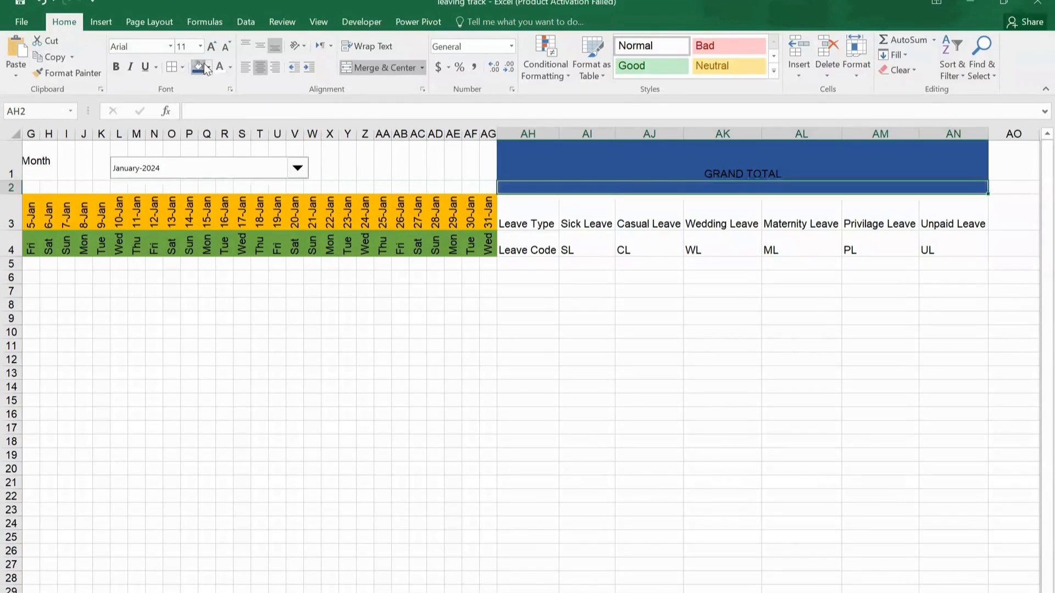
click(209, 68)
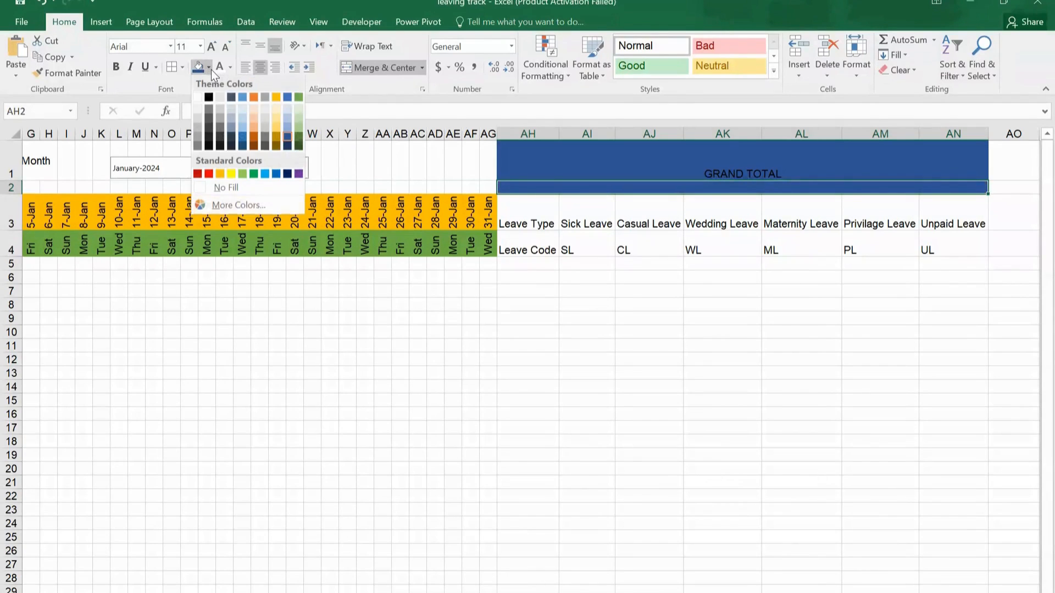
click(288, 127)
Fill the leave type and leave code cells AH3:AN4 with a light blue tint
drag(515, 211, 931, 239)
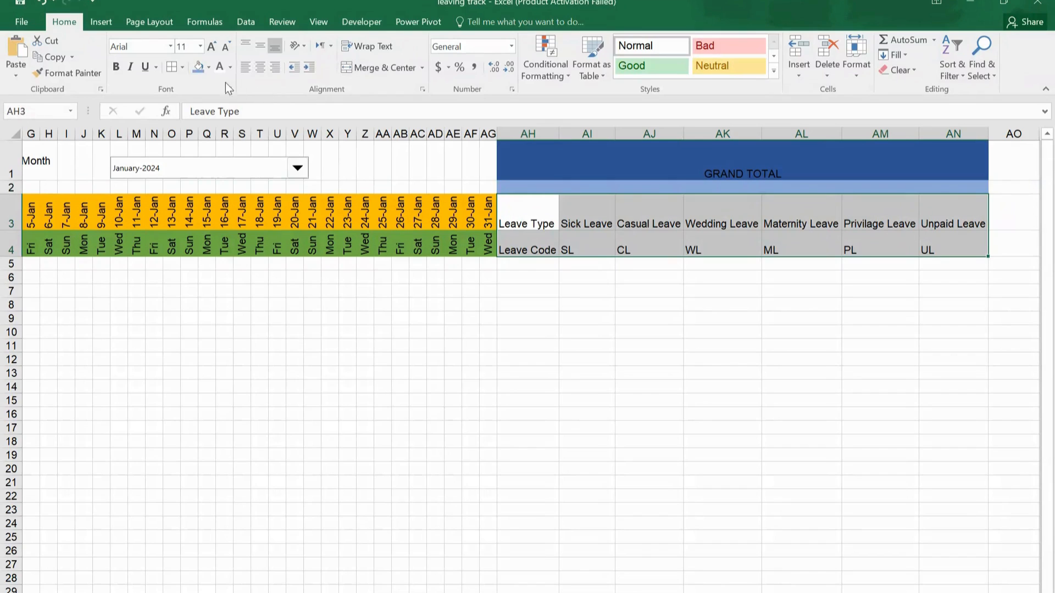
click(209, 68)
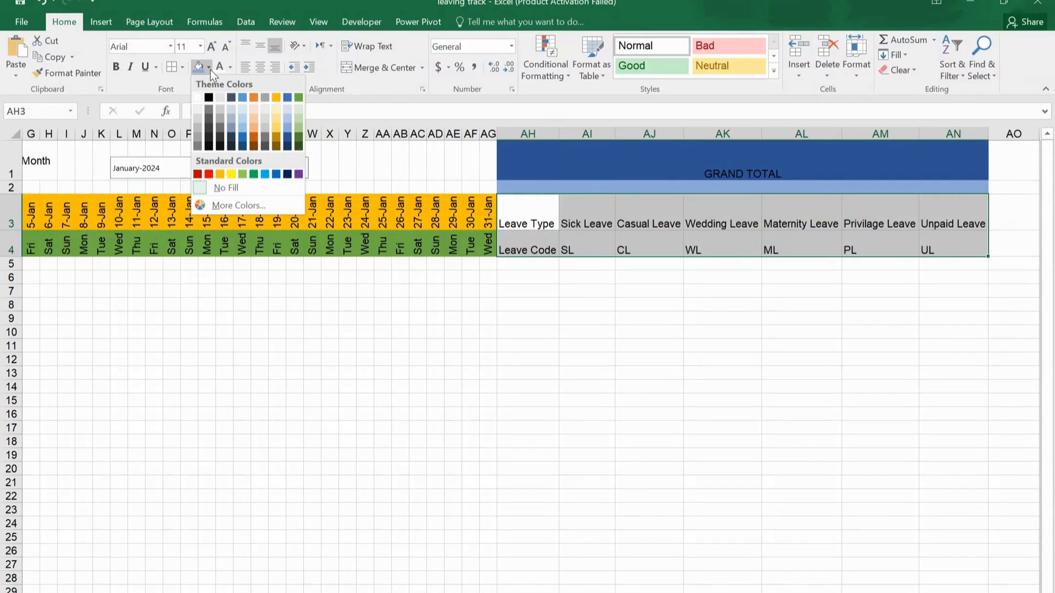
click(286, 118)
Middle-align the GRAND TOTAL heading and center the AH3:AN4 labels horizontally and vertically
click(704, 157)
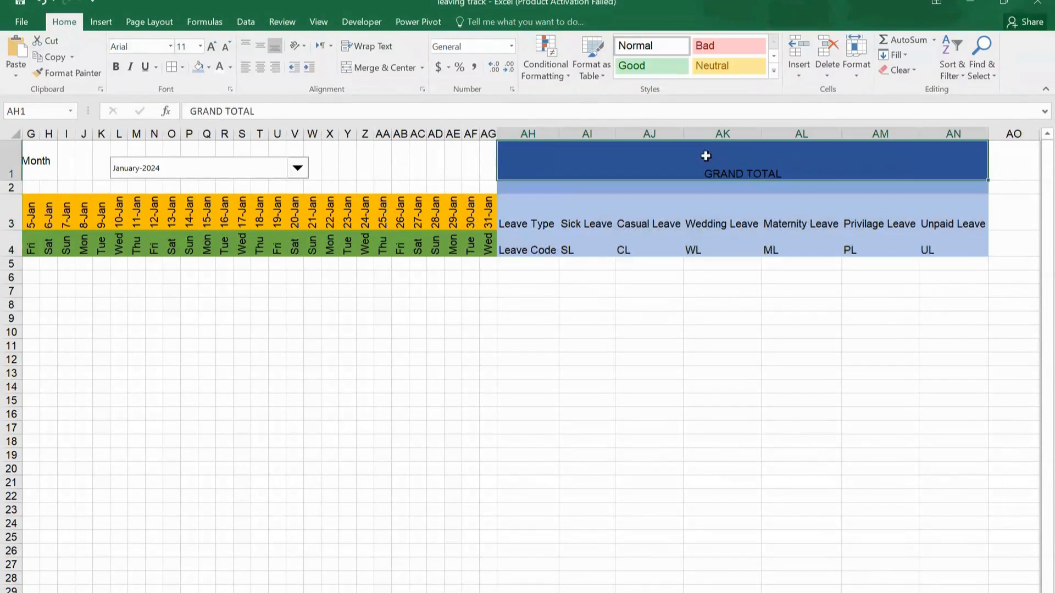
click(262, 46)
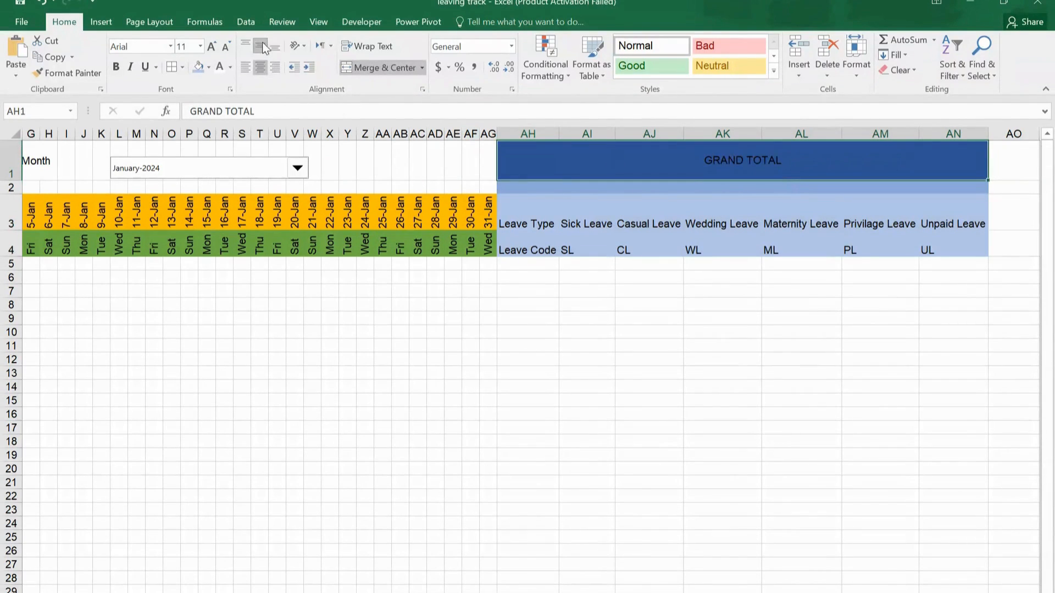
drag(515, 223, 942, 250)
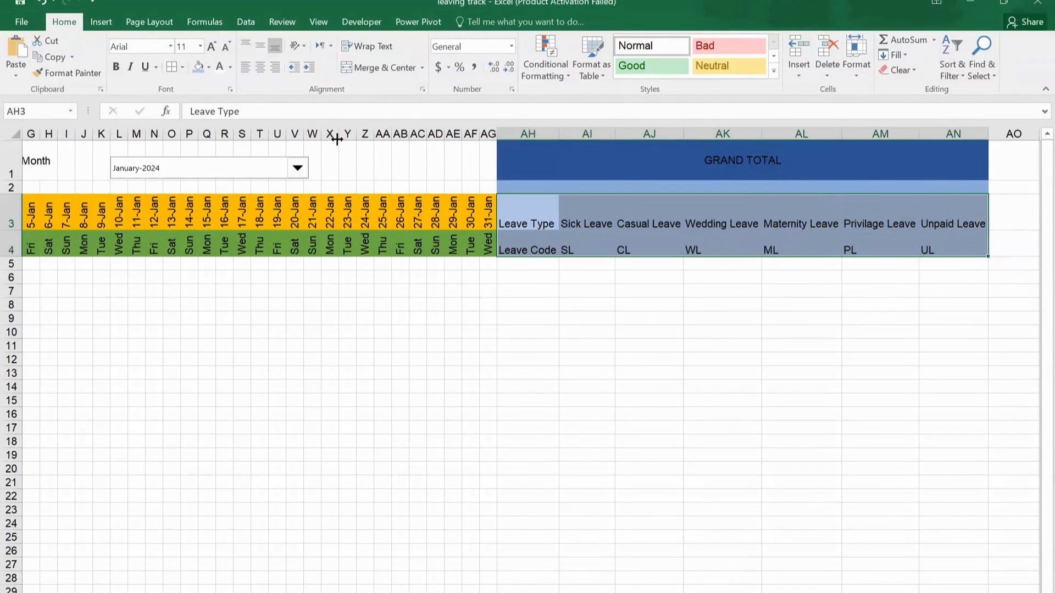
click(258, 70)
click(261, 49)
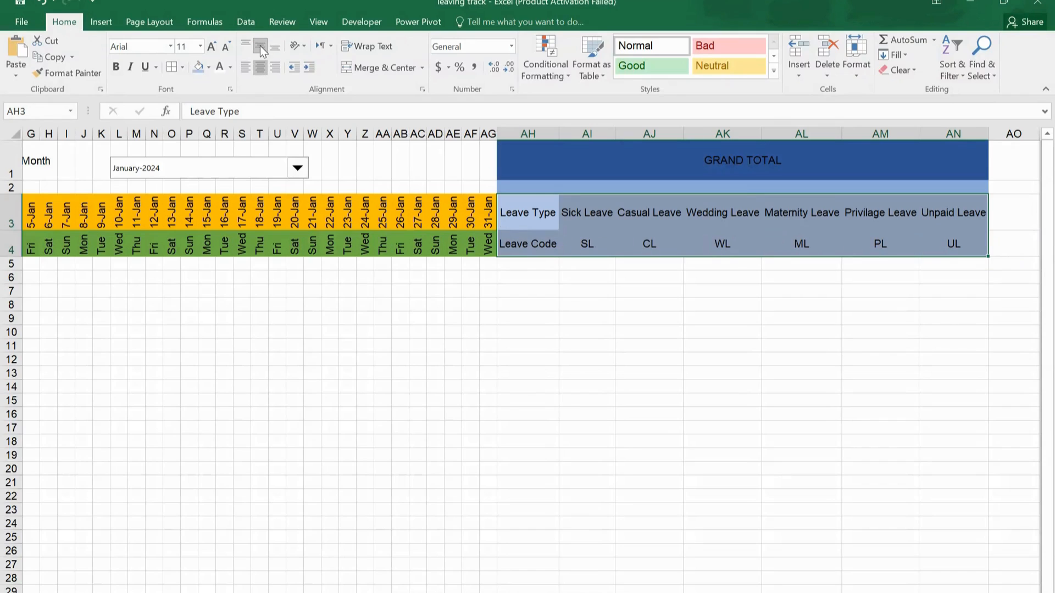
click(598, 276)
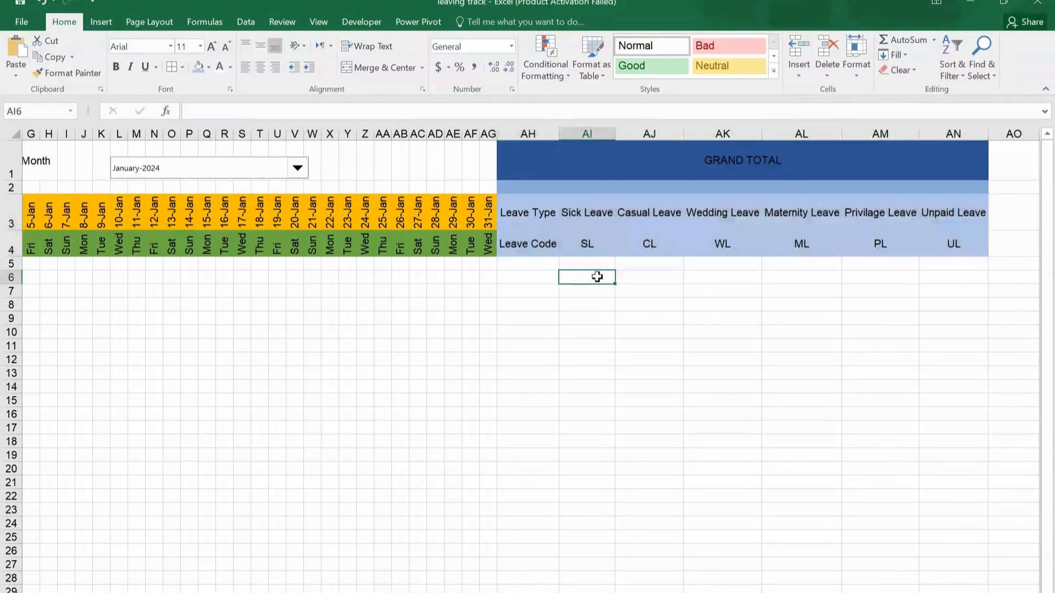
Apply list data validation to the Emp I.D cells D4:D20, using the employee IDs A5:A21 on the Yearly Tracker sheet as source
scroll(349, 454, left, 3)
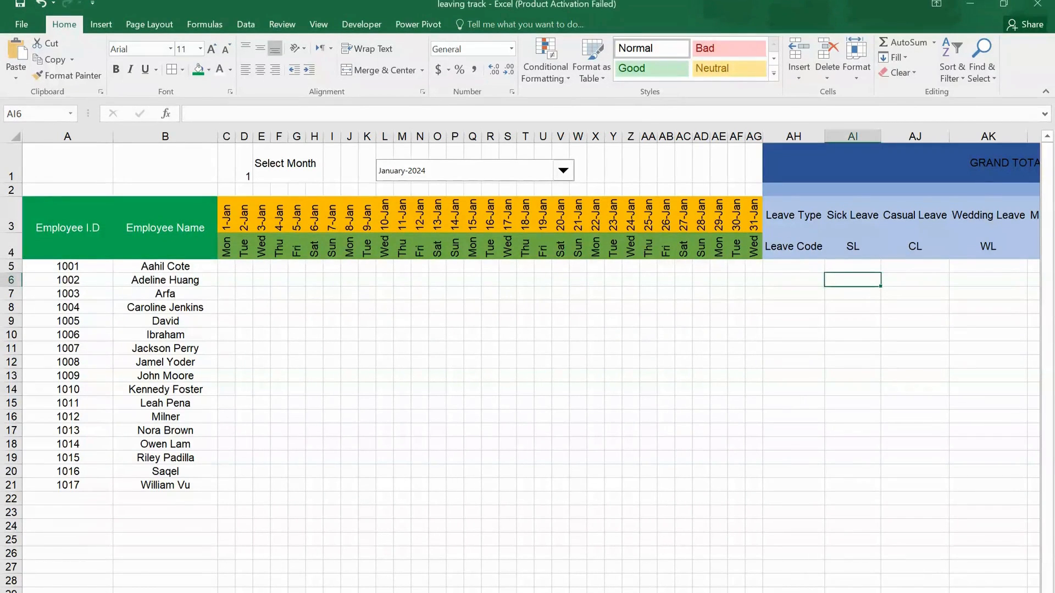
key(ctrl+Page_Down)
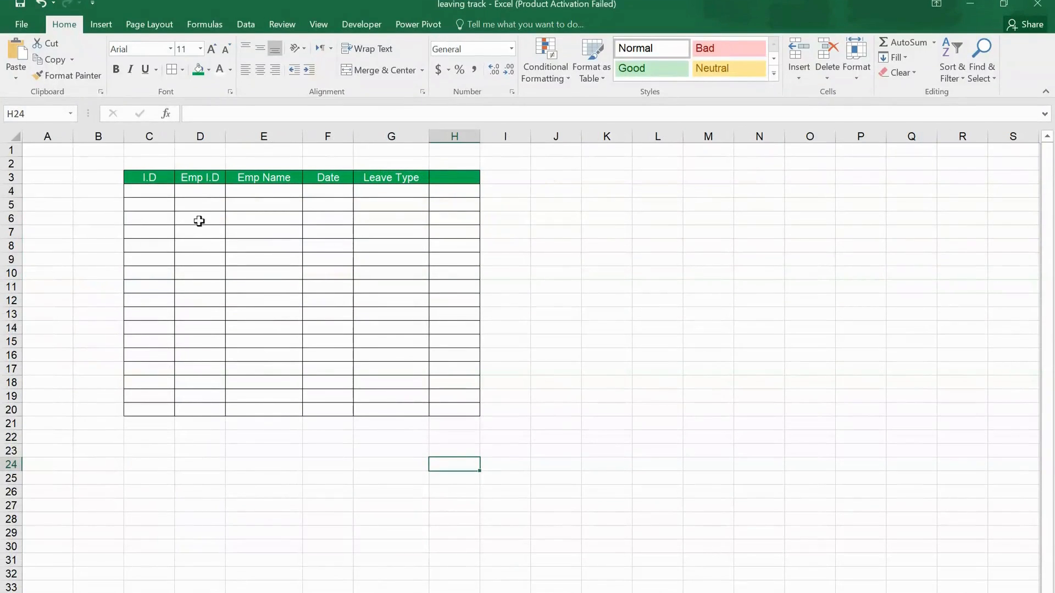
drag(197, 191, 212, 409)
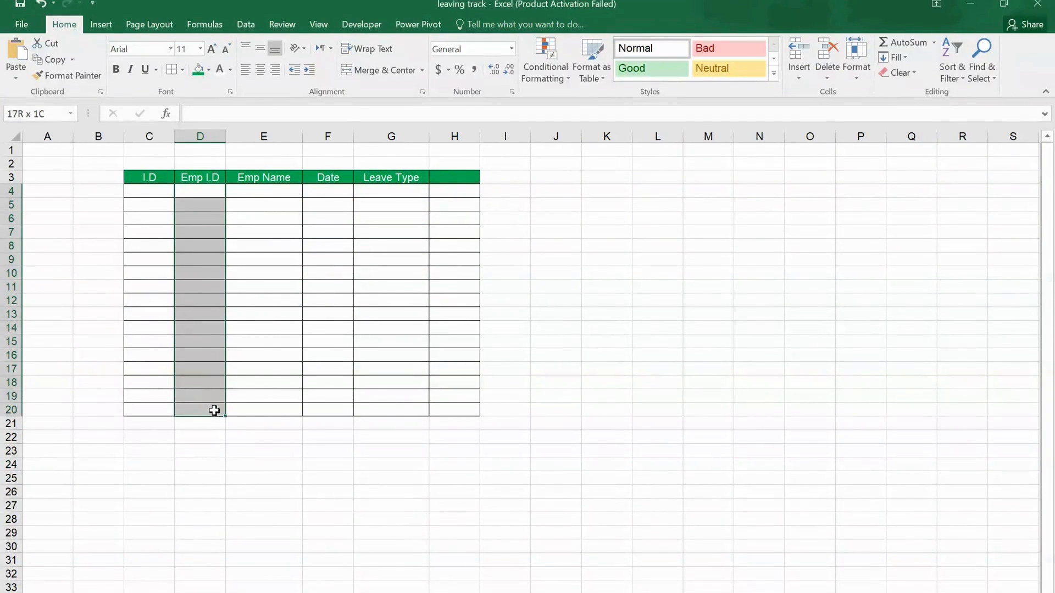
click(251, 22)
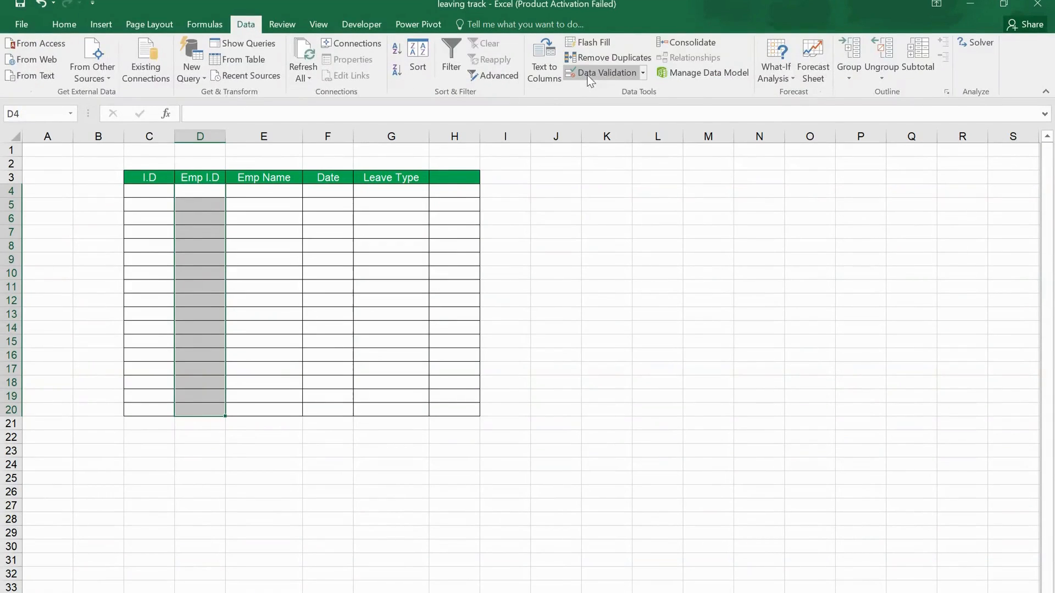
click(605, 73)
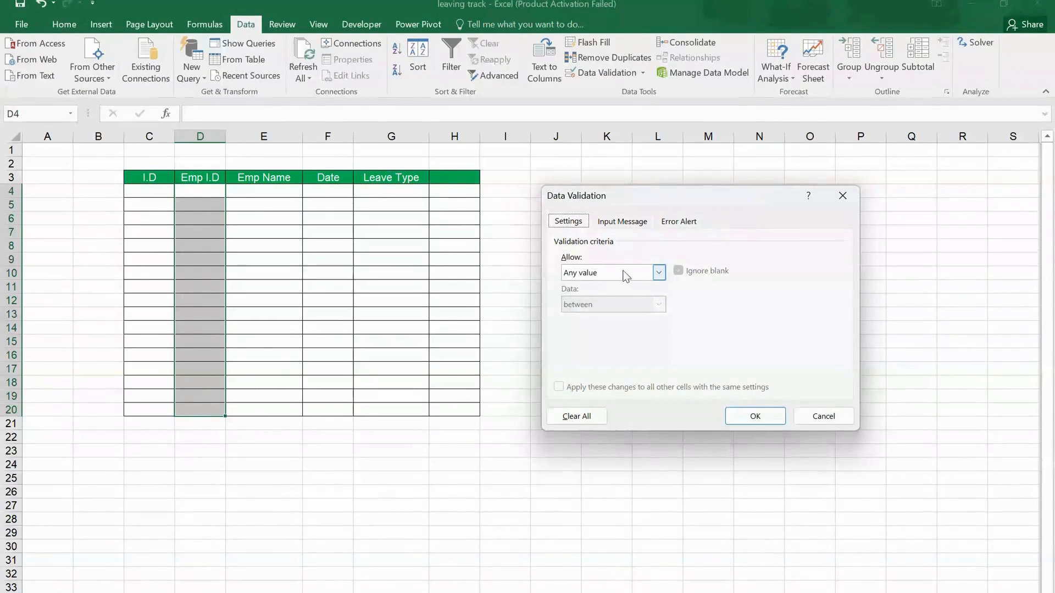
click(657, 273)
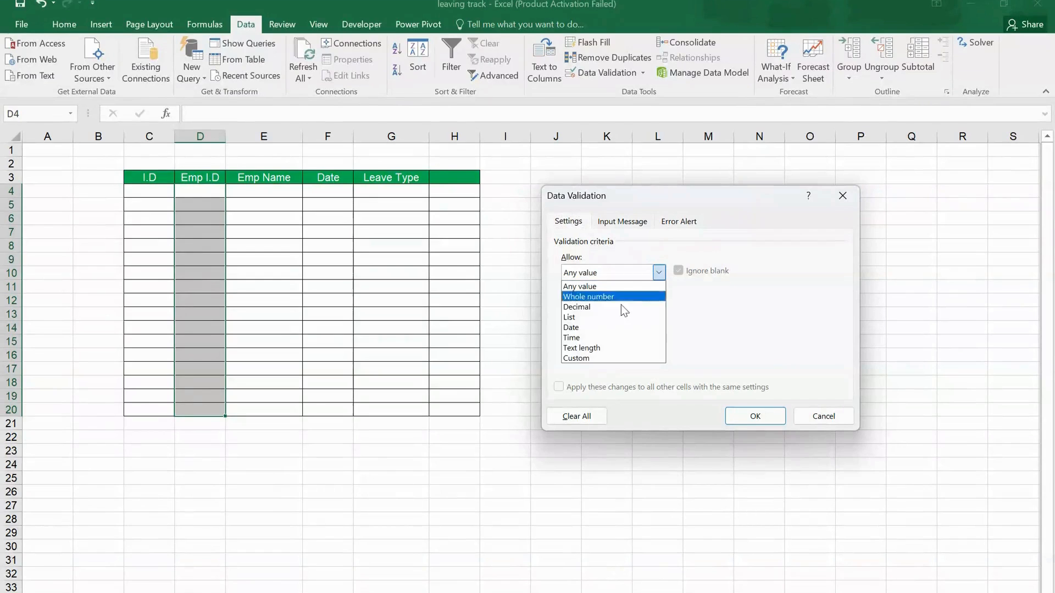
click(595, 317)
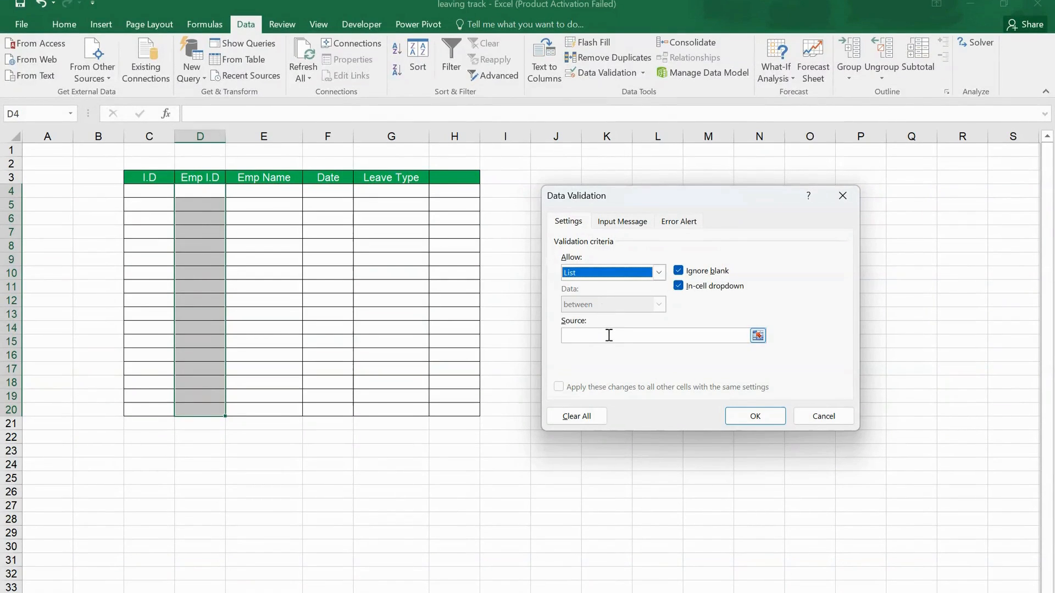
click(608, 336)
key(ctrl+Page_Down)
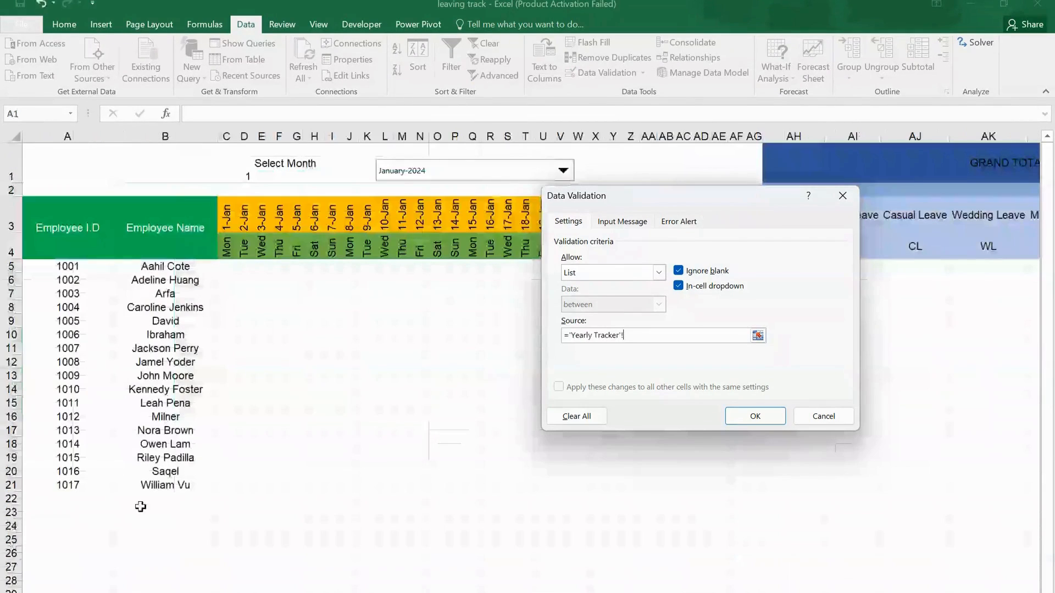
drag(82, 267, 107, 488)
click(749, 424)
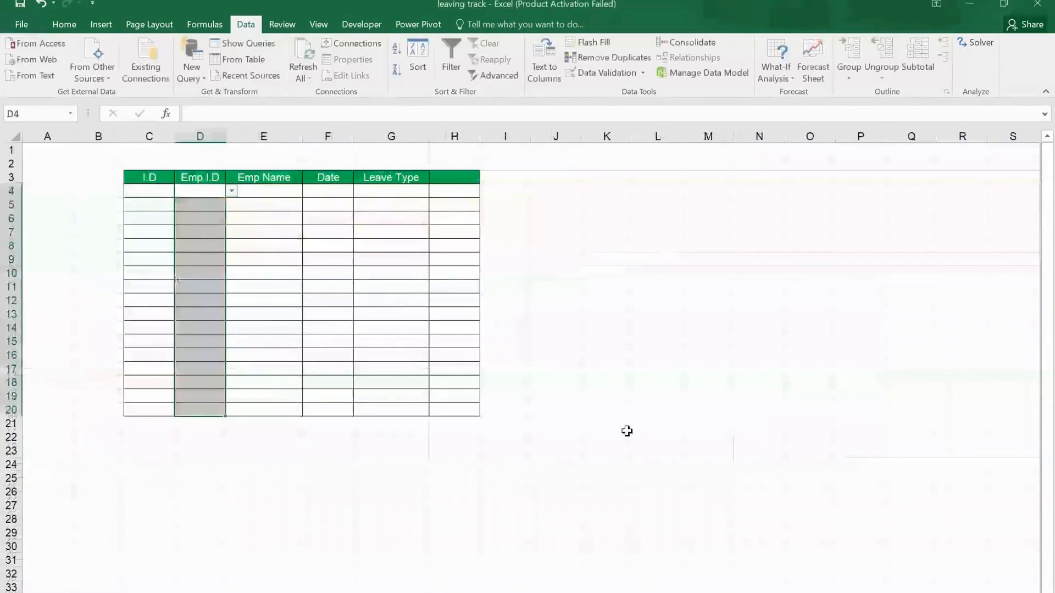
Choose the fourth employee ID from the new drop-down list in D4
click(232, 191)
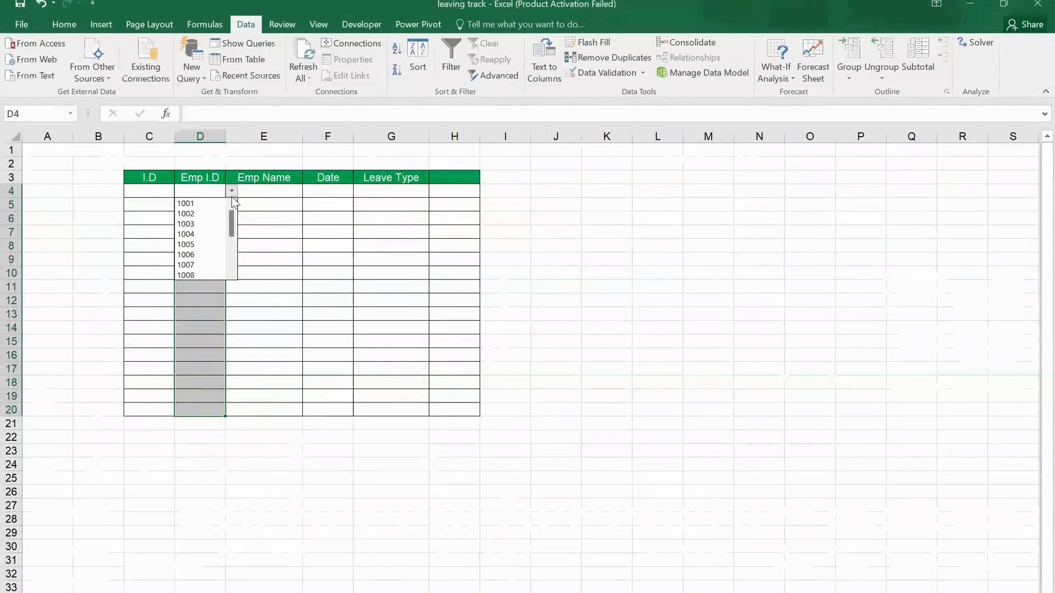
click(217, 234)
click(260, 232)
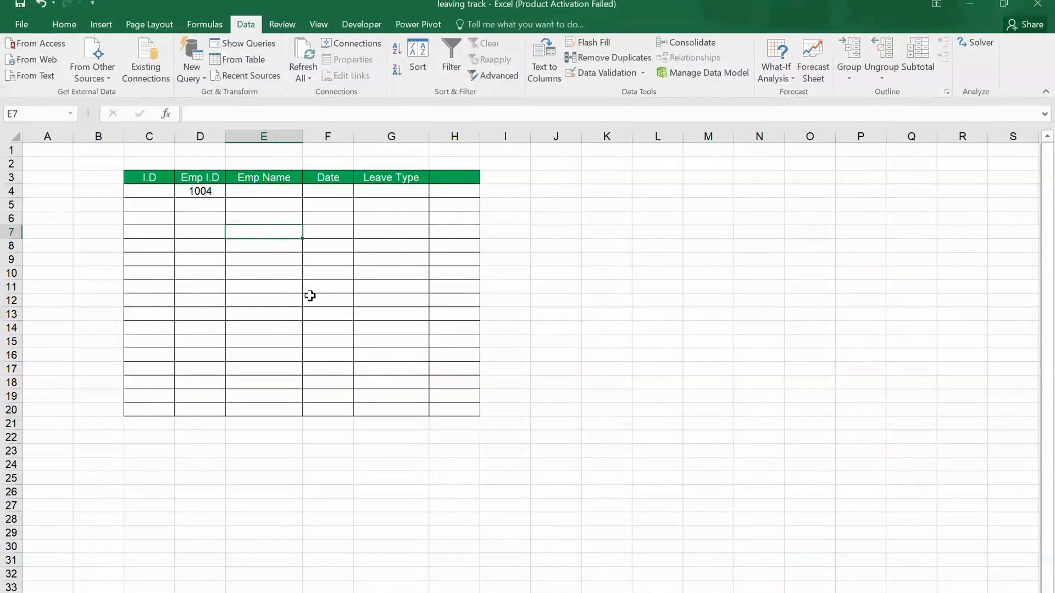
Enter the formula =D4&F4 in C4 to combine the employee ID and the date into the I.D key
click(158, 190)
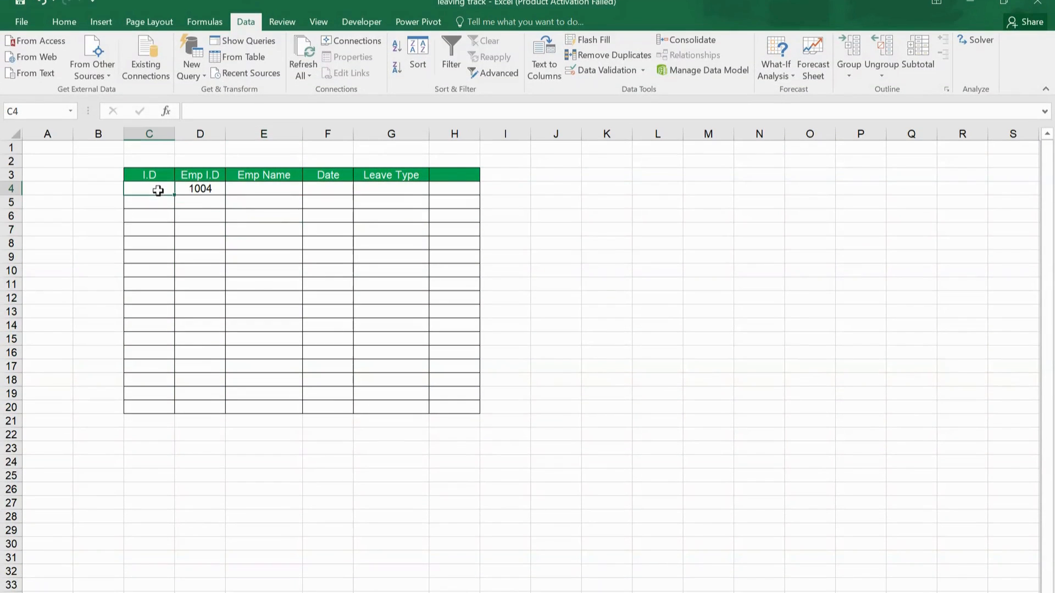
text(=)
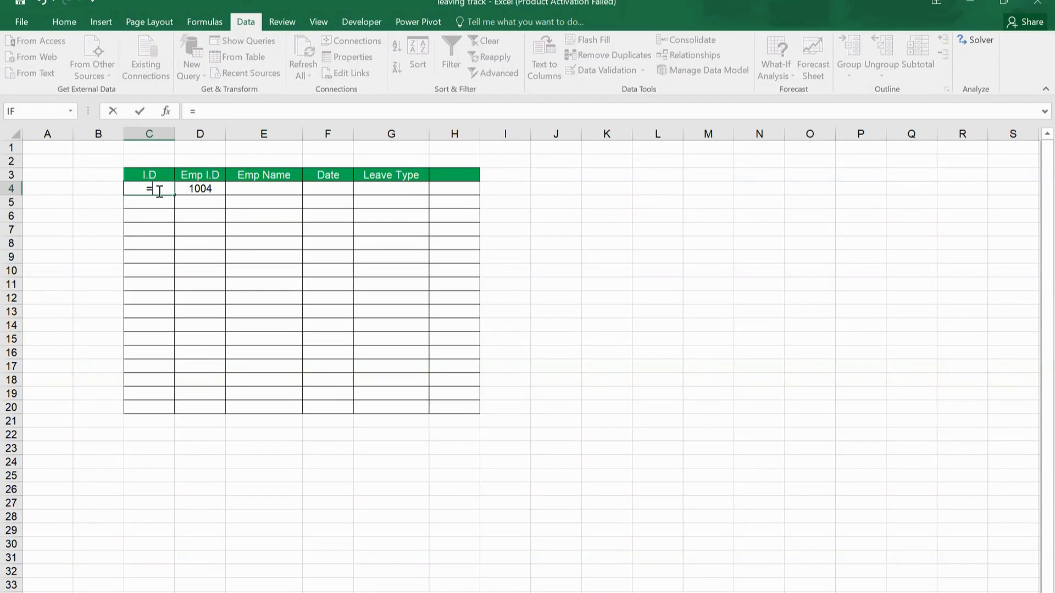
click(200, 188)
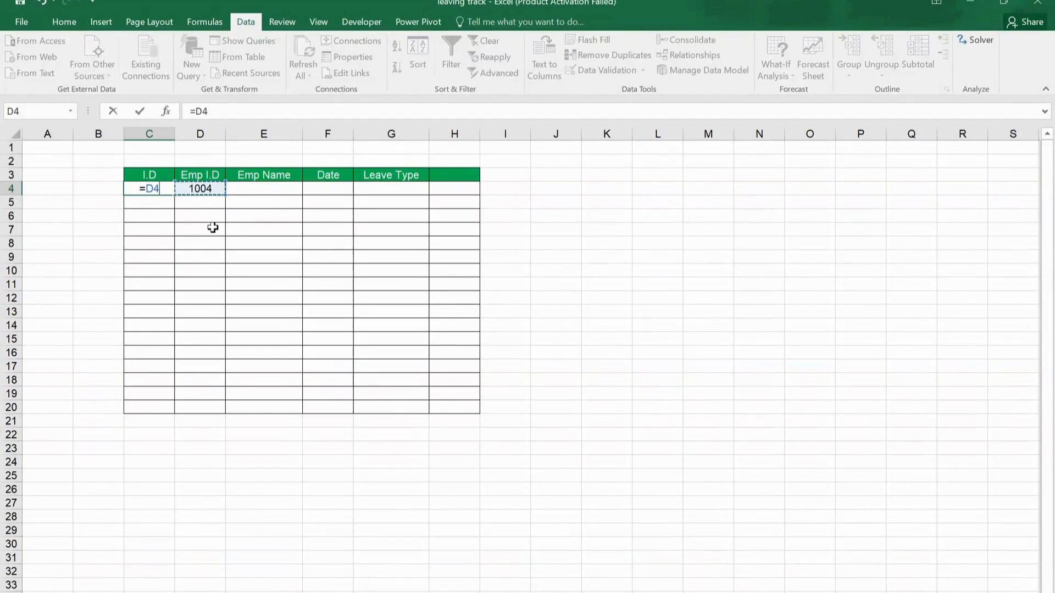
text(&)
click(326, 193)
key(Return)
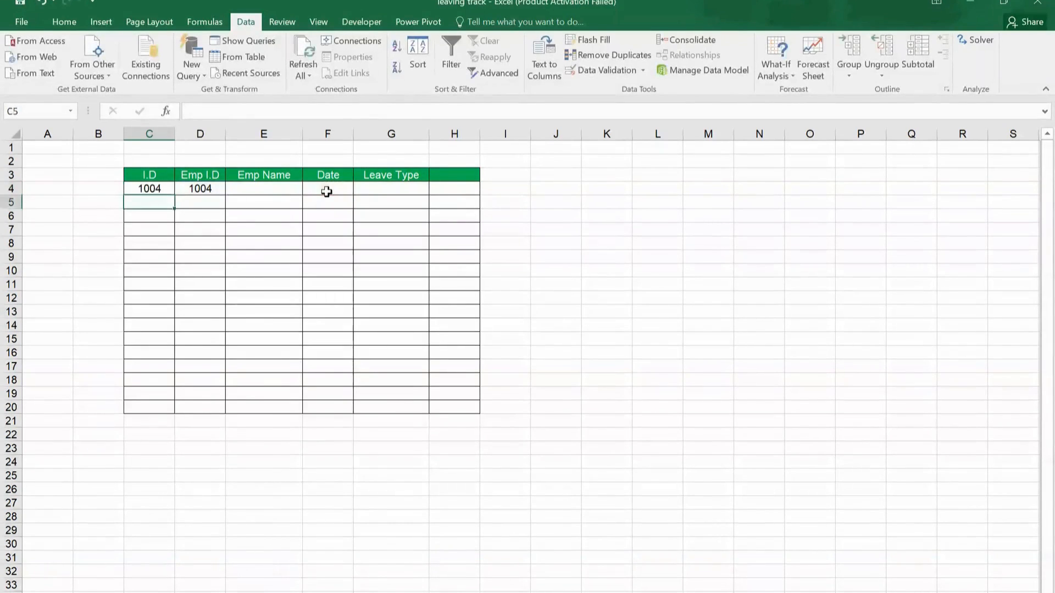
Enter =VLOOKUP(D4,'Yearly Tracker'!A5:B21,2,0) in E4 to fetch the employee name for the chosen ID
click(263, 189)
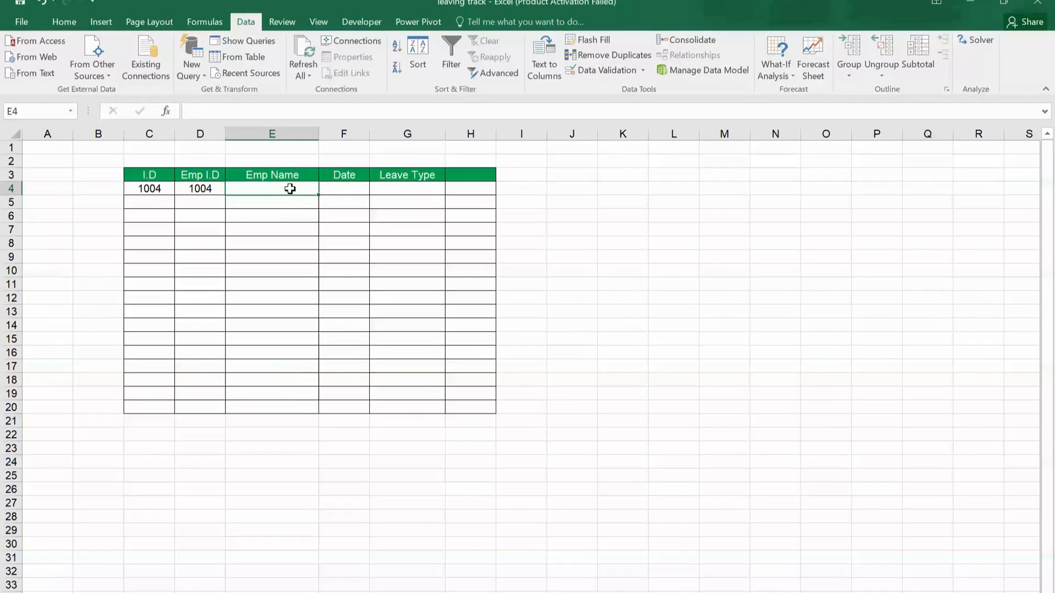
text(=)
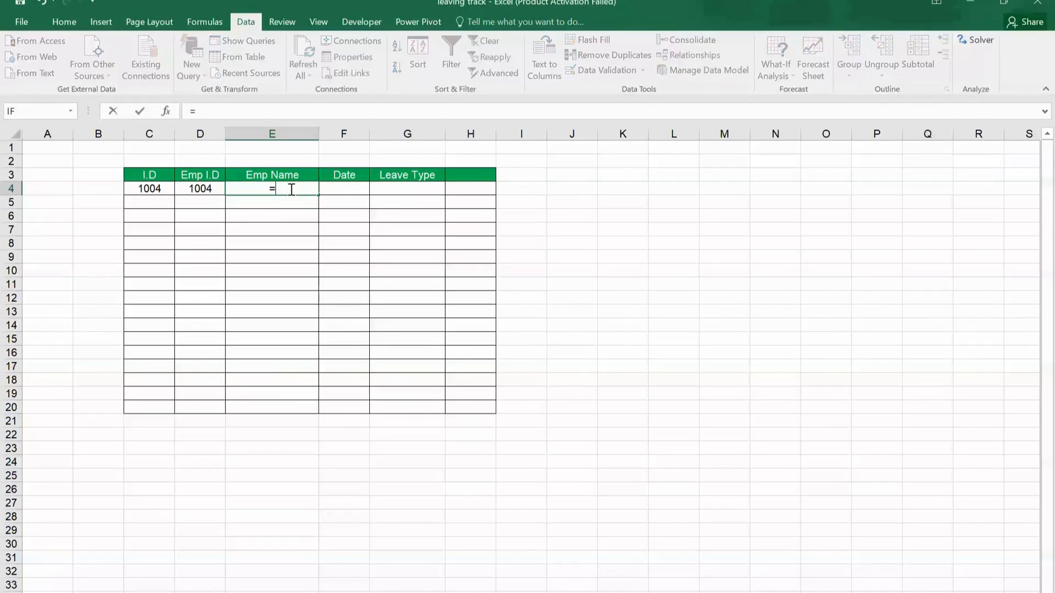
text(vlook)
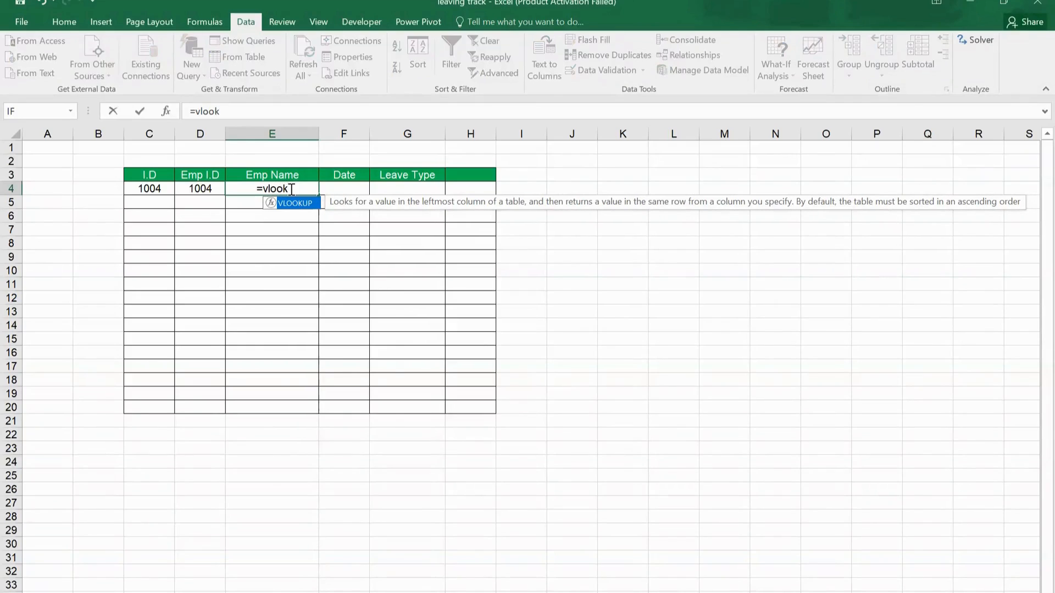
key(Tab)
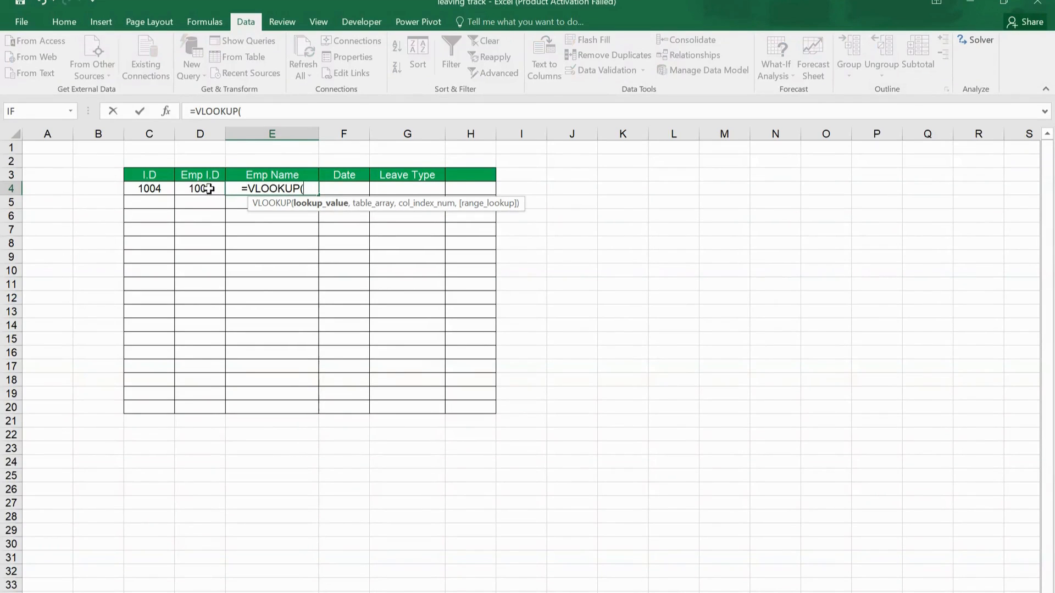
click(190, 189)
text(,)
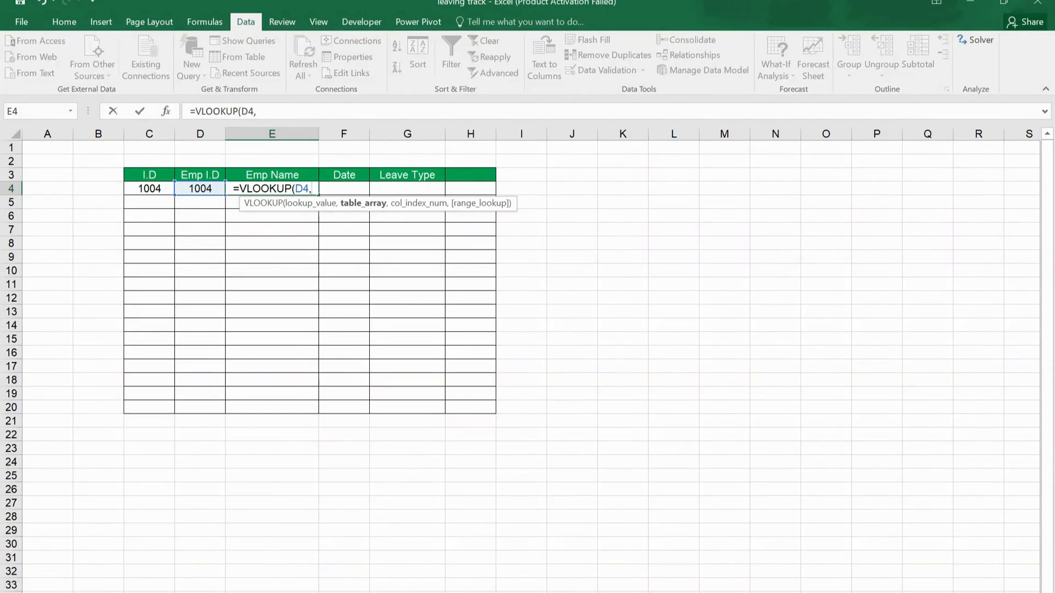
key(ctrl+Page_Down)
drag(71, 264, 181, 481)
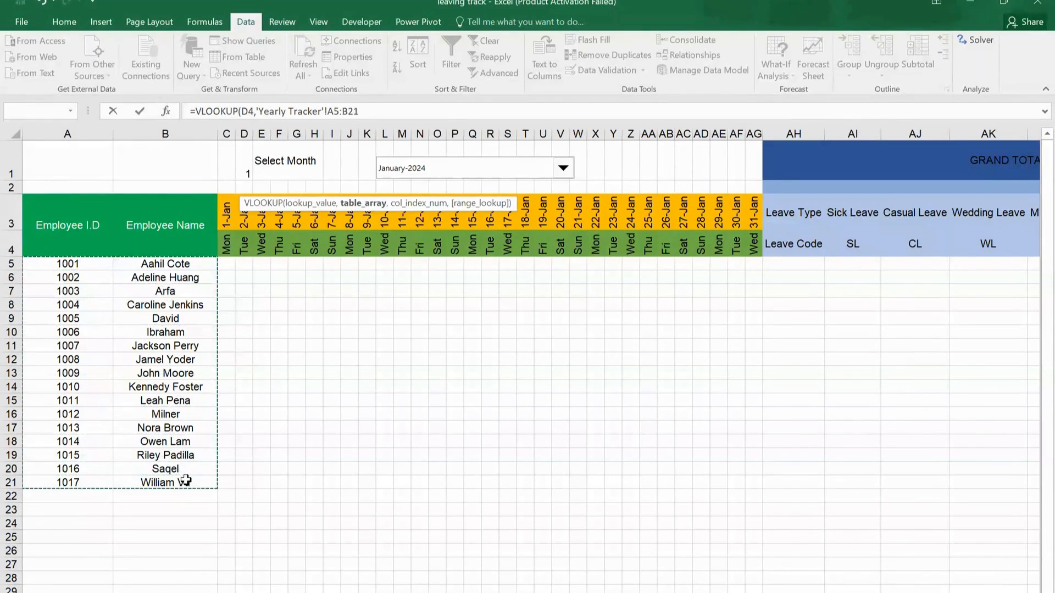
text(,)
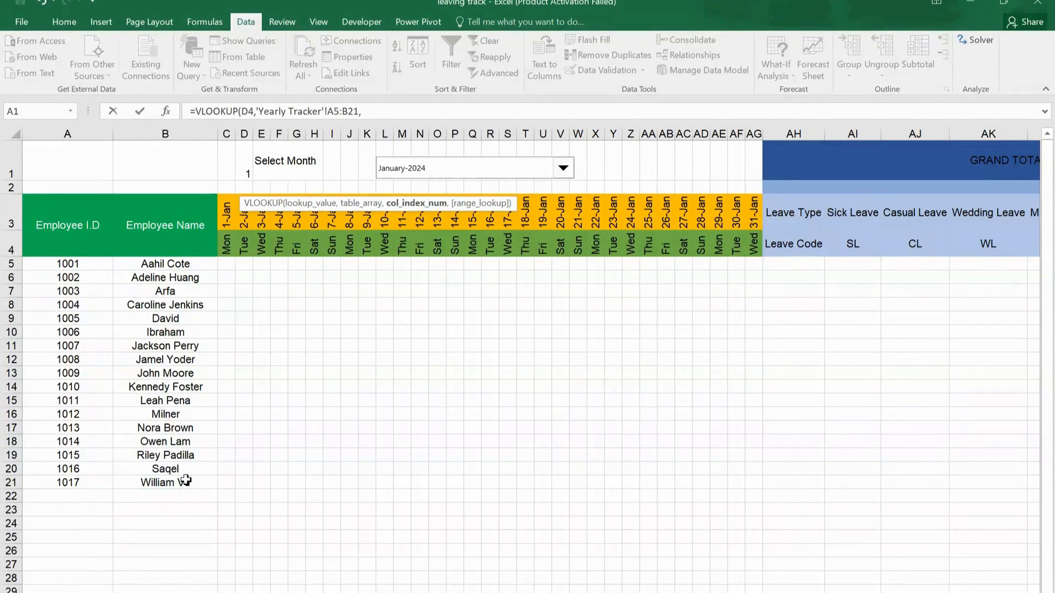
text(2,0)
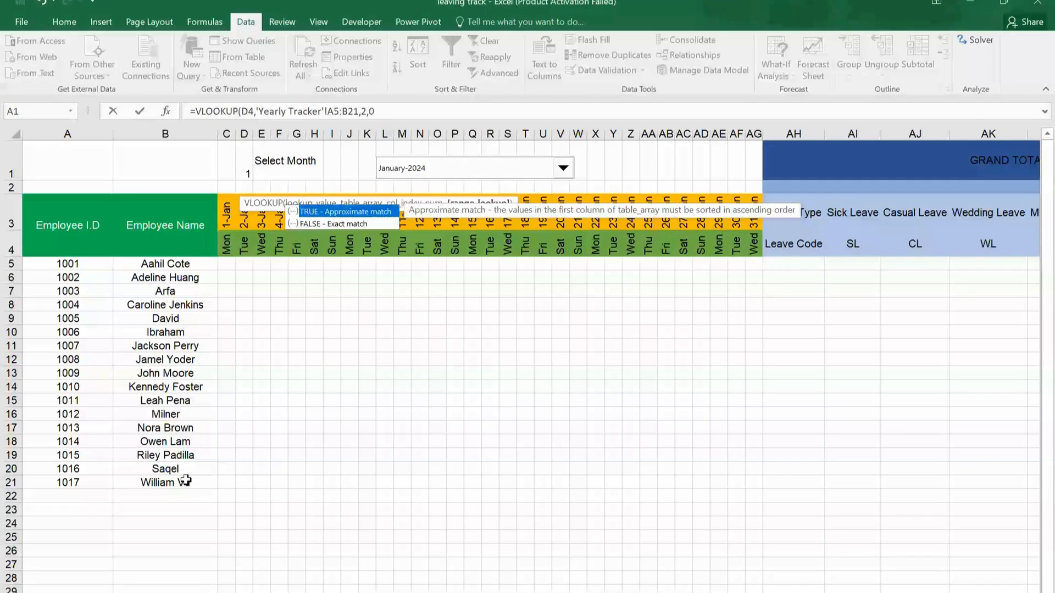
text())
key(Return)
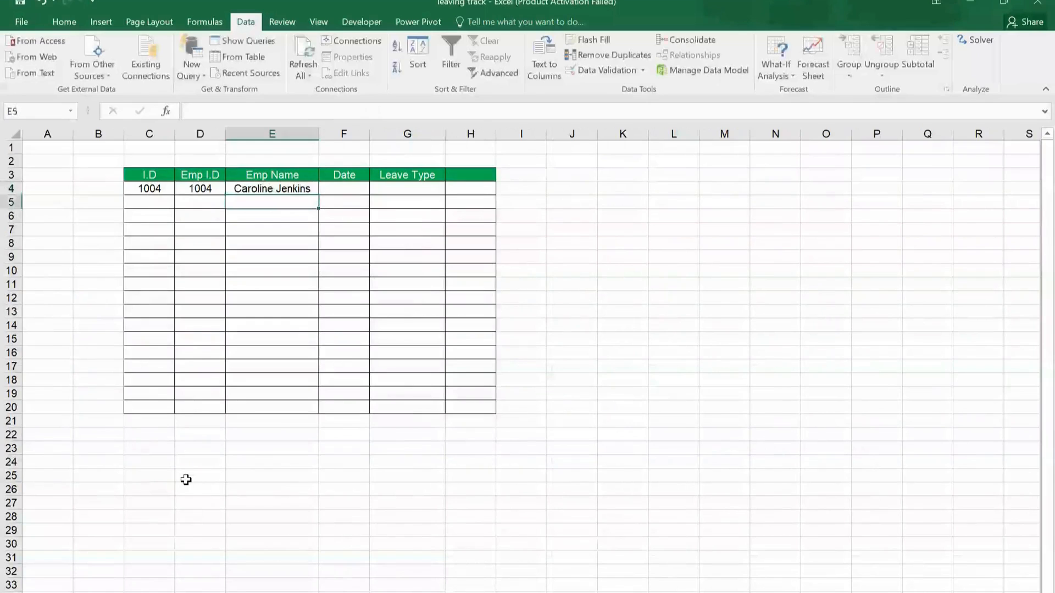
Enter the date 1 jan in F4 and open the leave type choices in G4
double_click(344, 189)
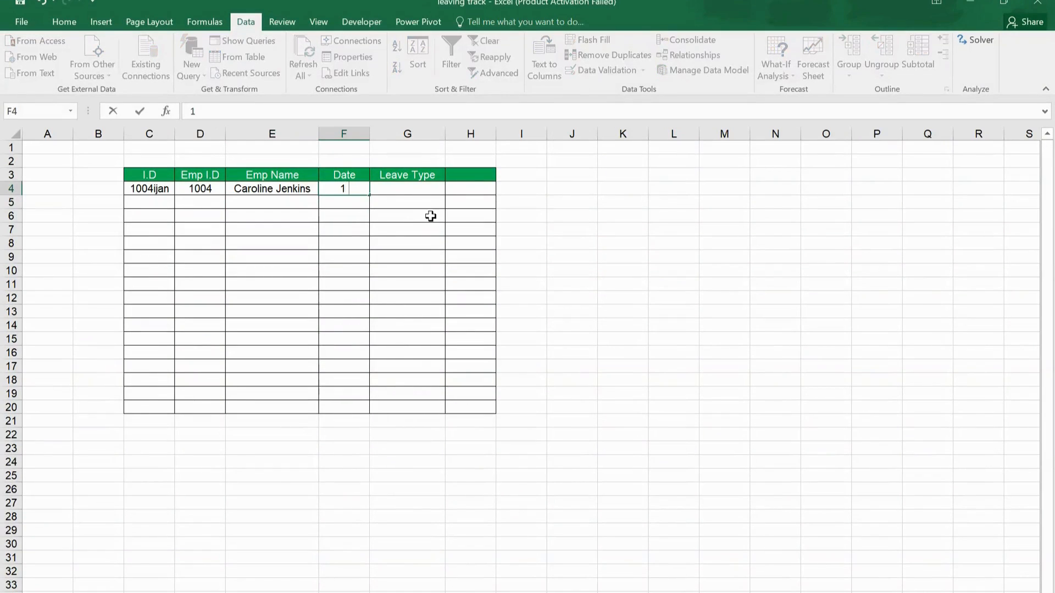
text(1 jan)
click(431, 189)
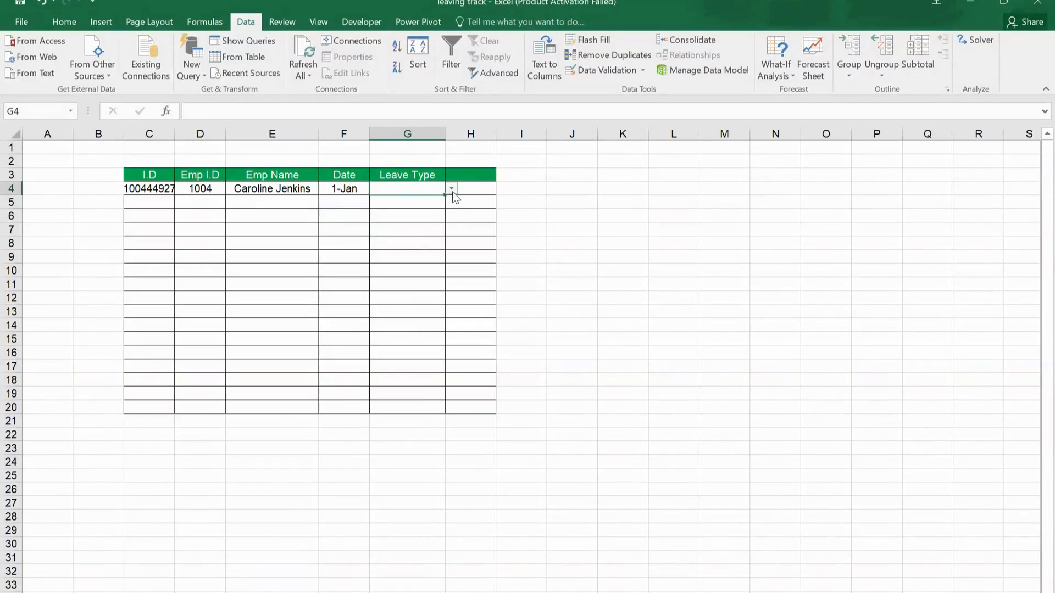
click(453, 190)
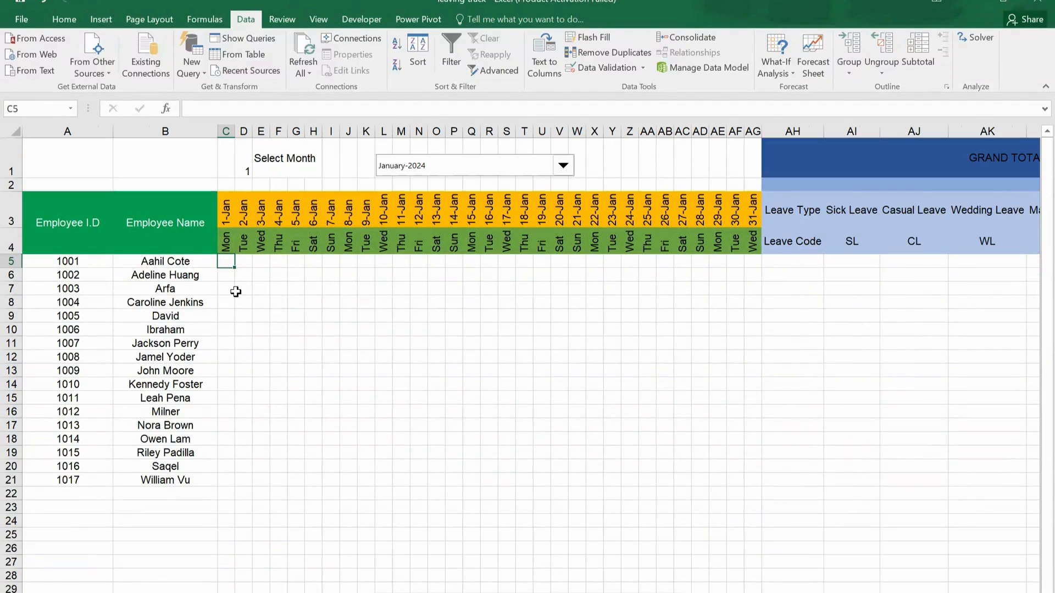
Begin an IFERROR-wrapped VLOOKUP formula in C5 with the employee ID joined to the date, A5&C3, as the lookup value
click(236, 287)
click(227, 264)
text(=)
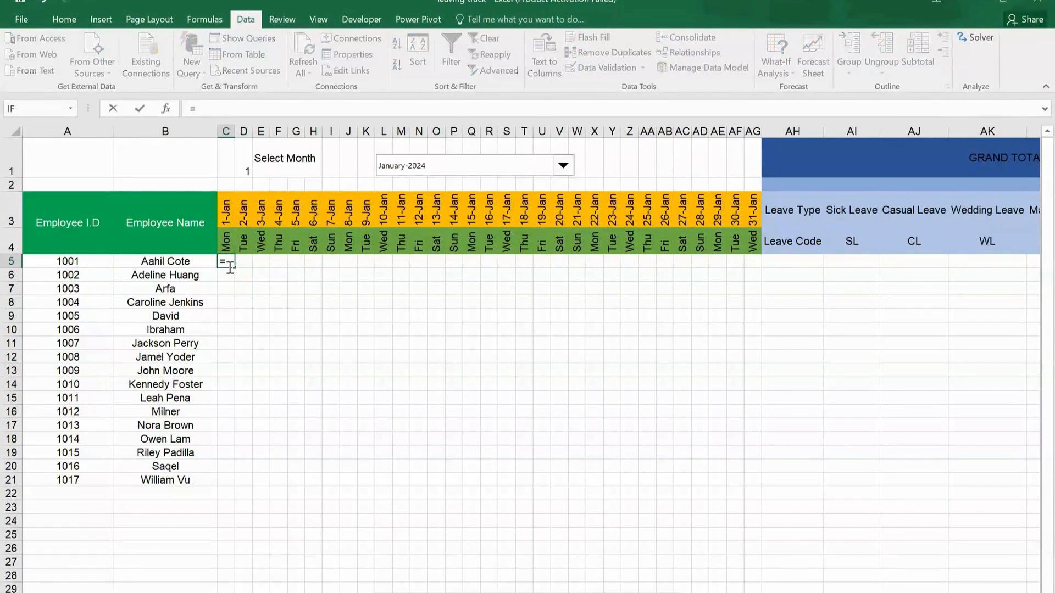
text(ife)
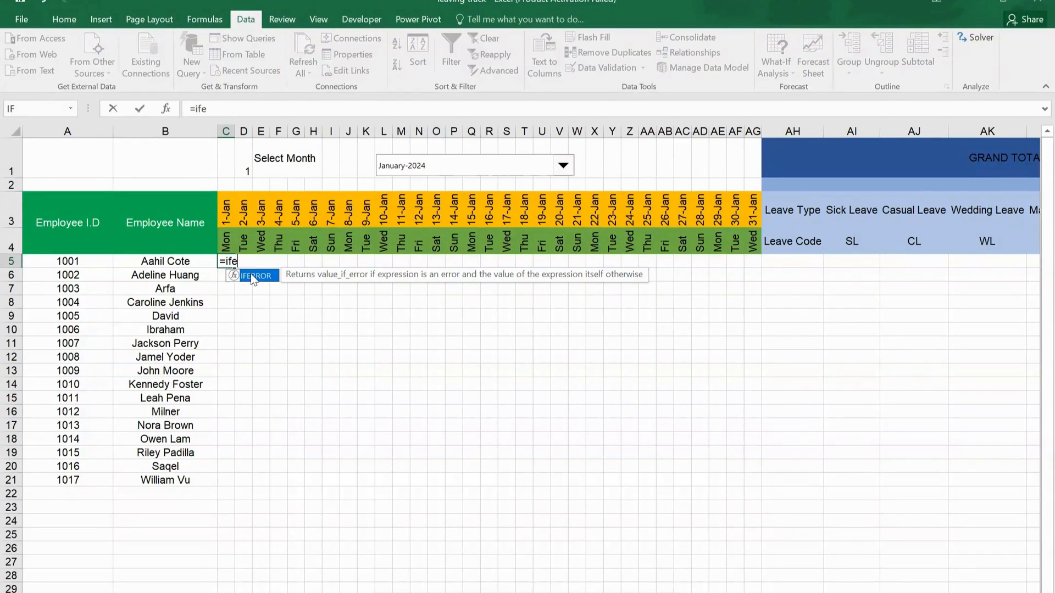
double_click(252, 276)
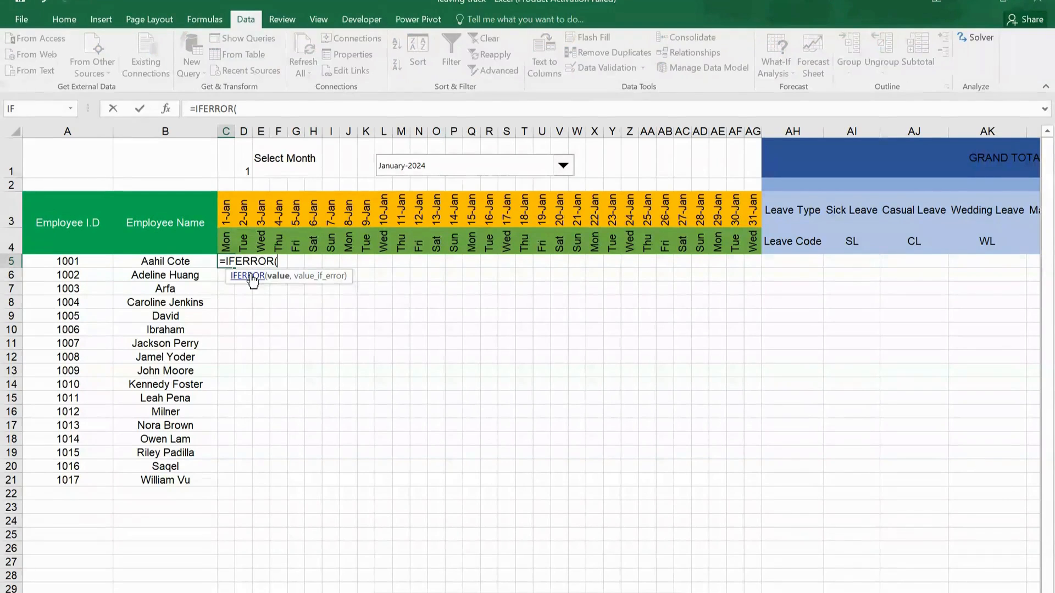
text(vloo)
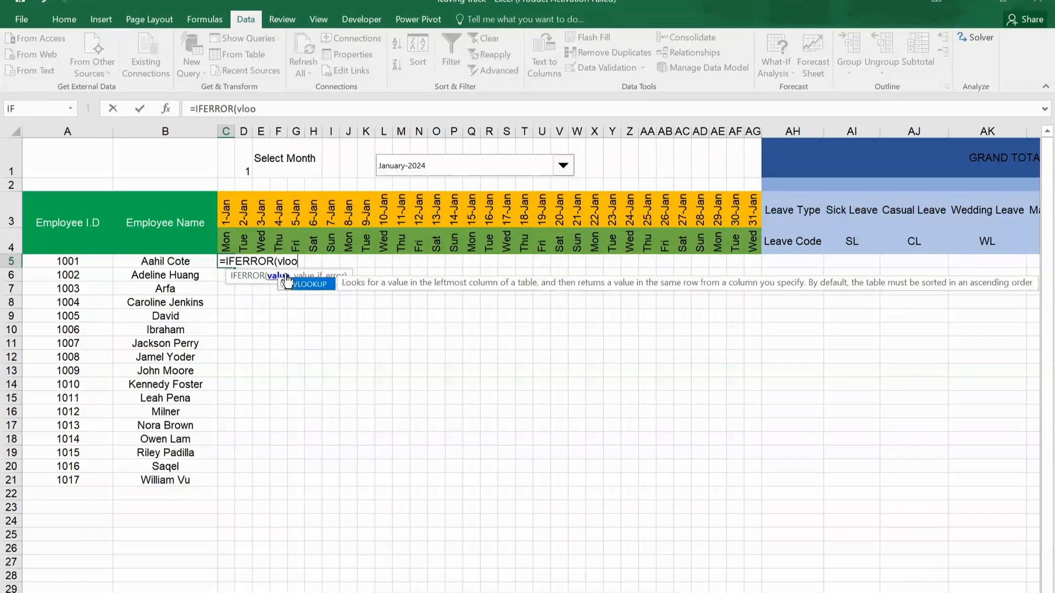
double_click(286, 281)
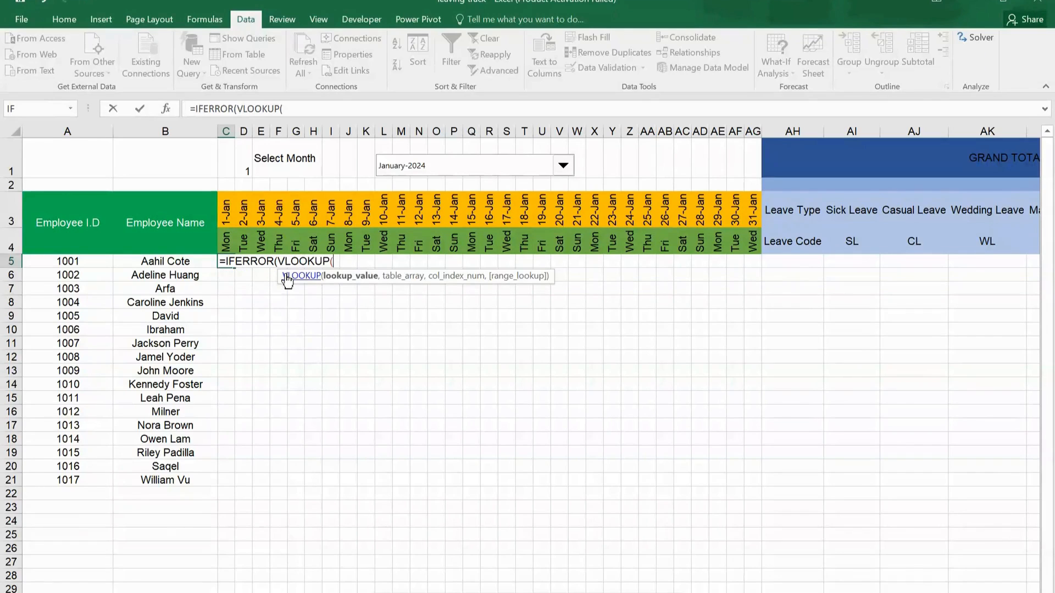
click(85, 263)
text(&)
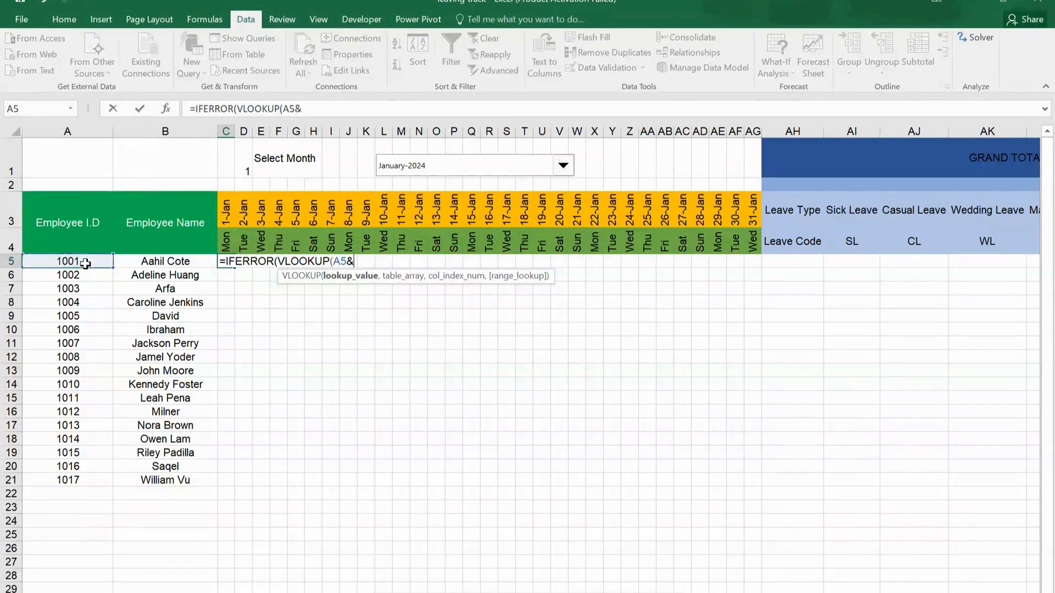
click(226, 217)
text(,)
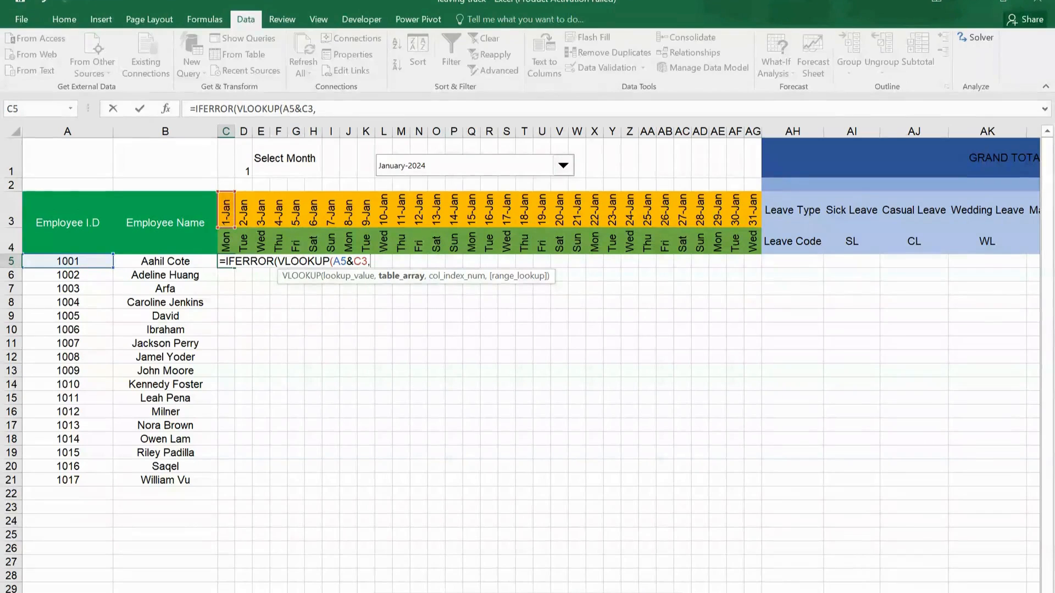
Complete the C5 formula as =IFERROR(VLOOKUP($A5&C$3,'Mark leave'!$A$1:$E$18,5,FALSE),"")
click(233, 592)
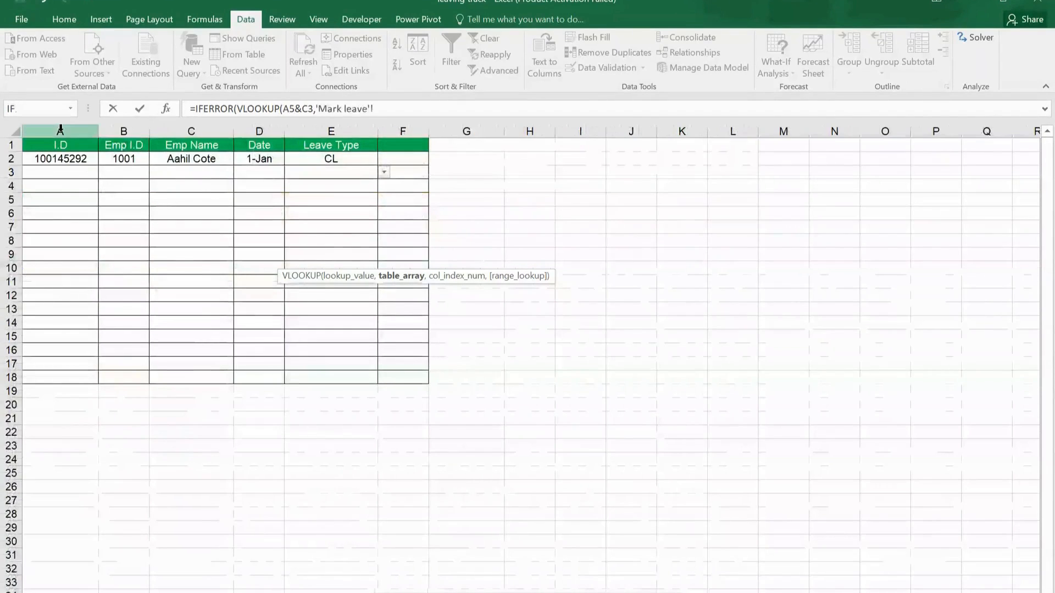
drag(61, 146, 341, 377)
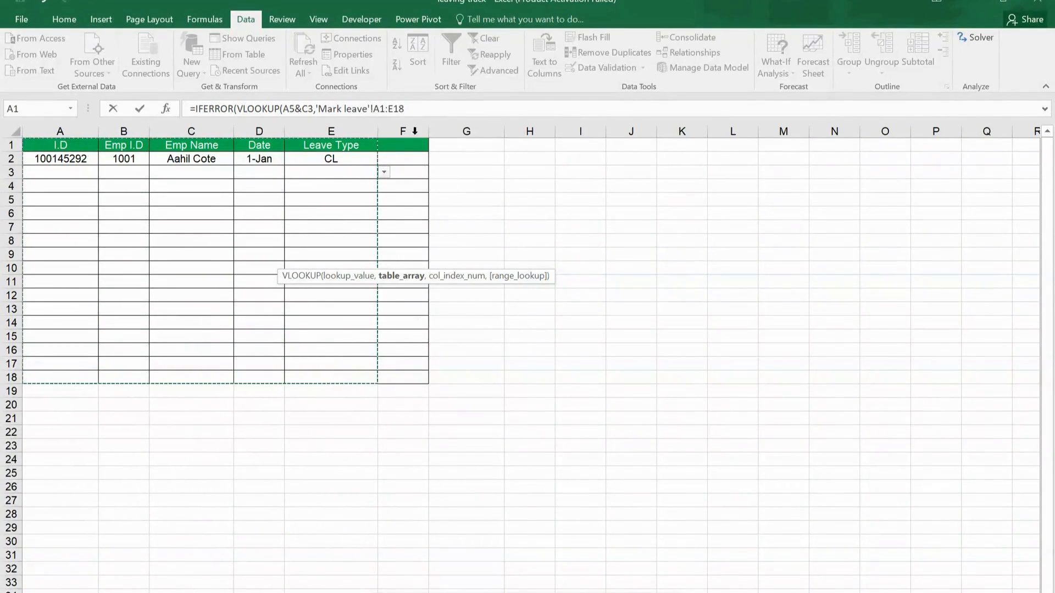
text(,5)
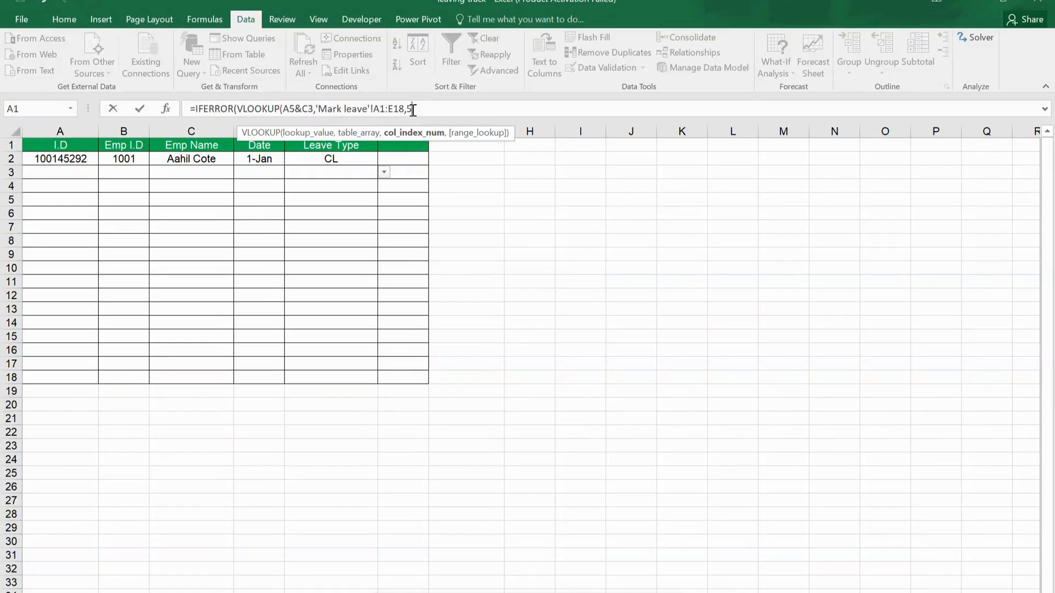
text(,0),)
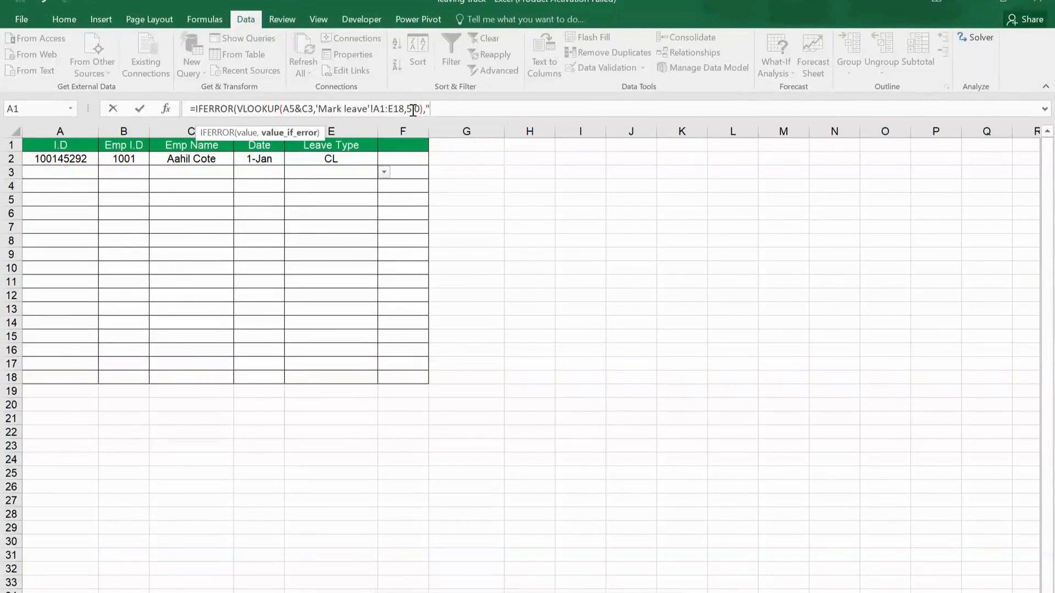
text(""))
key(Return)
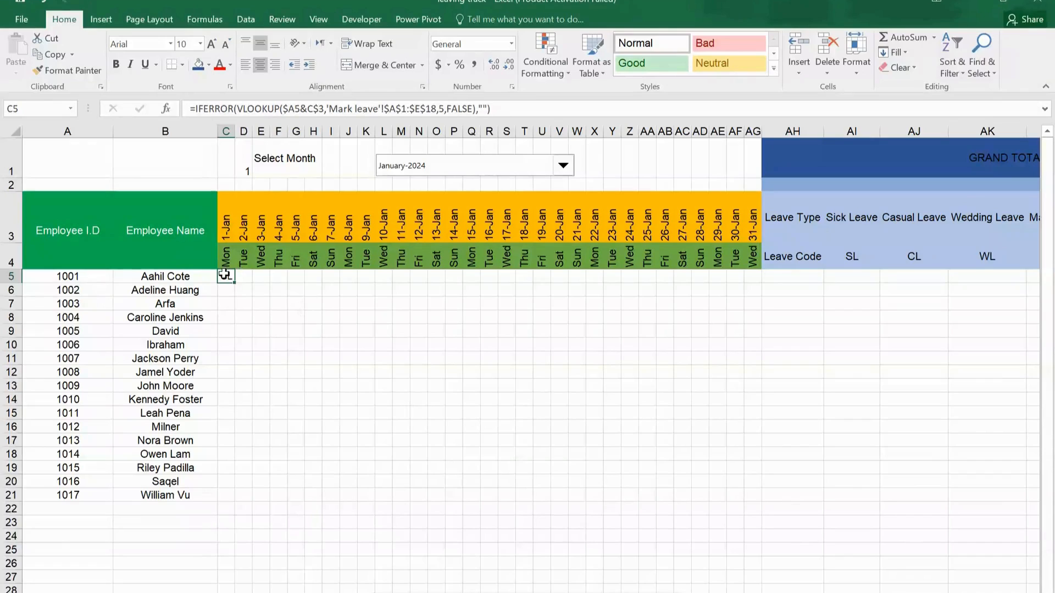
Copy the leave lookup formula from C5 into the whole January grid, C5:AG21
right_click(225, 276)
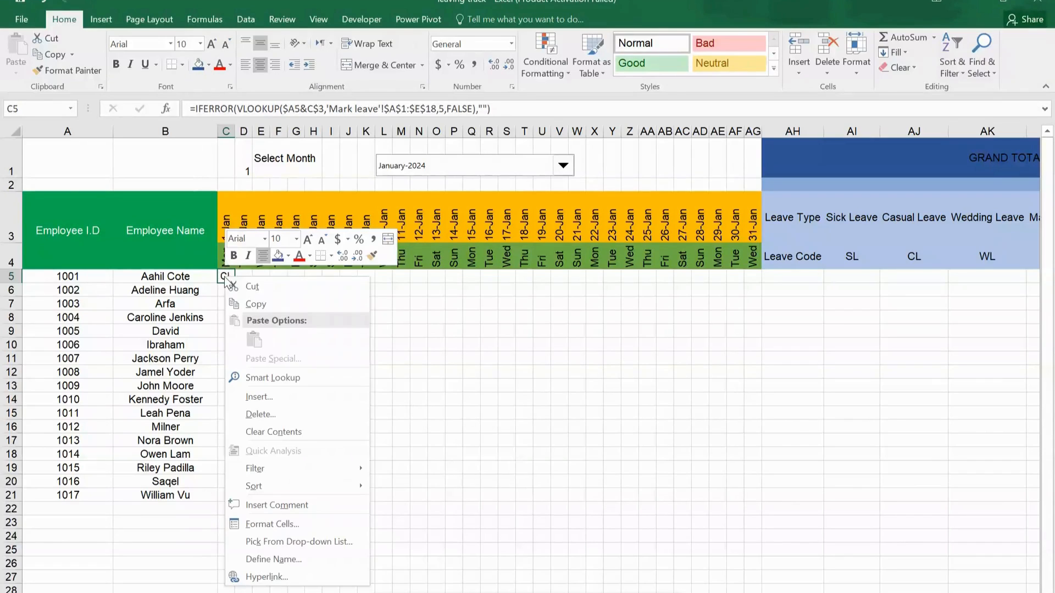
click(254, 299)
mouse_move(225, 276)
mouse_down()
mouse_move(435, 295)
mouse_move(610, 353)
mouse_move(753, 461)
mouse_move(770, 483)
mouse_move(747, 499)
mouse_up()
right_click(636, 411)
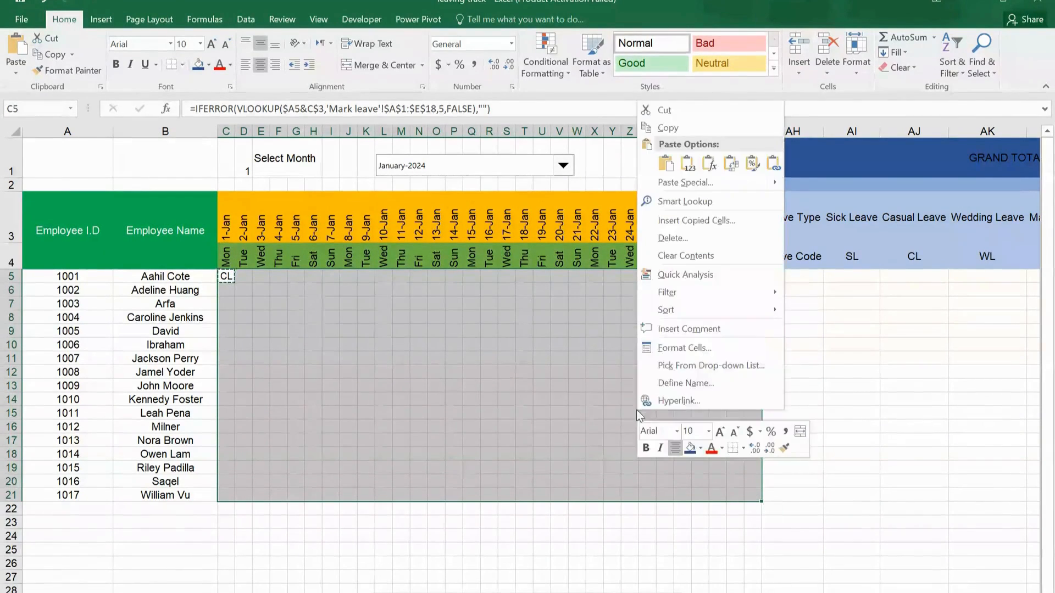
click(665, 163)
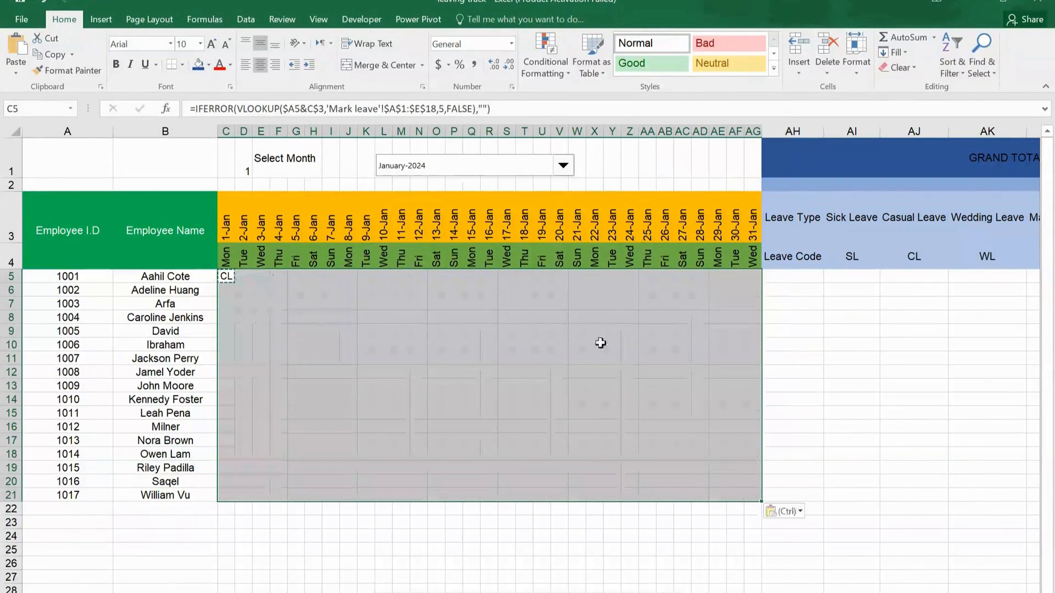
click(717, 466)
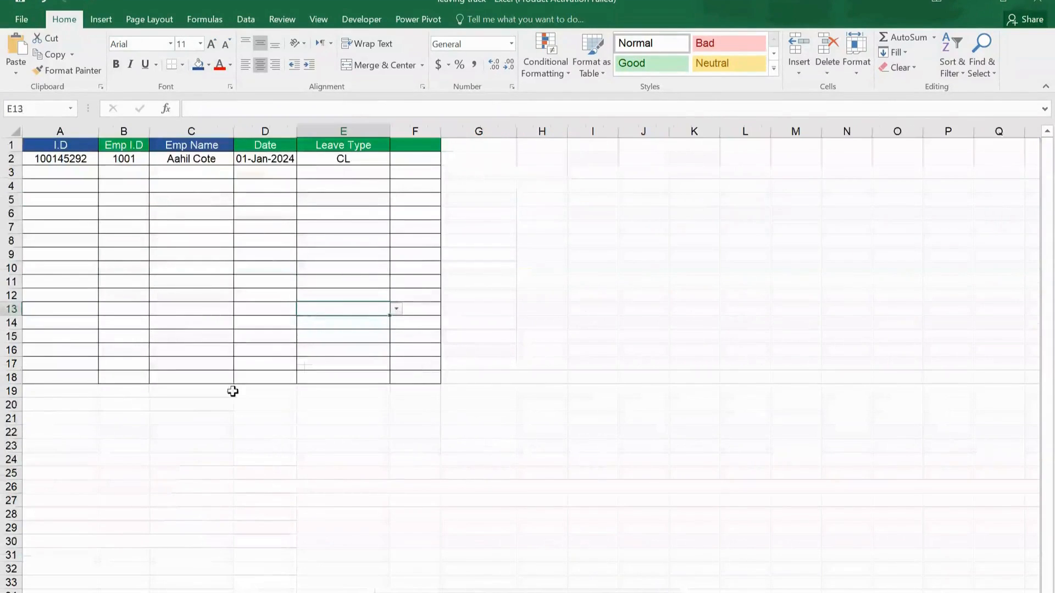
Add a second record on the Mark leave sheet with the fourth employee ID in B3 and the date 4jan2024 in D3
click(134, 173)
click(156, 173)
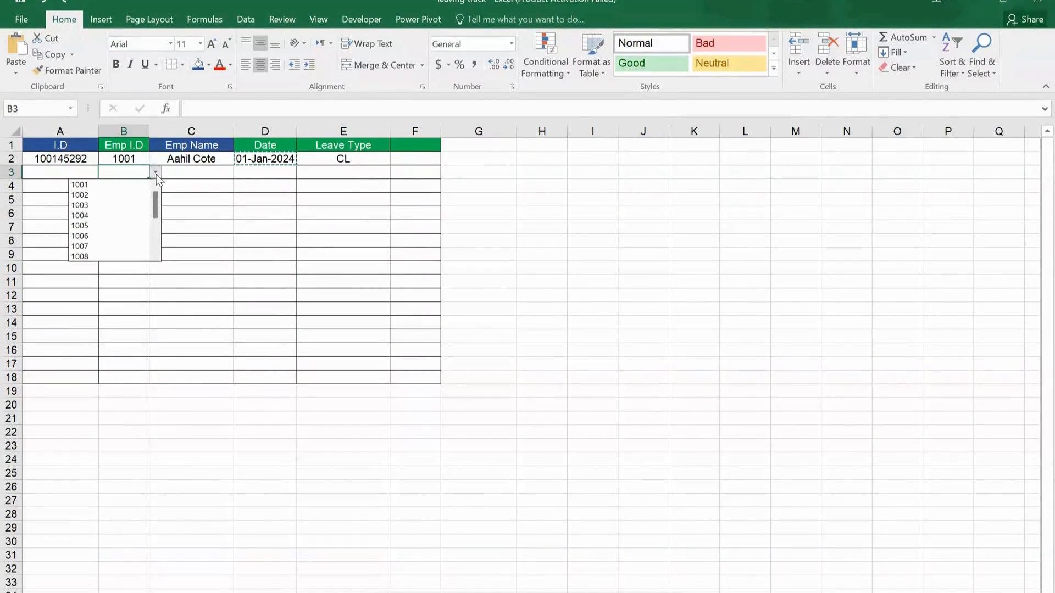
click(127, 215)
click(263, 174)
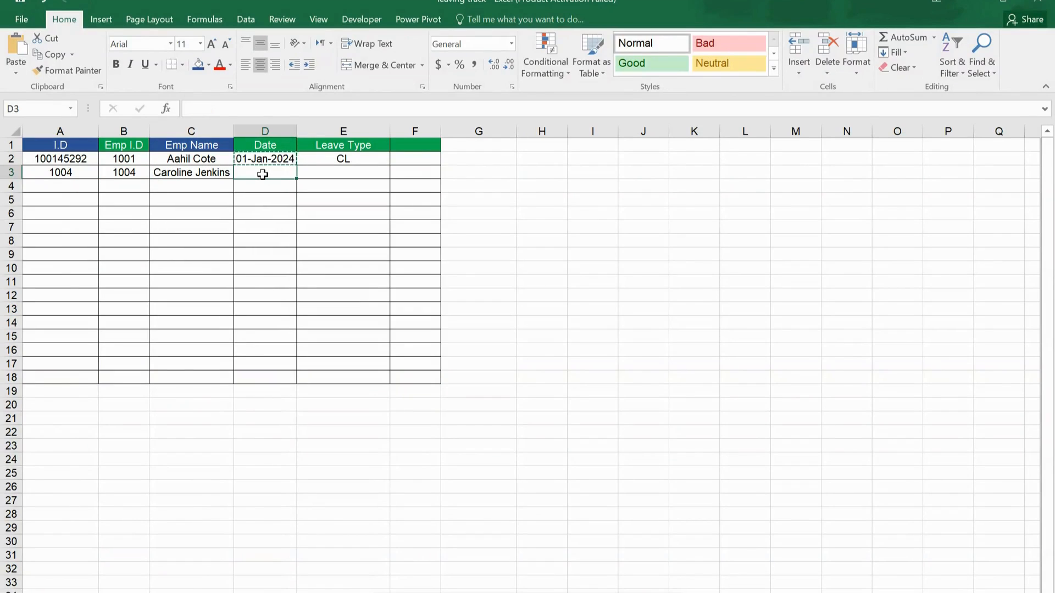
text(4jan2024)
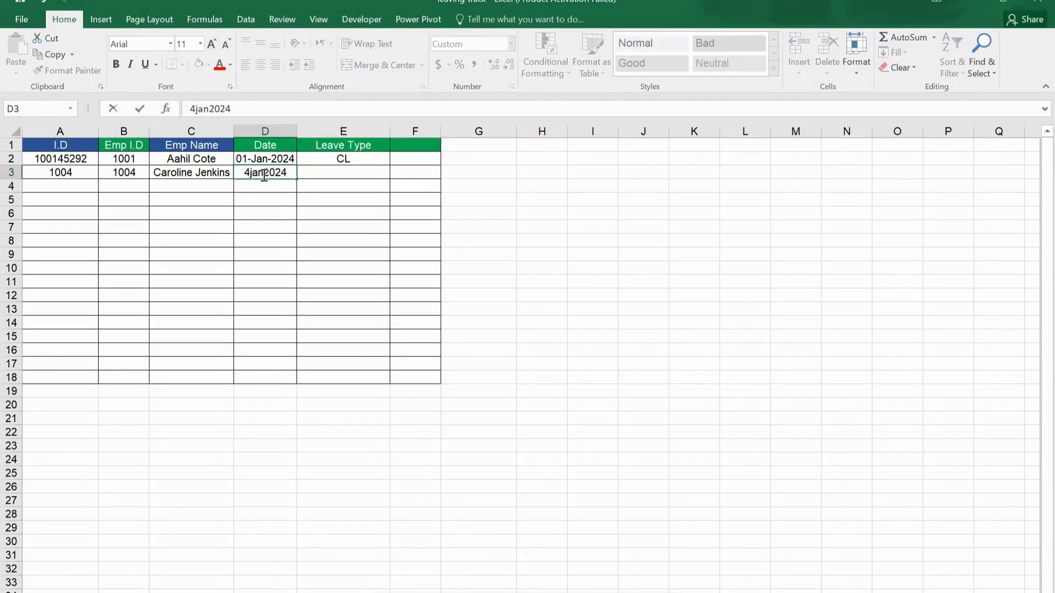
key(Return)
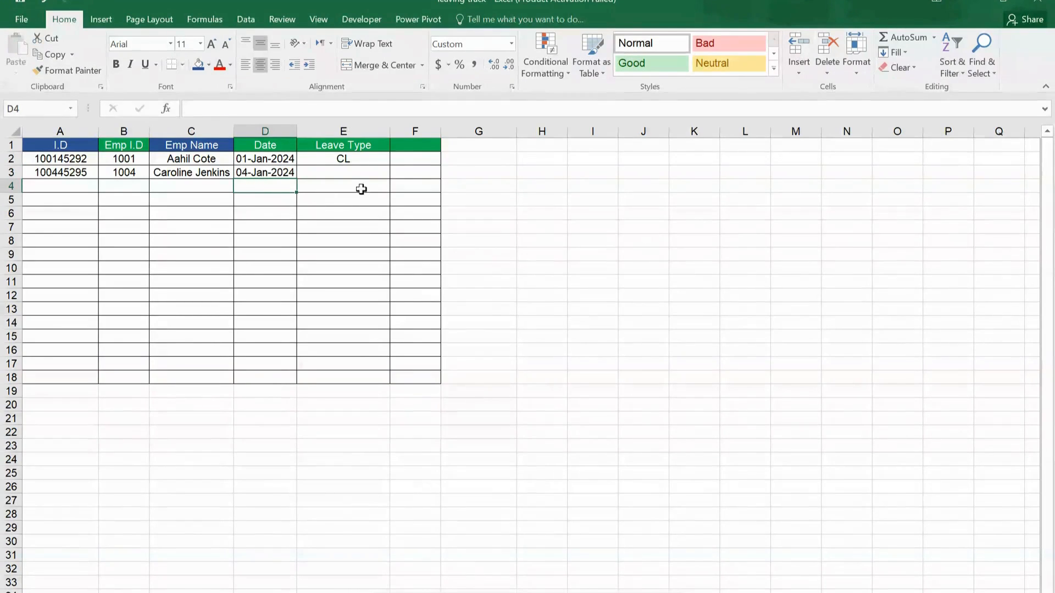
Choose PL as the leave type in E3 for the second leave record
click(356, 171)
click(397, 172)
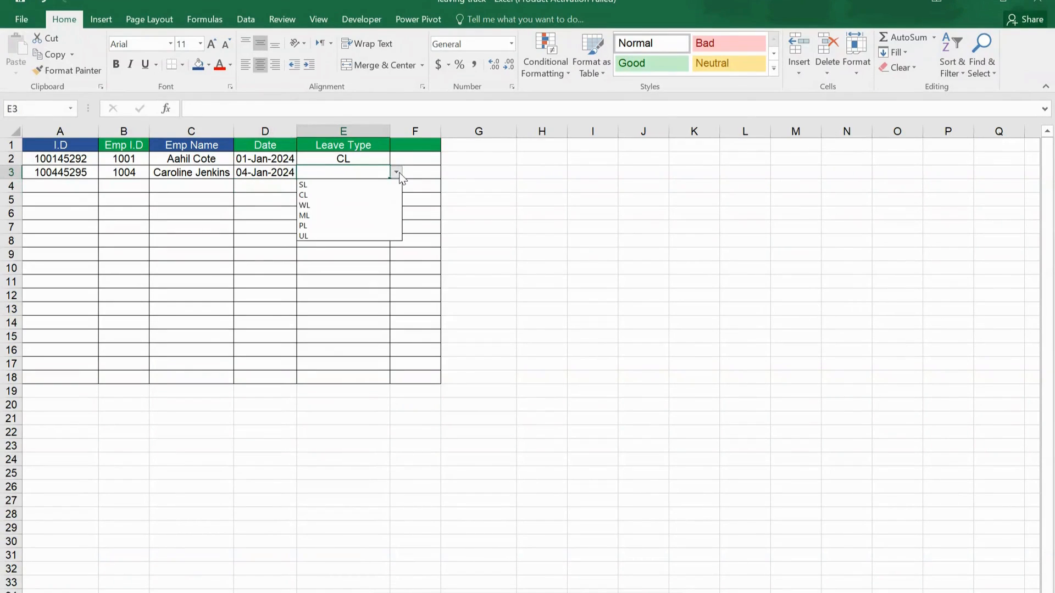
click(368, 225)
click(370, 228)
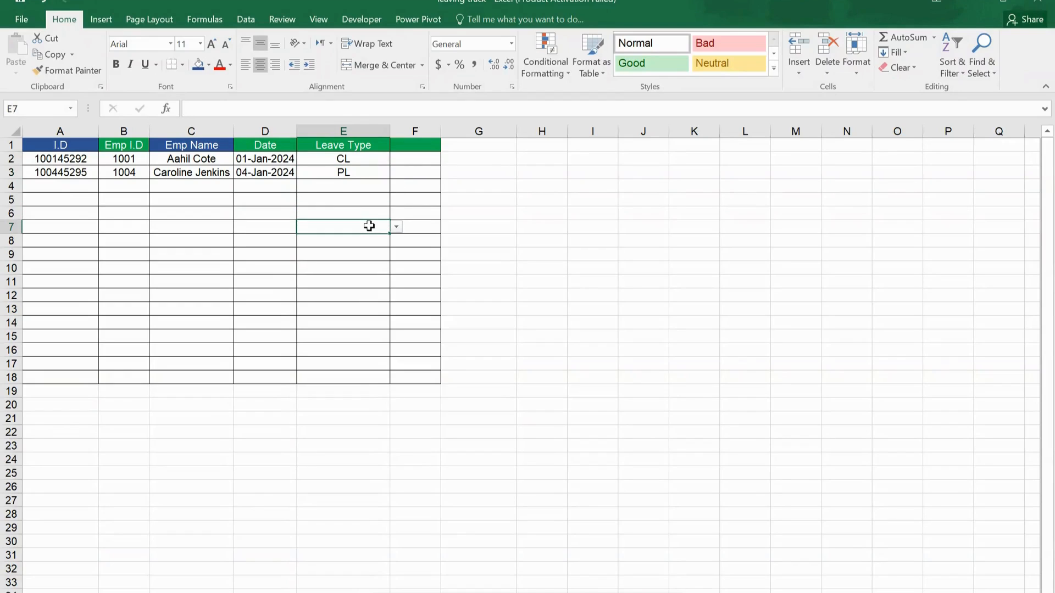
Create a conditional formatting rule on C5:AF21 of the Yearly Tracker sheet for cells whose value is equal to CL
click(296, 592)
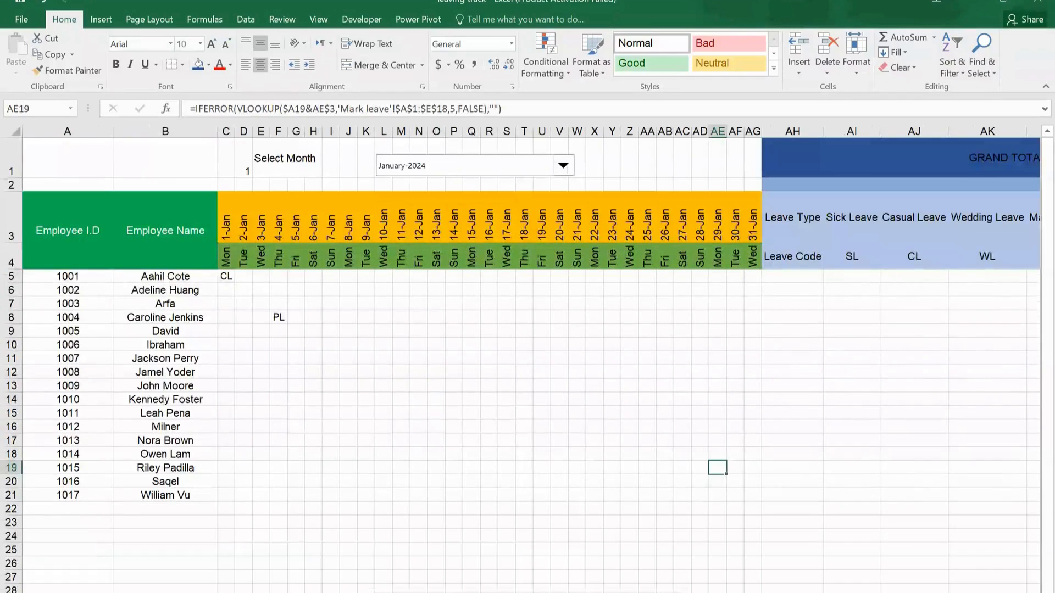
drag(226, 275, 732, 492)
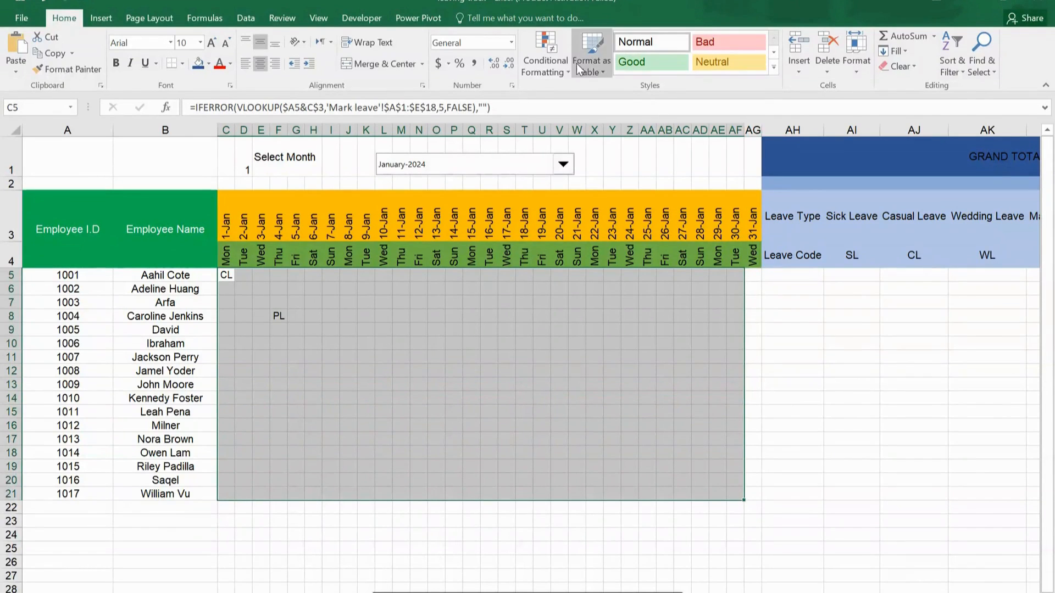
click(555, 70)
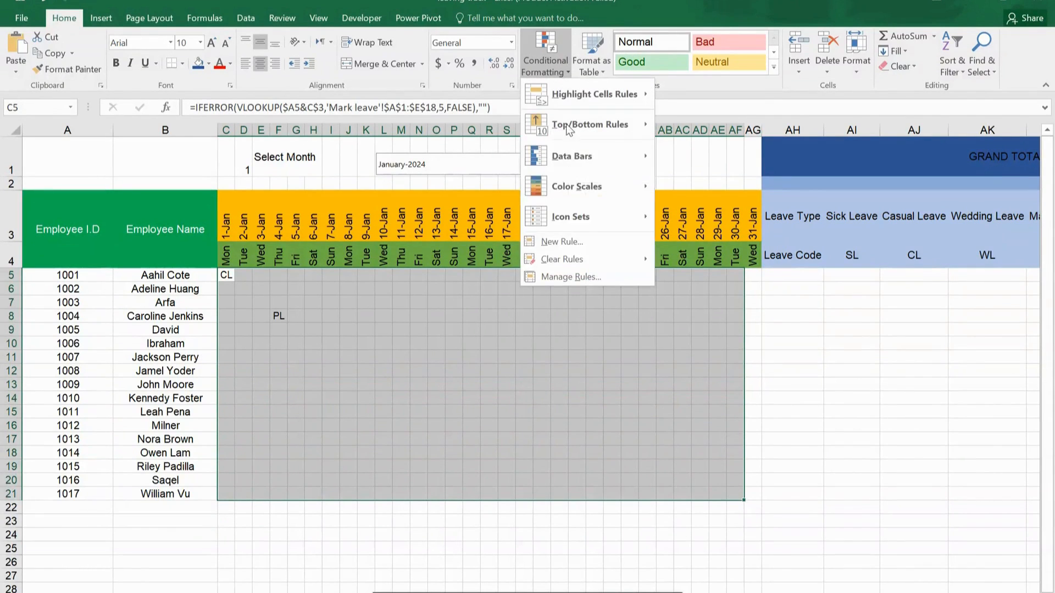
click(588, 245)
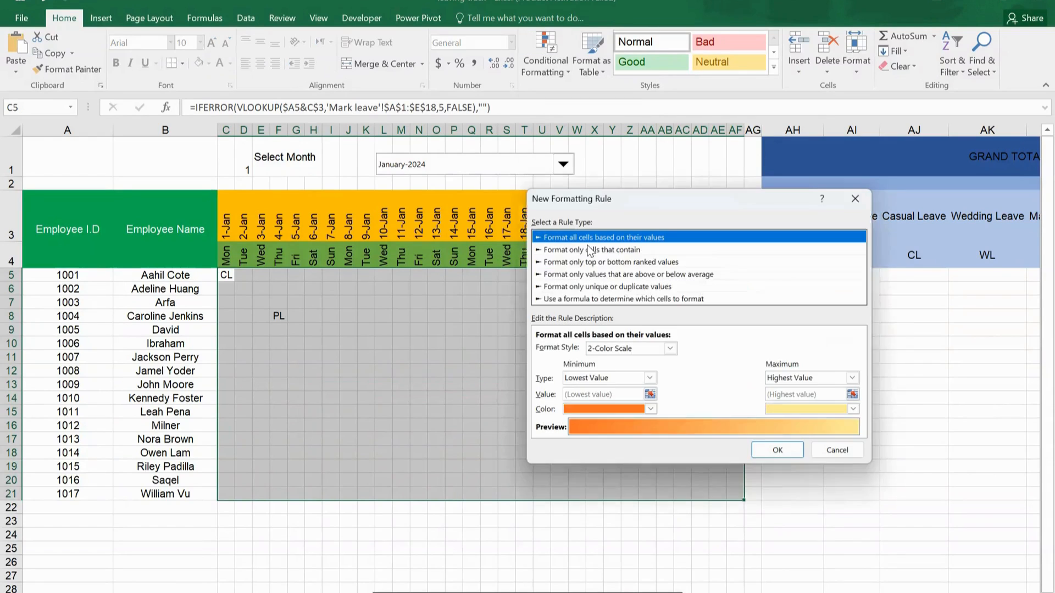
click(635, 248)
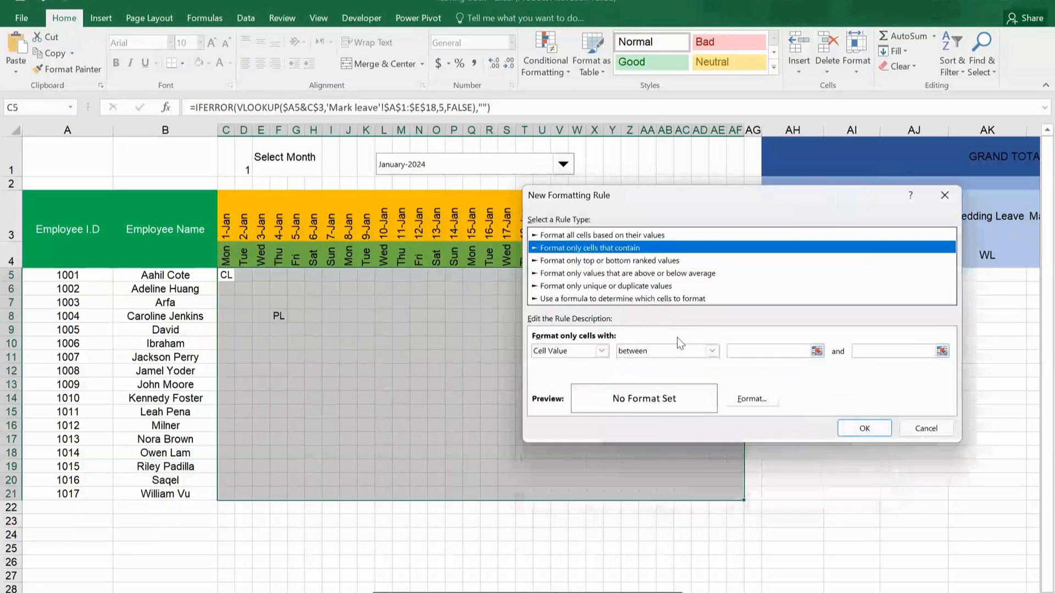
click(712, 350)
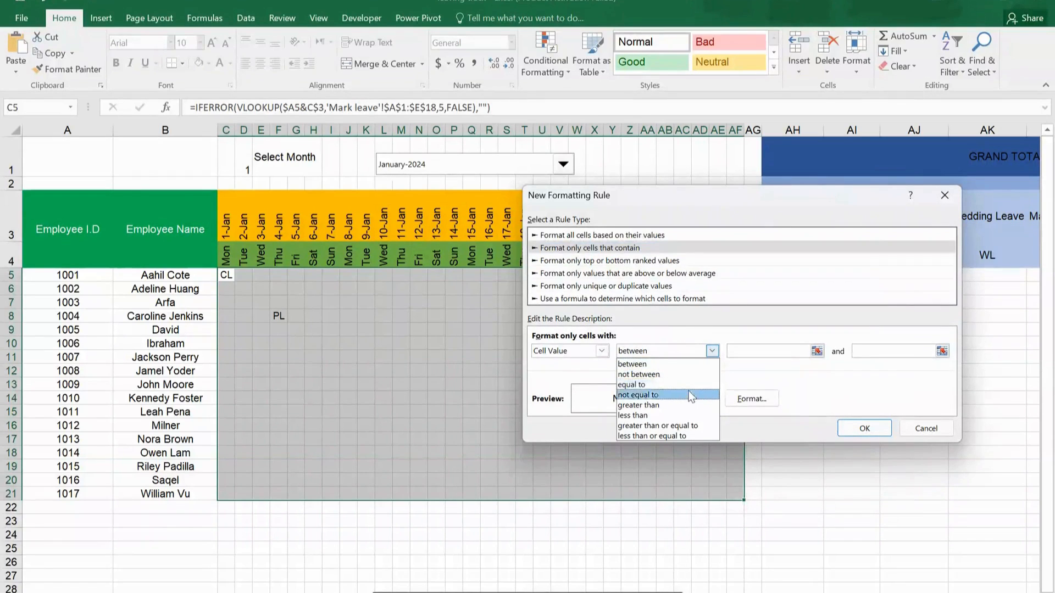
click(631, 384)
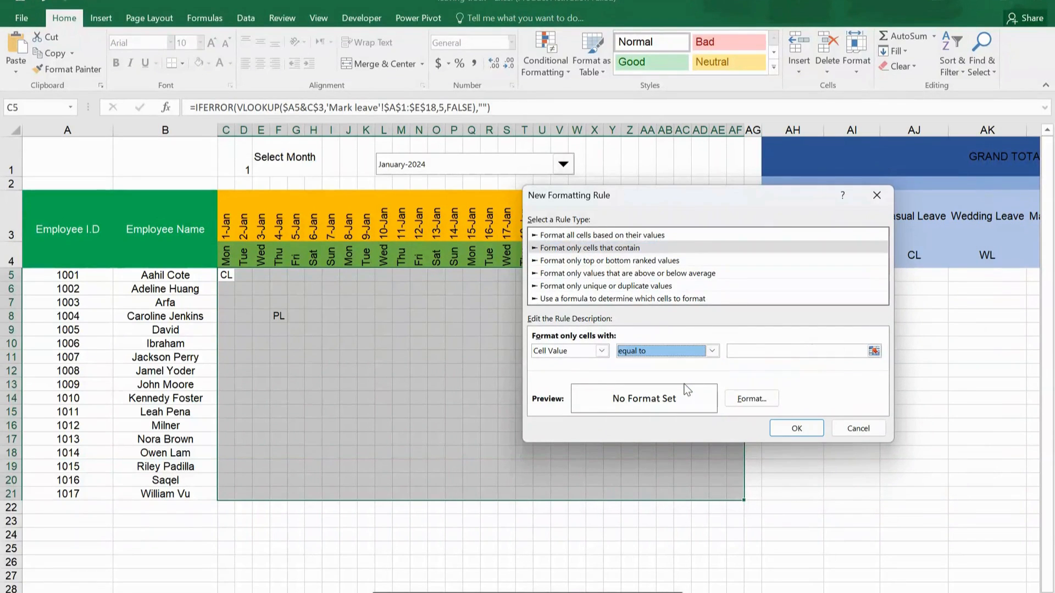
click(751, 349)
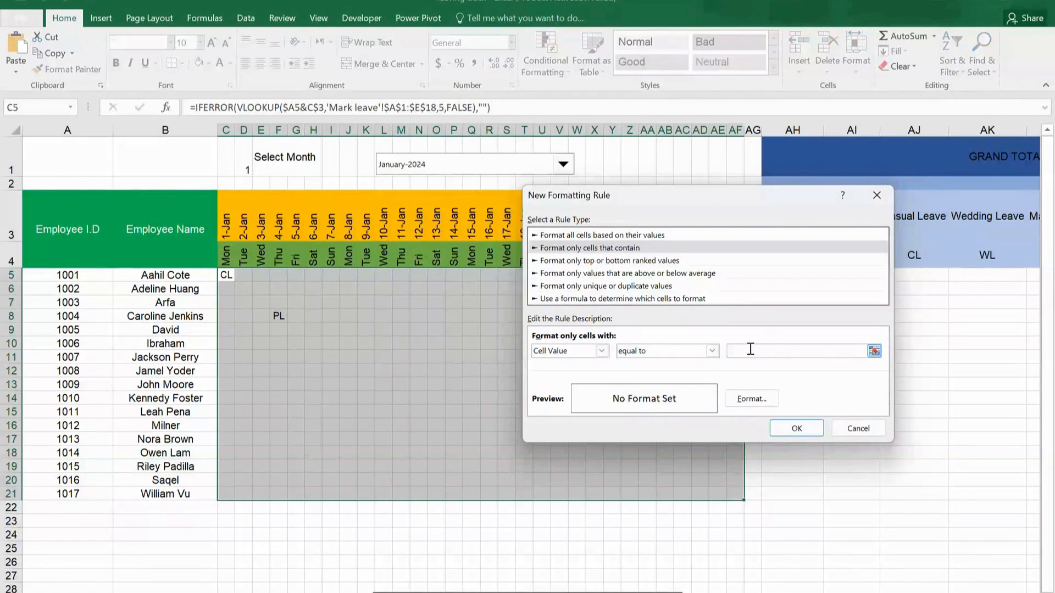
Give the CL rule a light blue fill and apply it to the leave grid
click(752, 399)
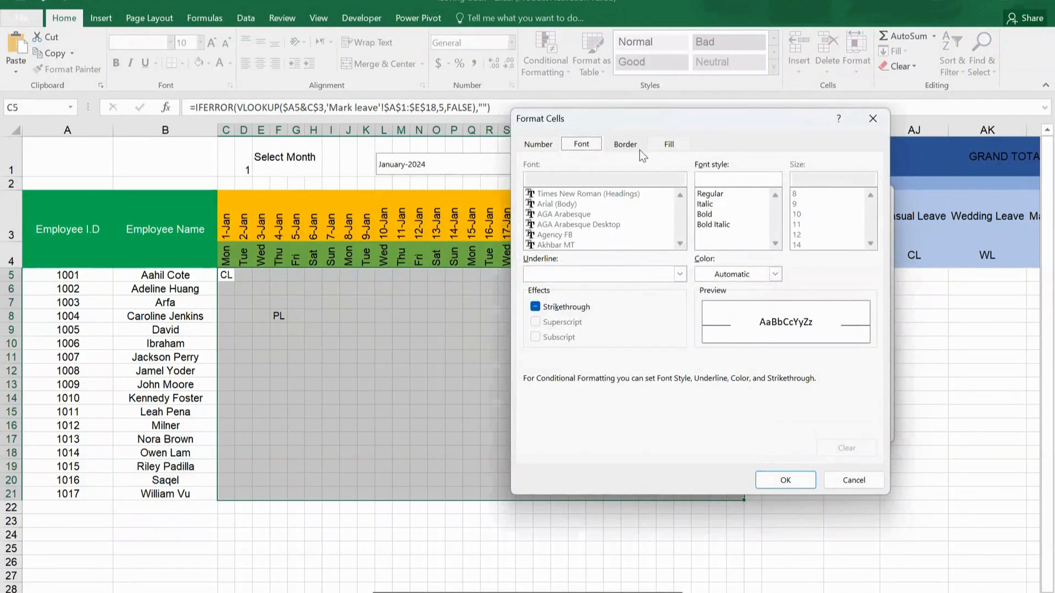
click(661, 145)
click(614, 280)
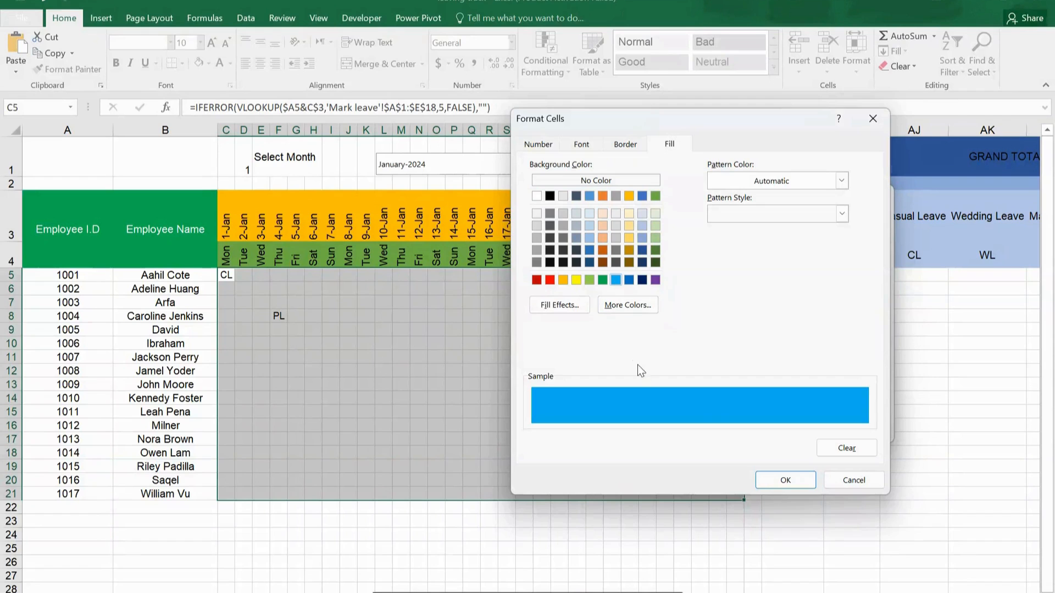
click(785, 480)
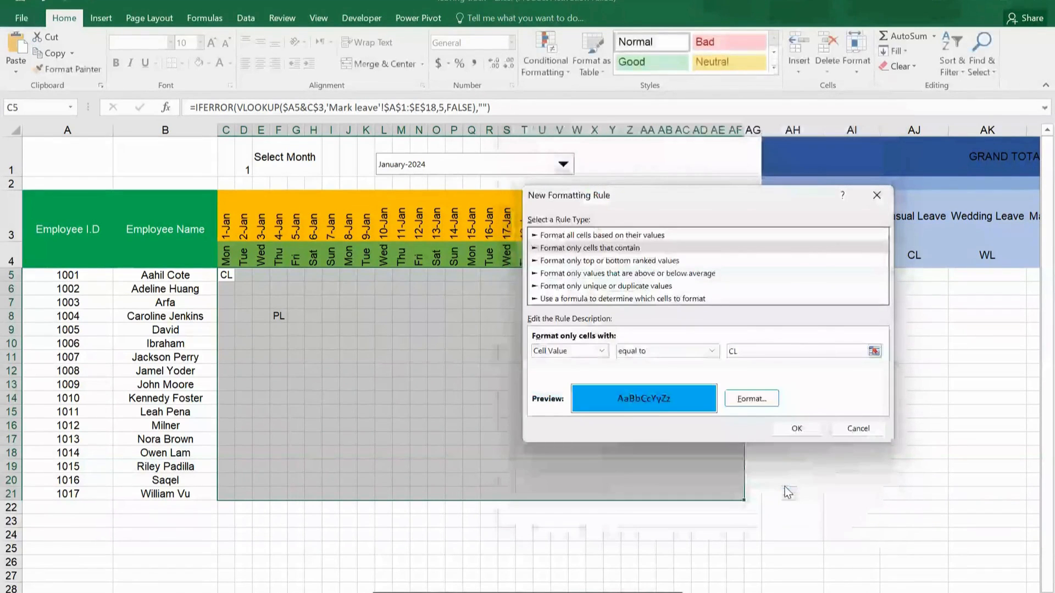
click(796, 428)
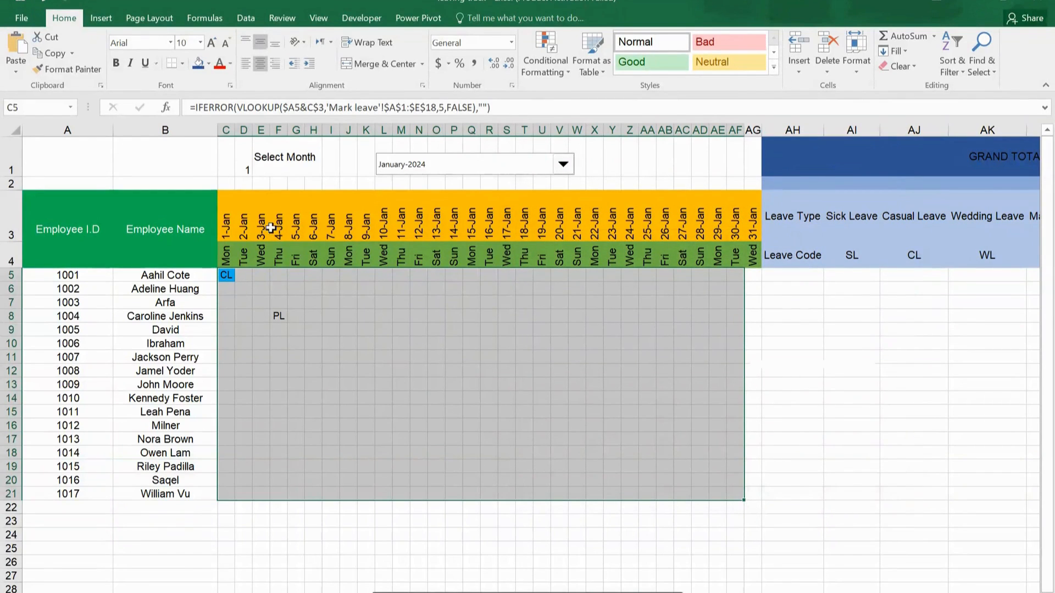
Add another conditional formatting rule to the leave grid for cells whose value is equal to PL
click(556, 68)
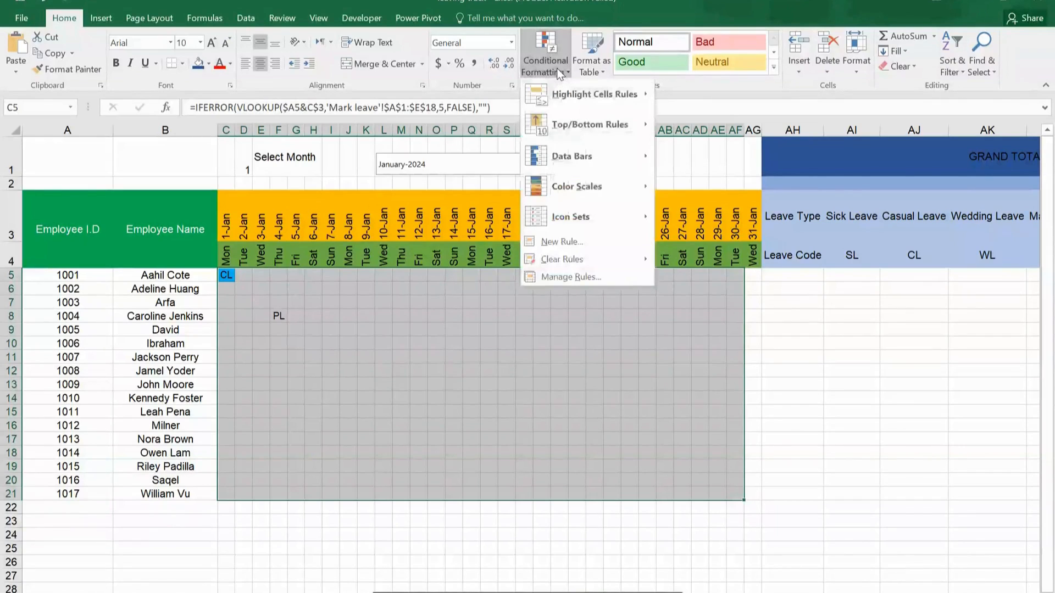
click(590, 277)
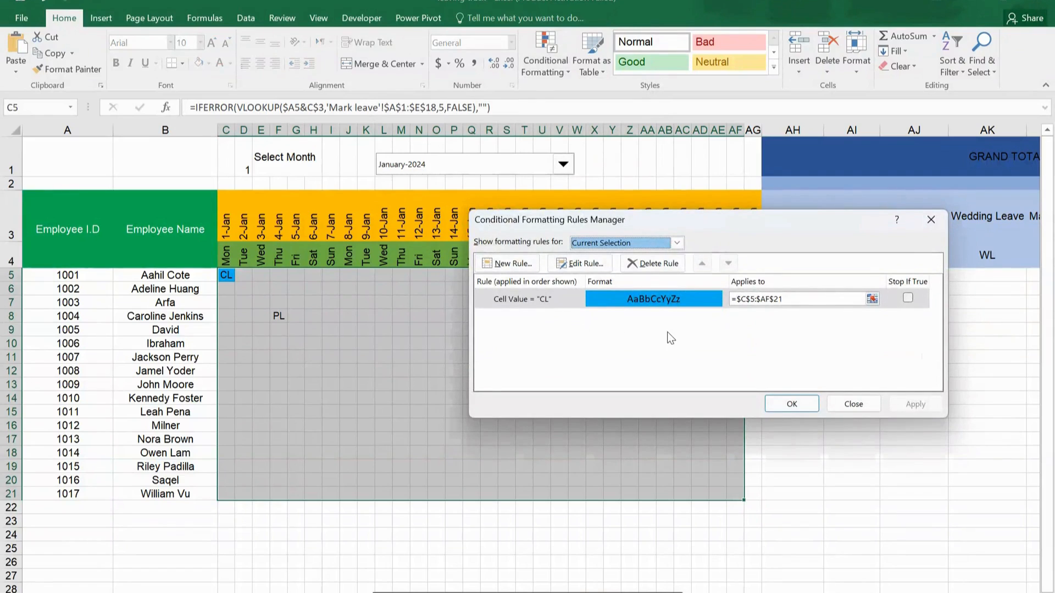
click(510, 265)
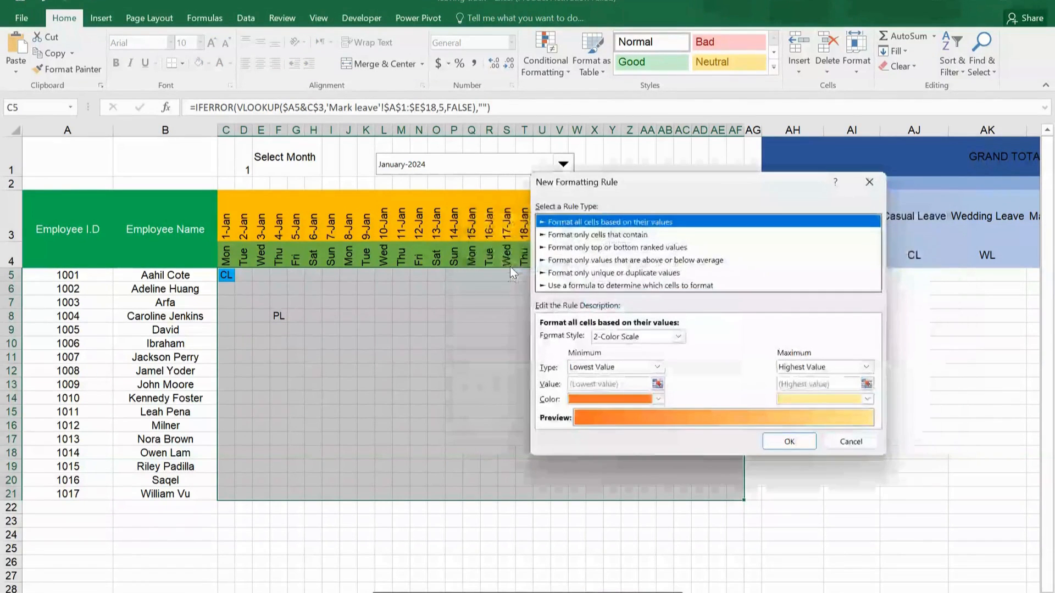
click(612, 235)
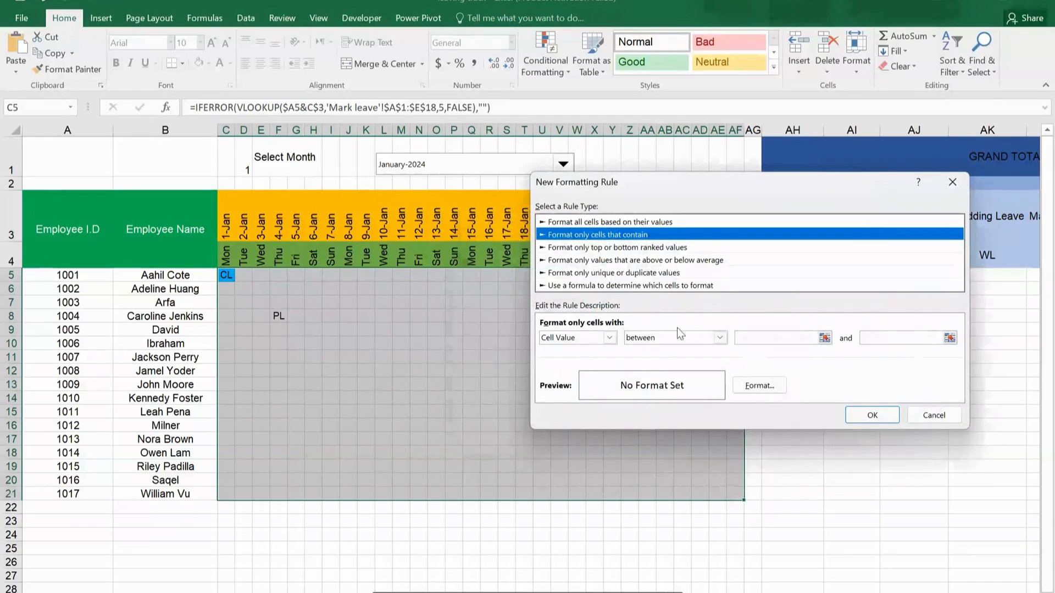
click(719, 338)
click(641, 367)
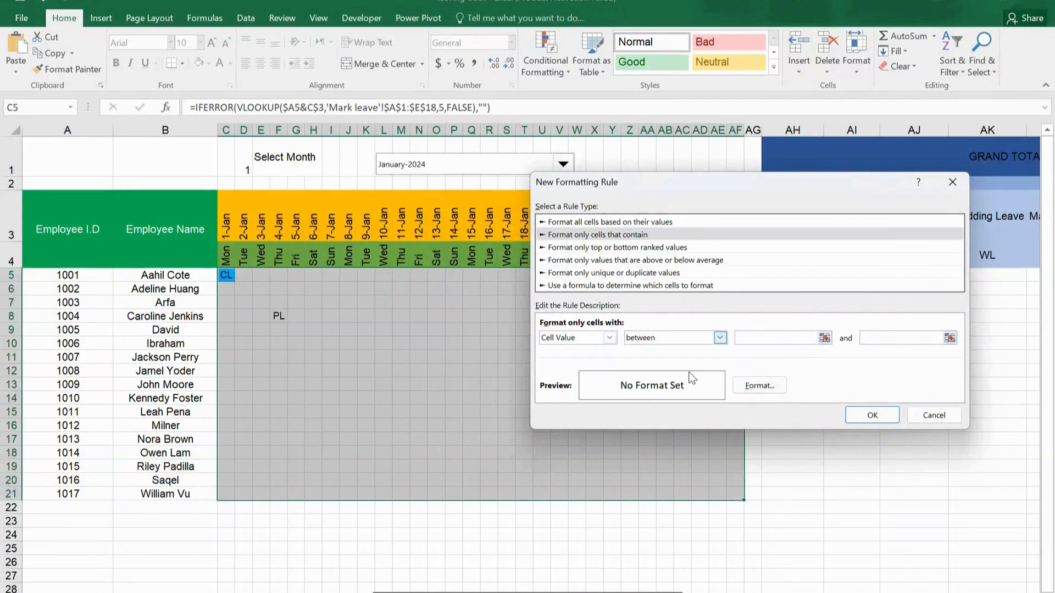
click(774, 337)
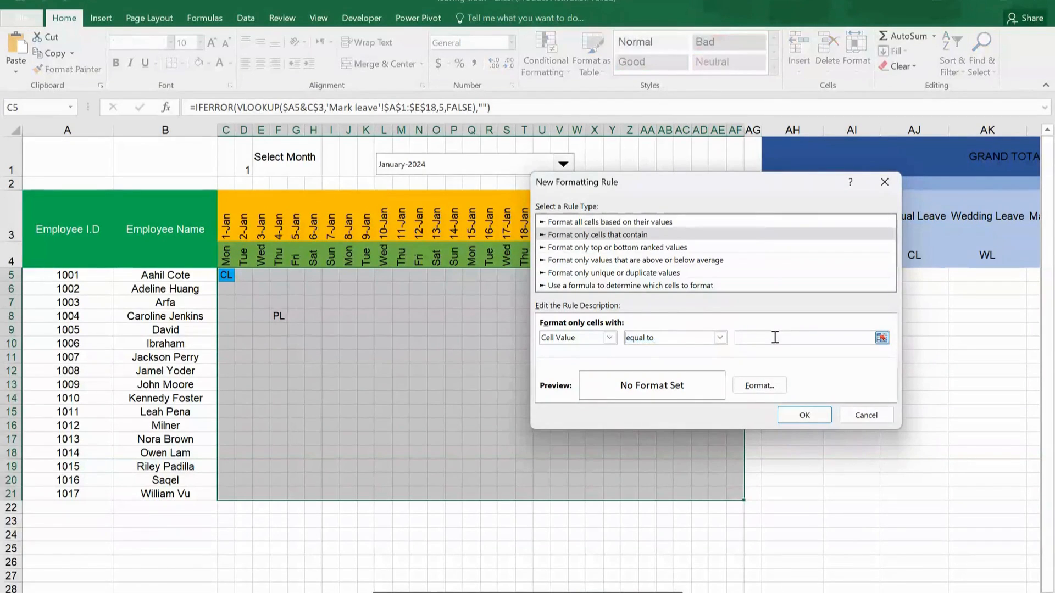
text(PL)
Give the PL rule a light green fill and add it to the rule list
click(763, 386)
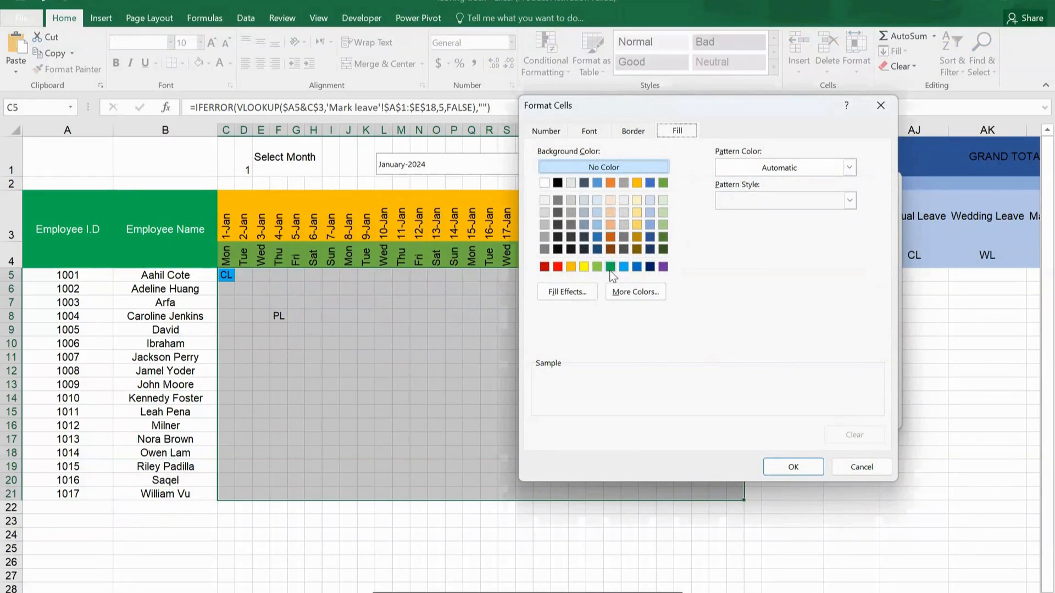
click(594, 268)
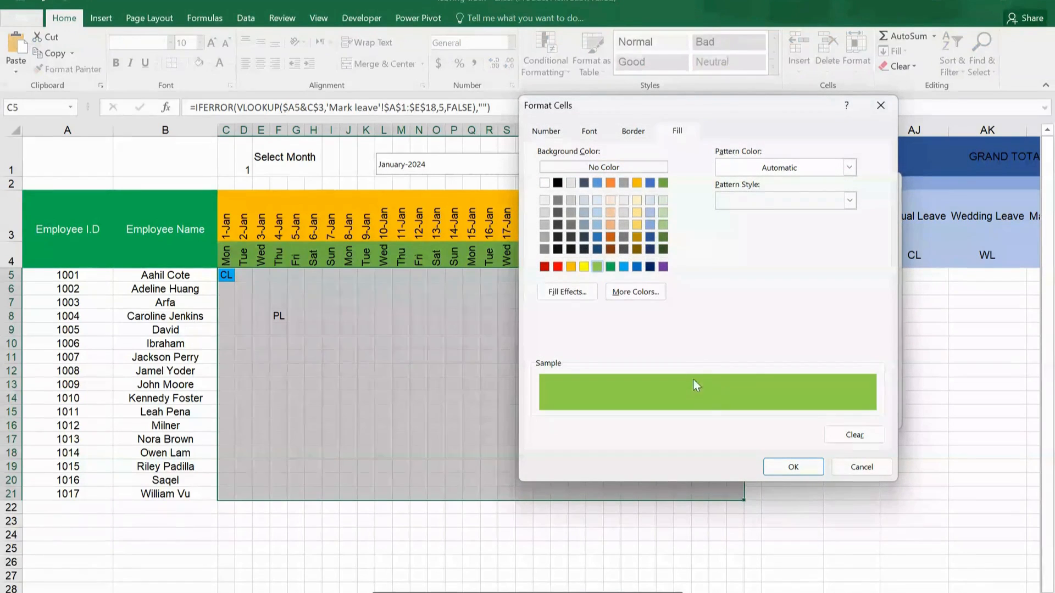
click(774, 467)
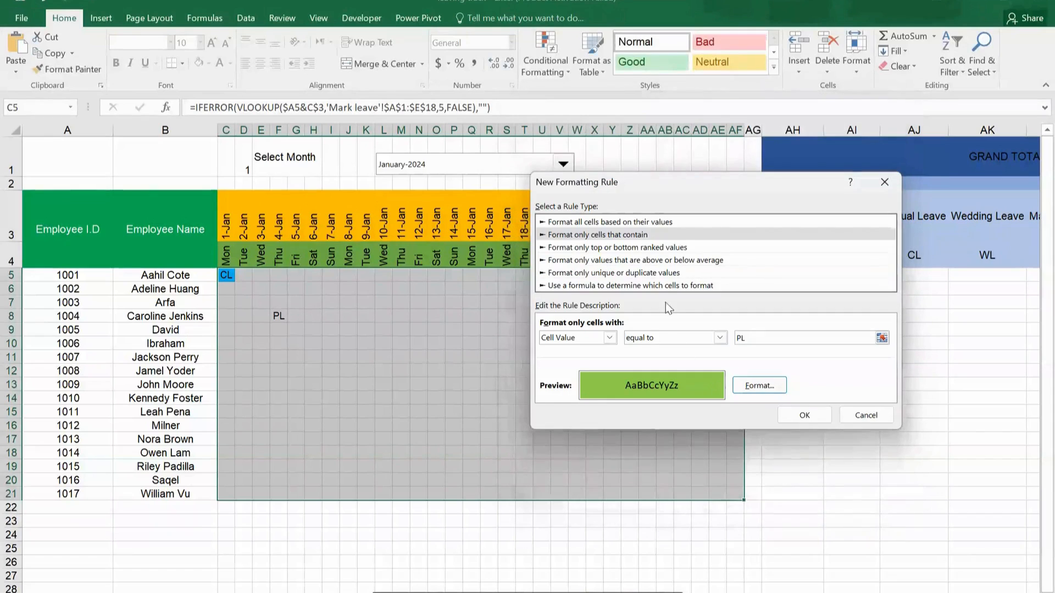
click(804, 416)
Add rules for SL (light blue), WL (light green), PL (dark blue) and ML (light orange), and apply them to the leave grid
click(519, 265)
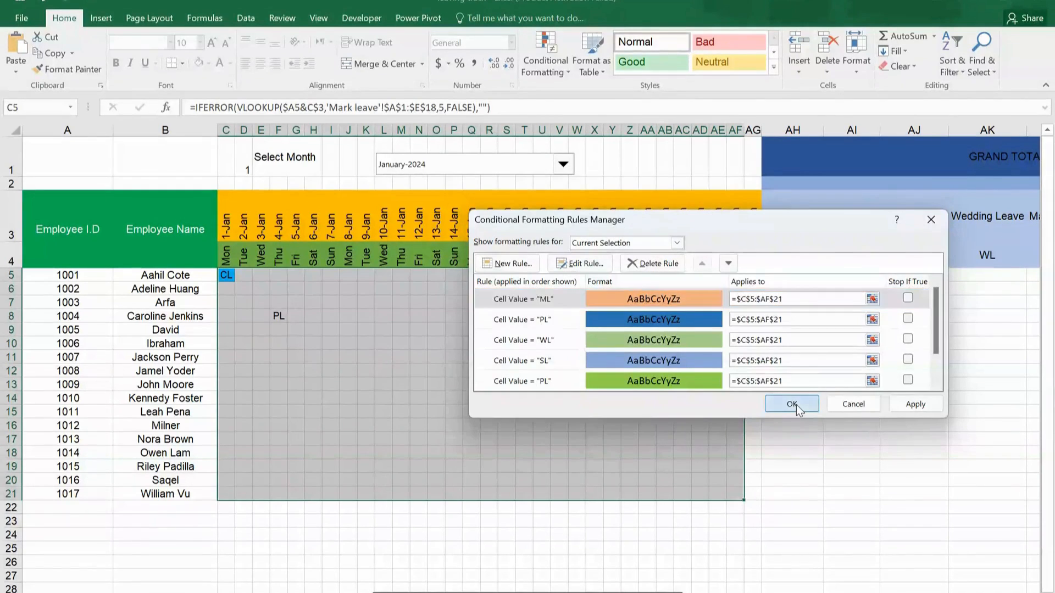
click(796, 404)
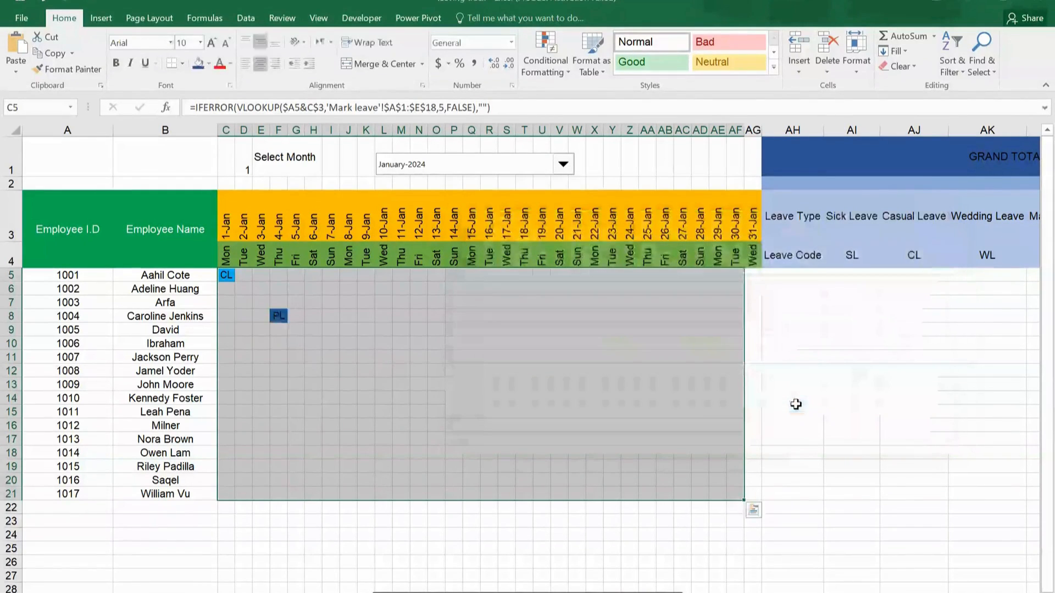
click(390, 330)
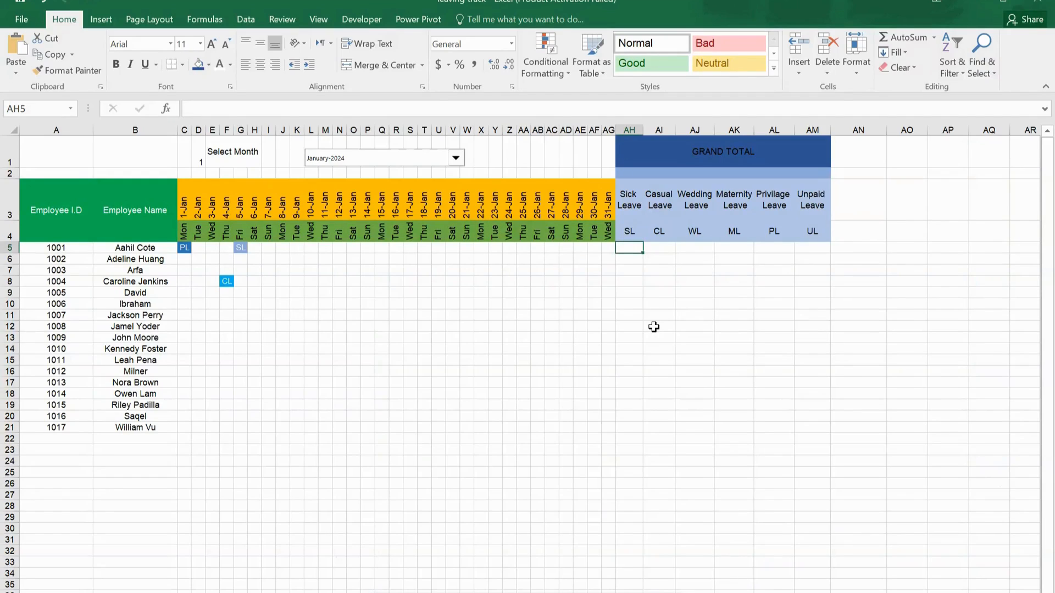
Count the first employee's sick leave in AH5 with the formula =COUNTIF($C$5:$AG$5,AH4)
text(=)
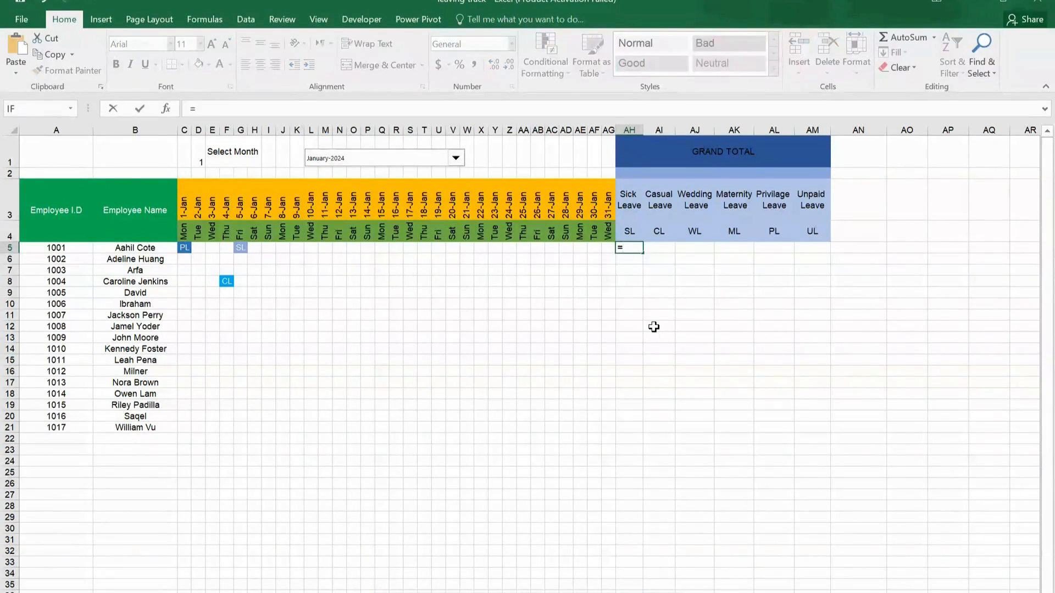
text(countif)
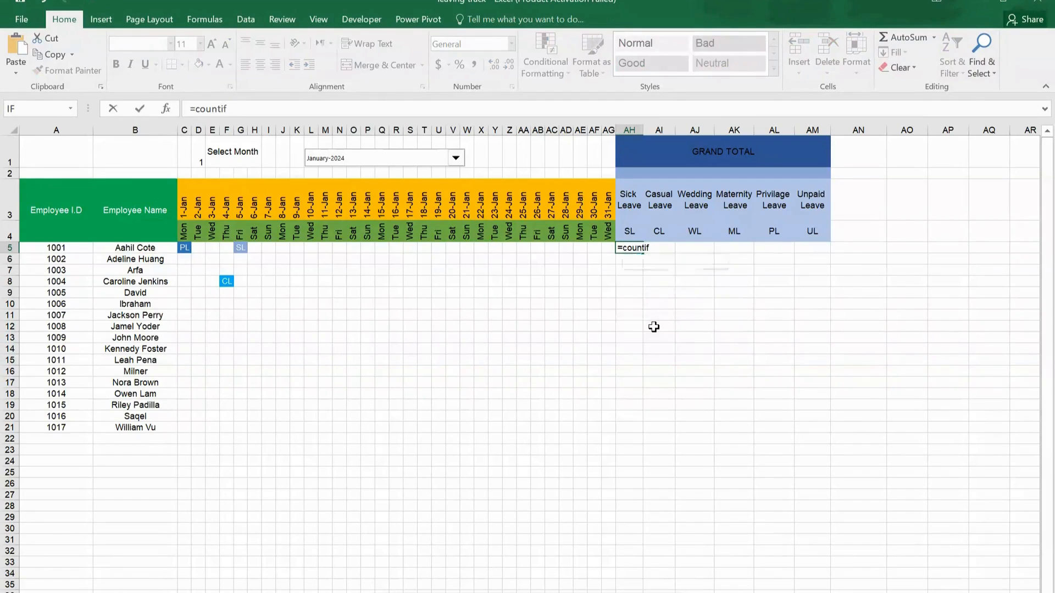
key(Tab)
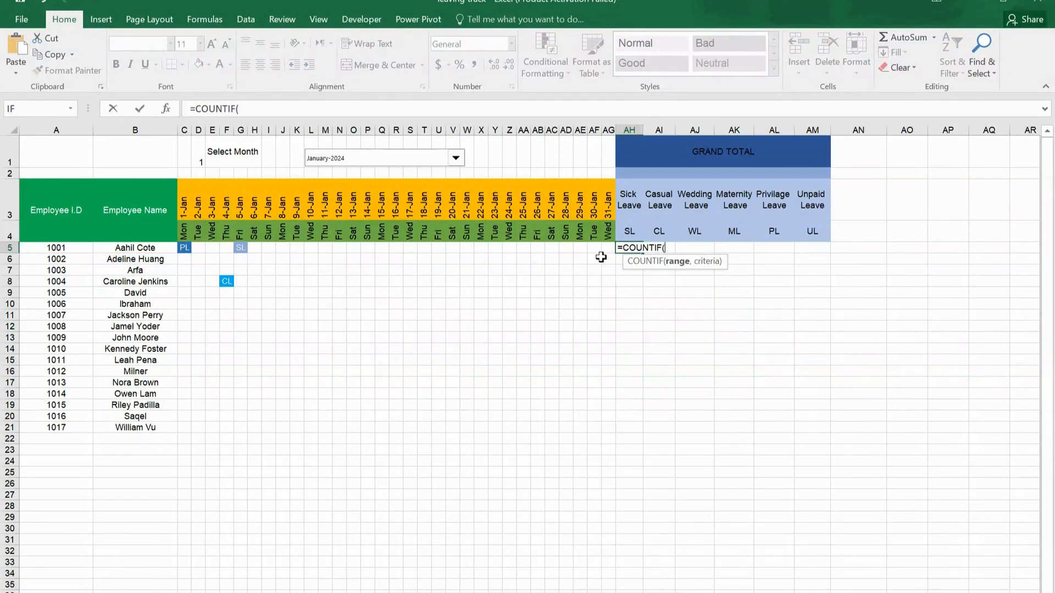
drag(606, 251, 187, 249)
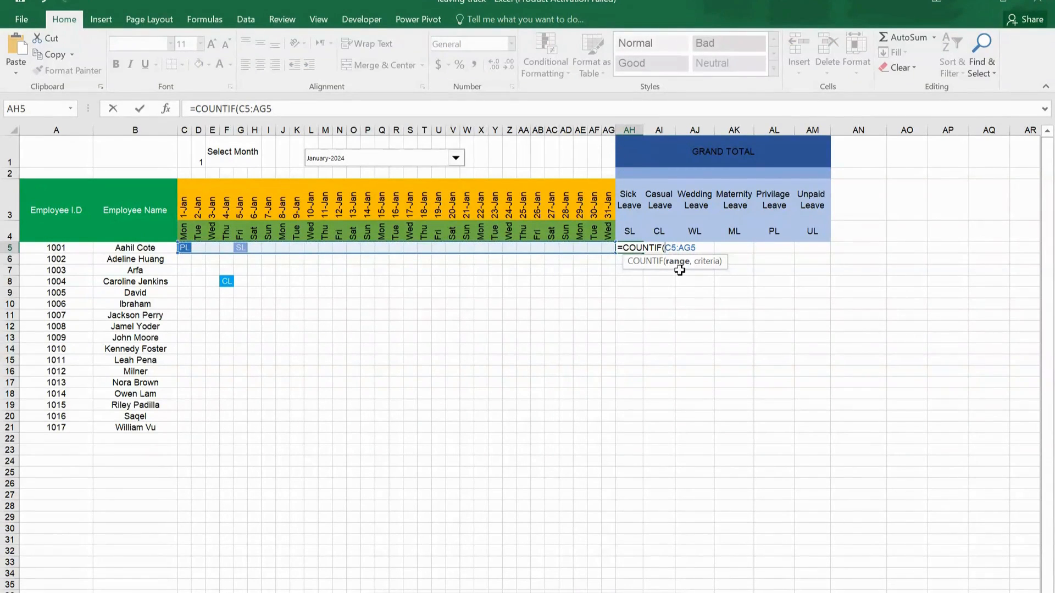
key(F4)
text(,)
click(630, 231)
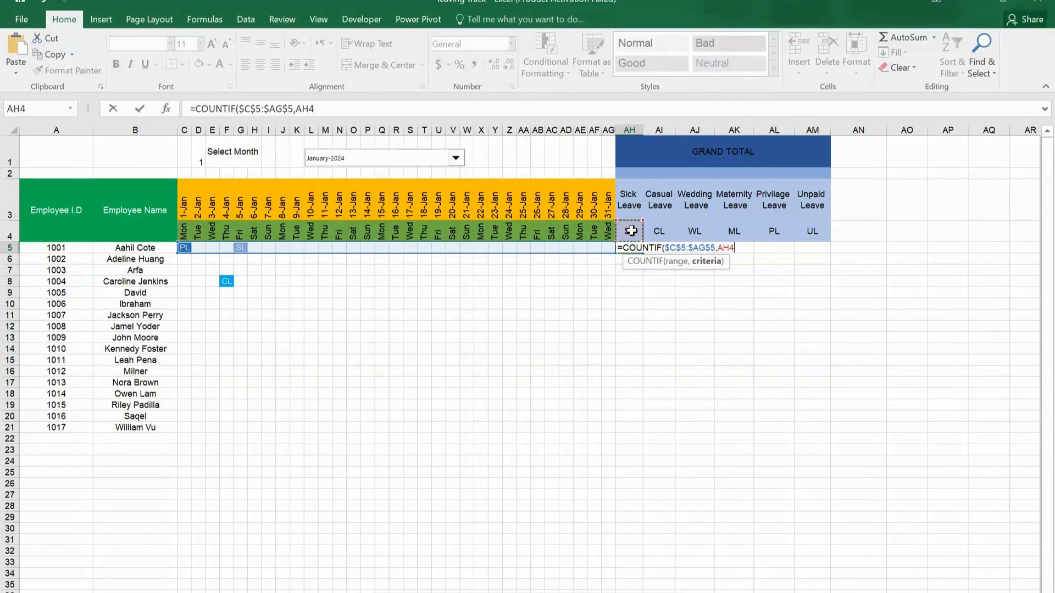
key(Return)
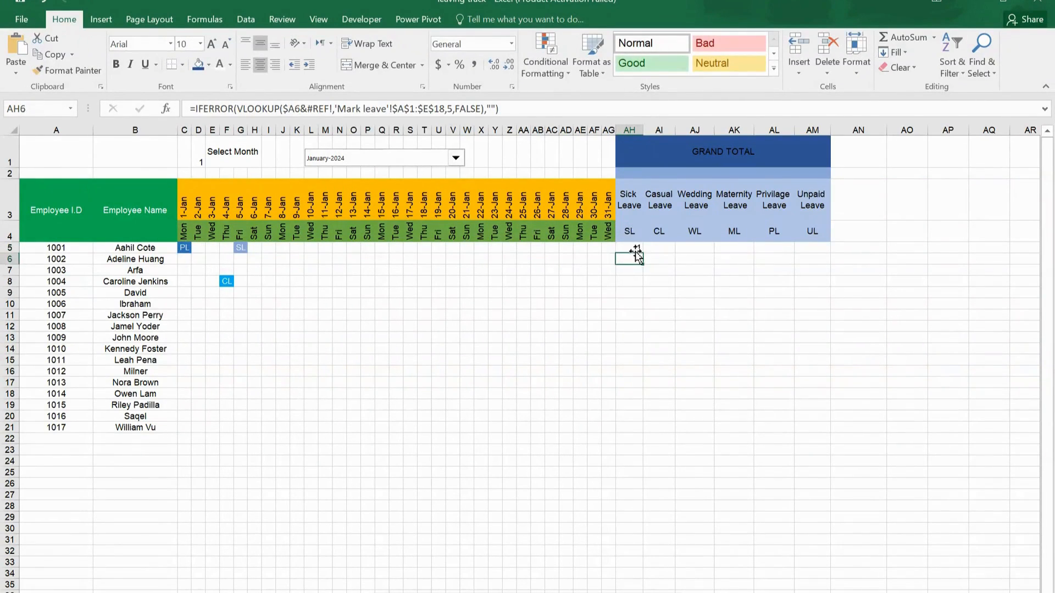
Fill the AH5 leave count formula across to AM5 and down to row 22
click(633, 246)
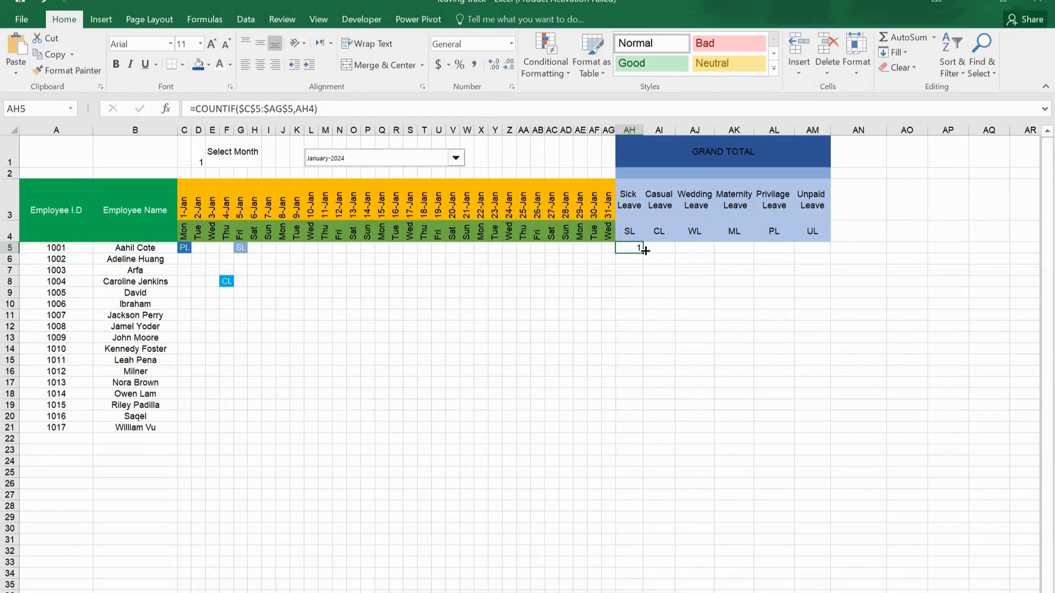
drag(645, 251, 827, 253)
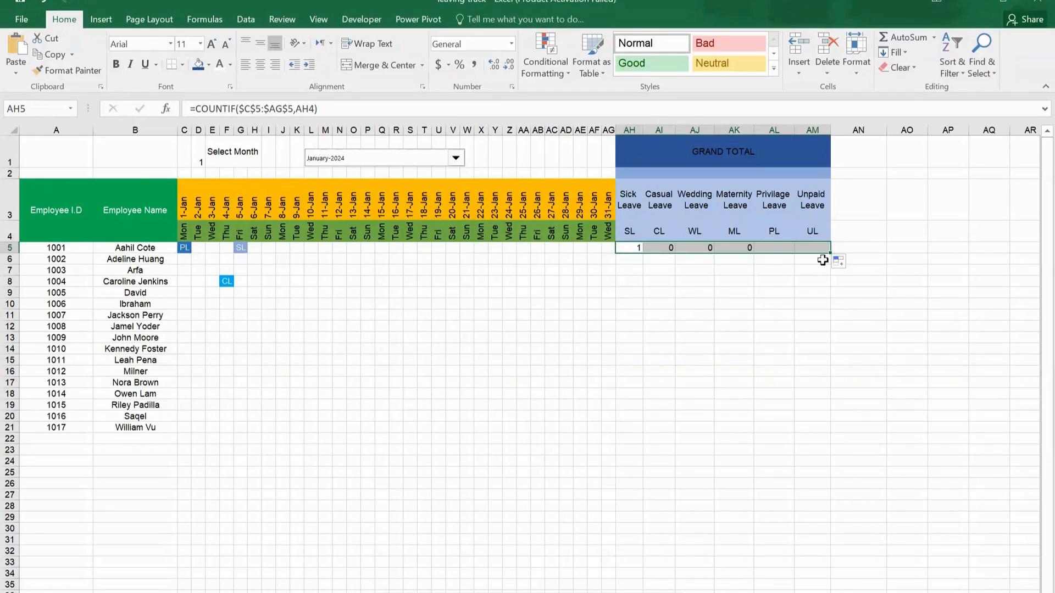
click(636, 290)
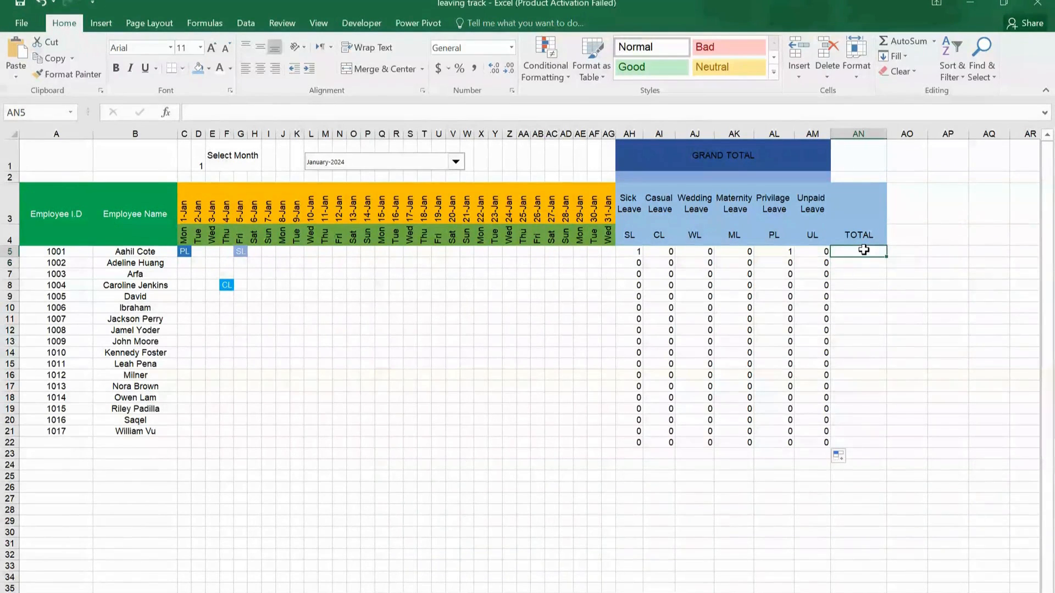
Total the first employee's leave counts in AN5 with the formula =SUM(AH5:AM5)
text(=)
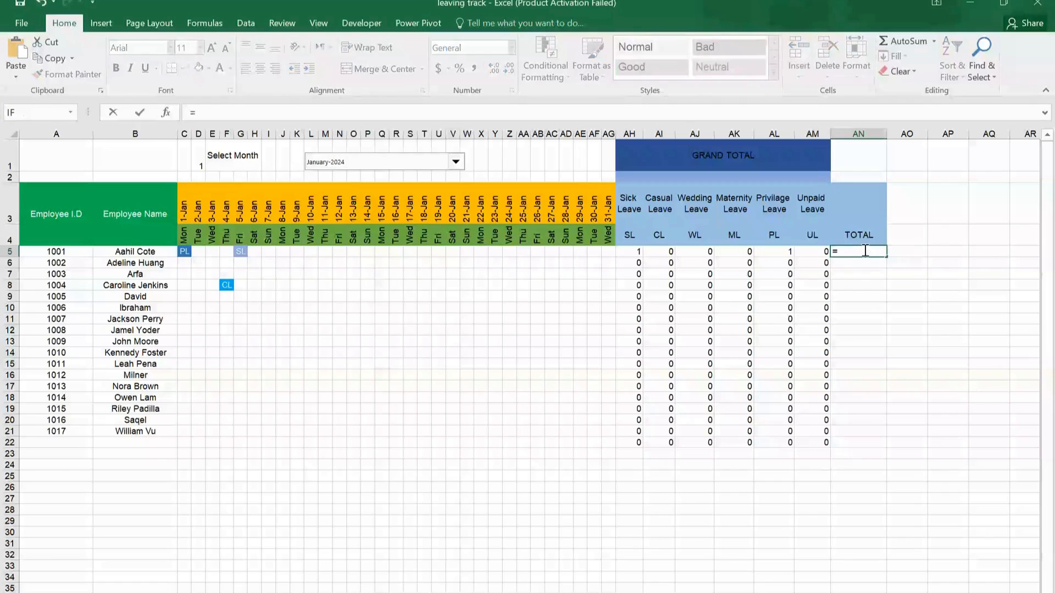
text(SUM()
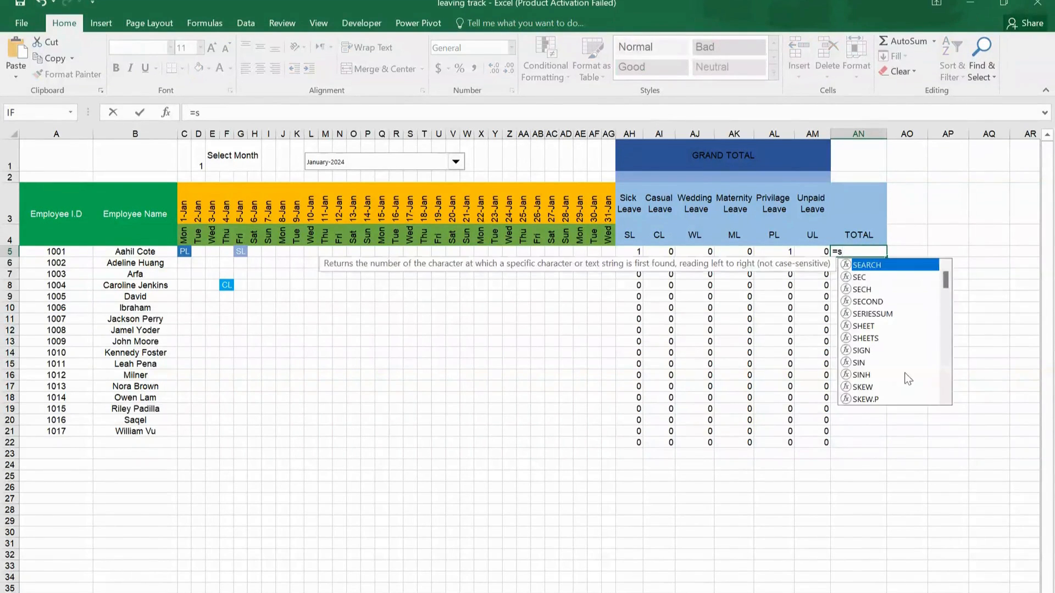
drag(823, 252, 636, 251)
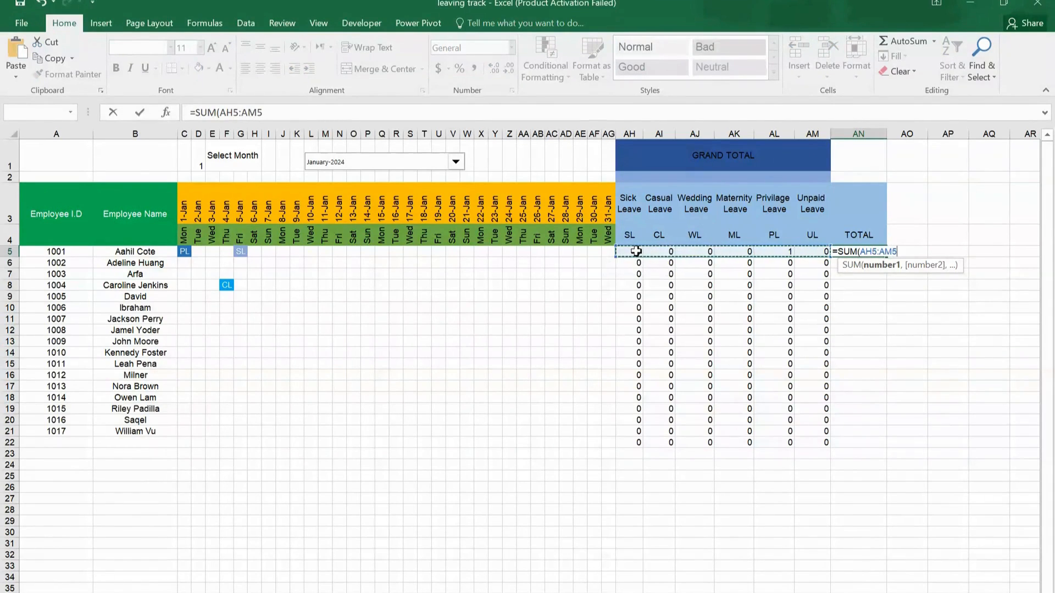
text())
key(Return)
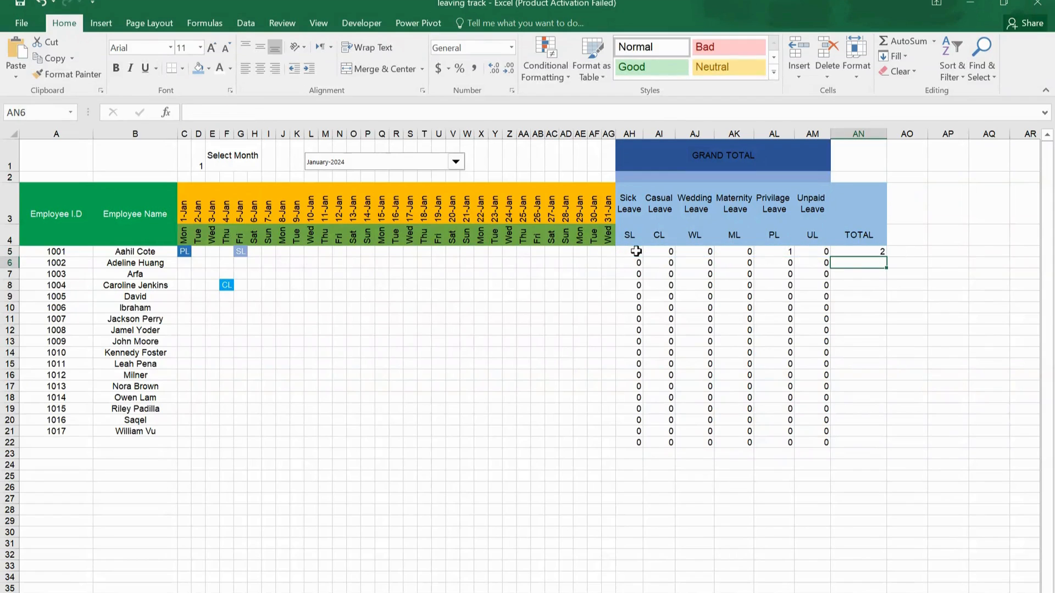
Fill the AN5 total formula down the TOTAL column to row 22
click(874, 252)
drag(886, 257, 895, 444)
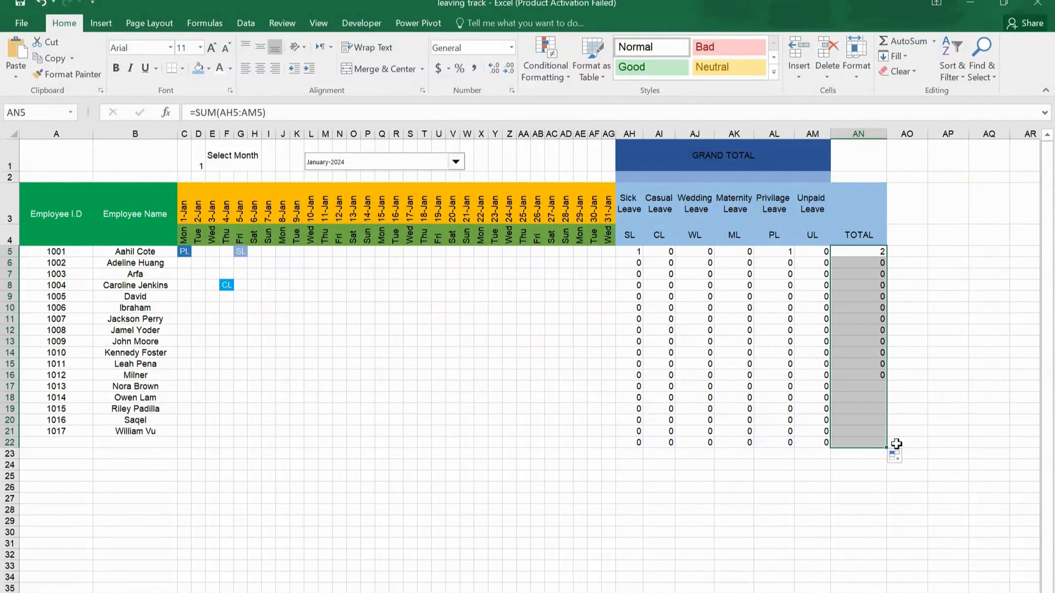
click(909, 408)
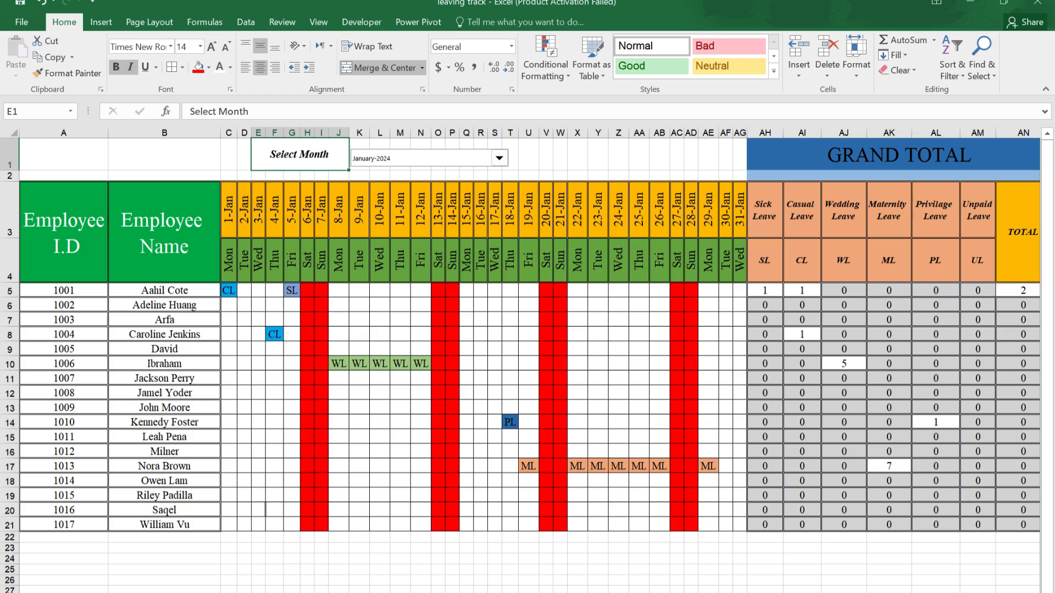